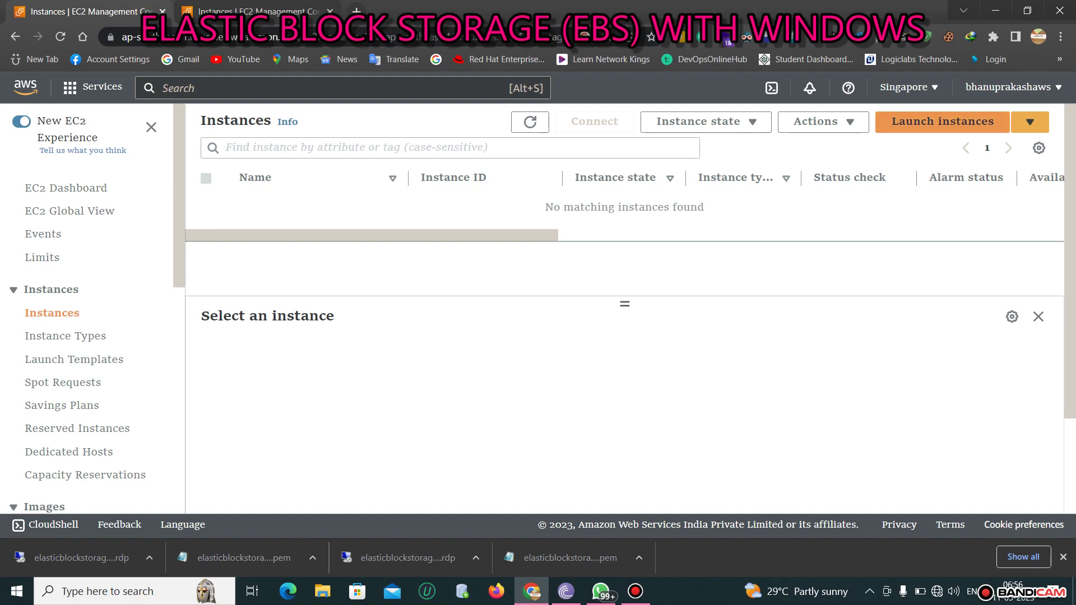
click(943, 122)
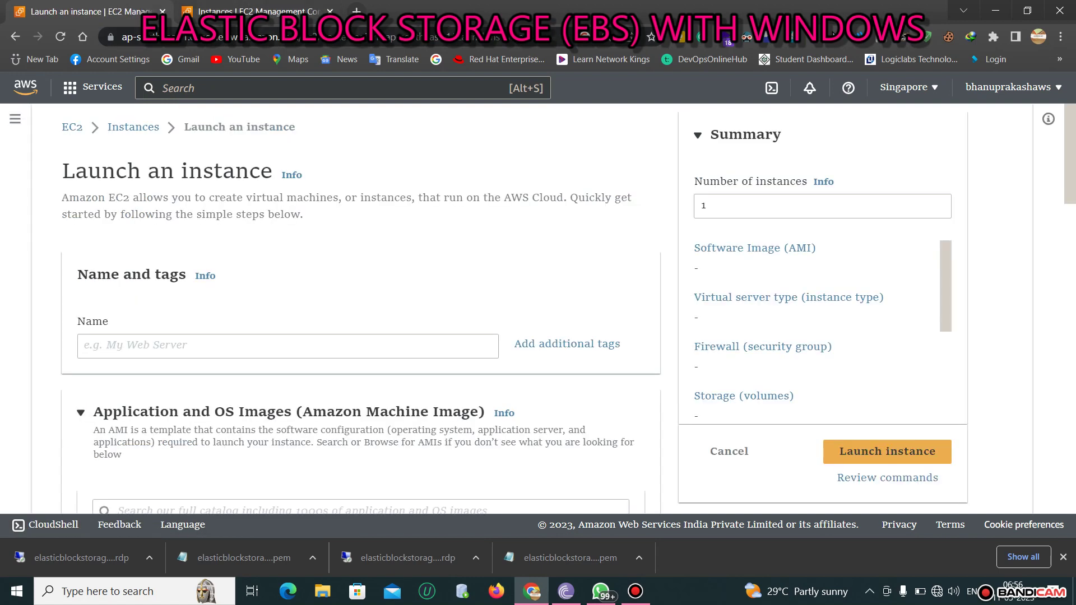
click(330, 11)
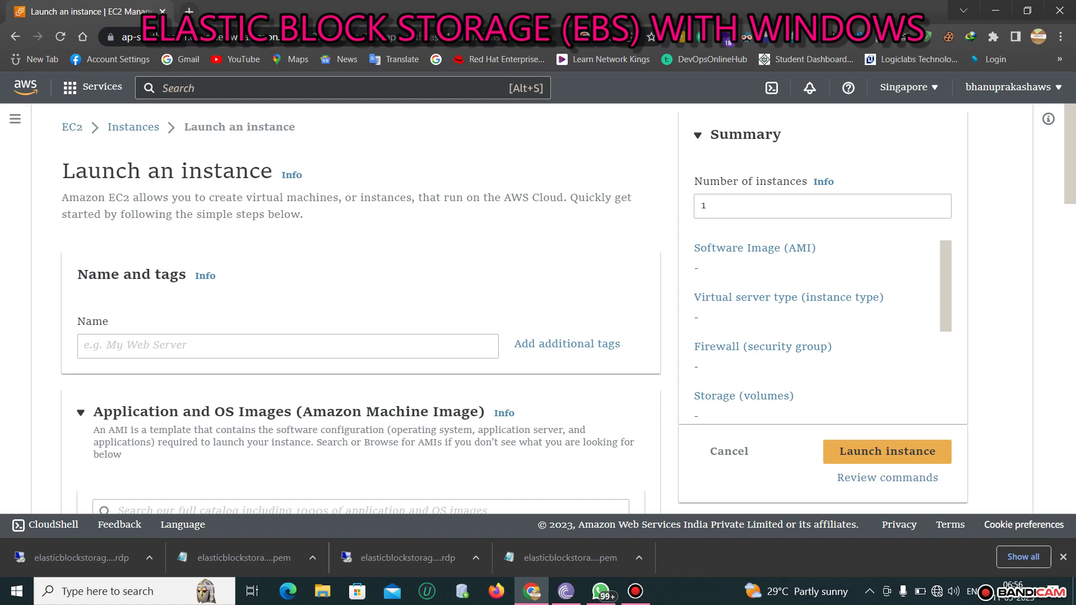
click(86, 345)
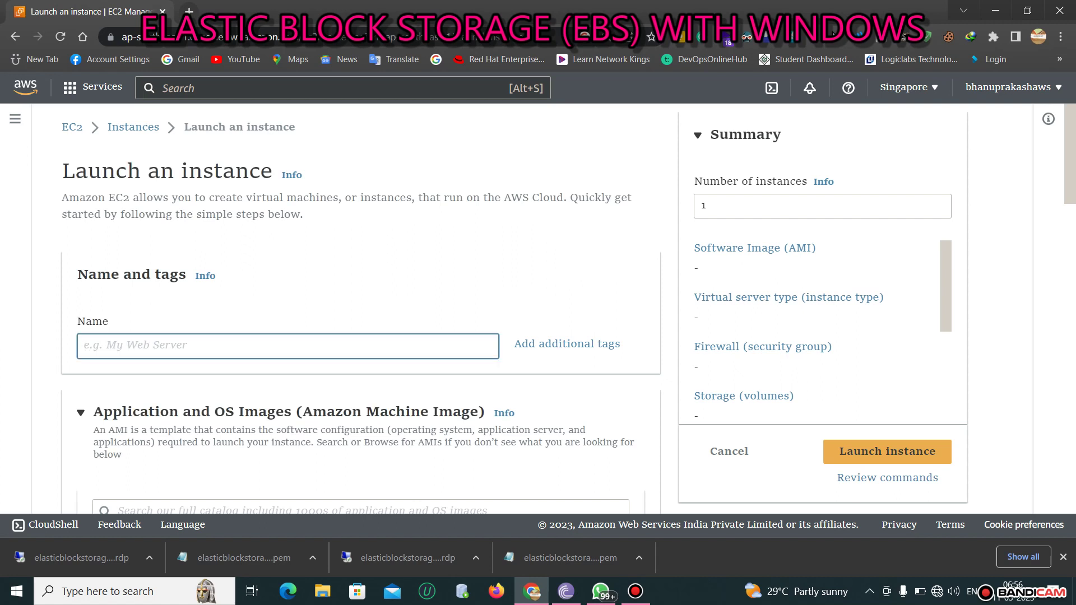
text(windowsebs-1)
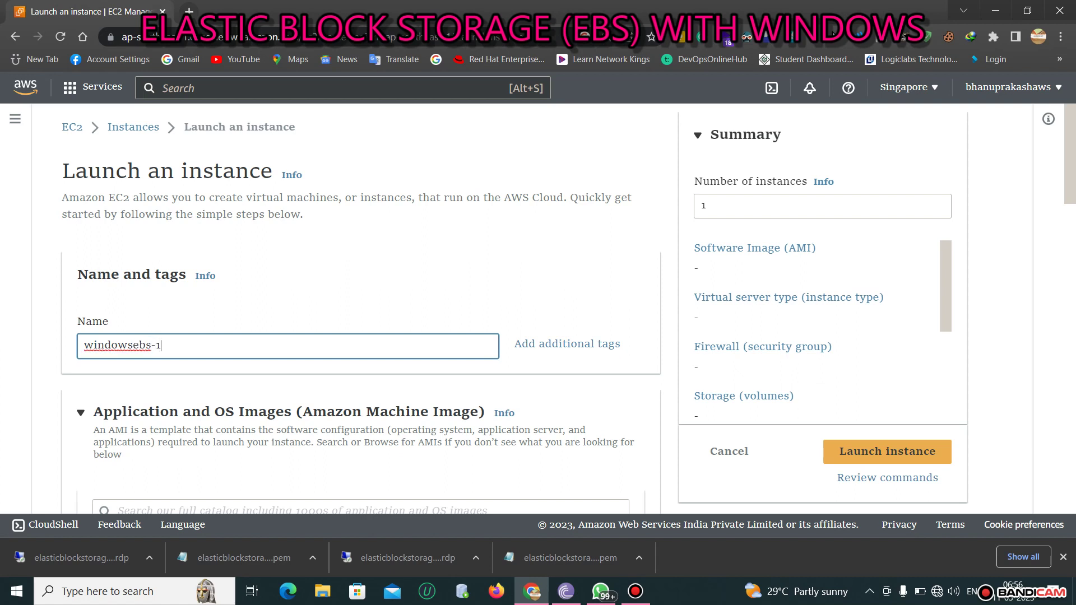
key(shift+Home)
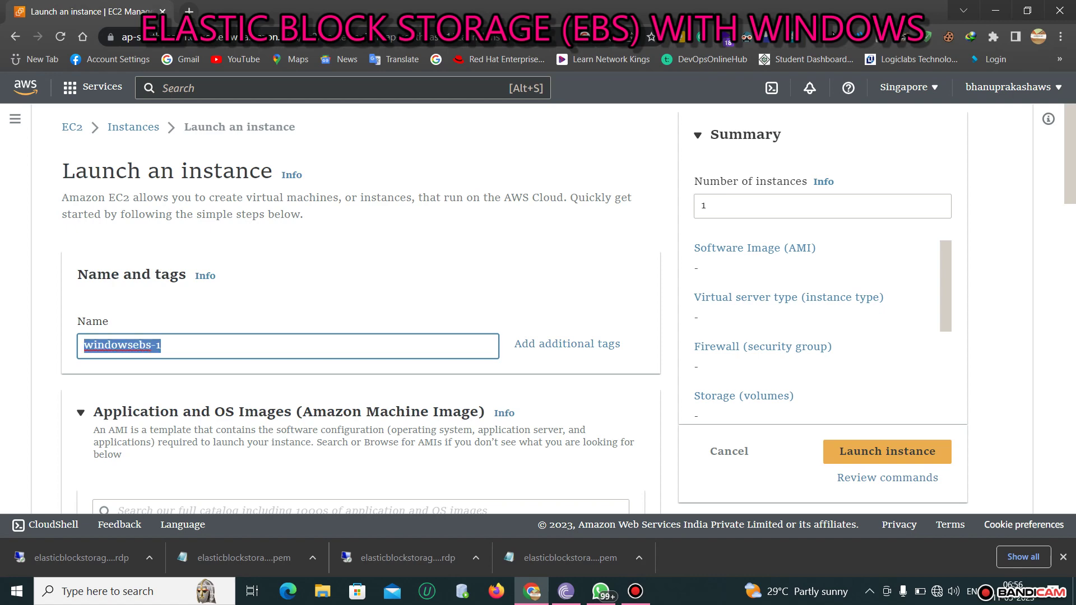
scroll(359, 308, down, 5)
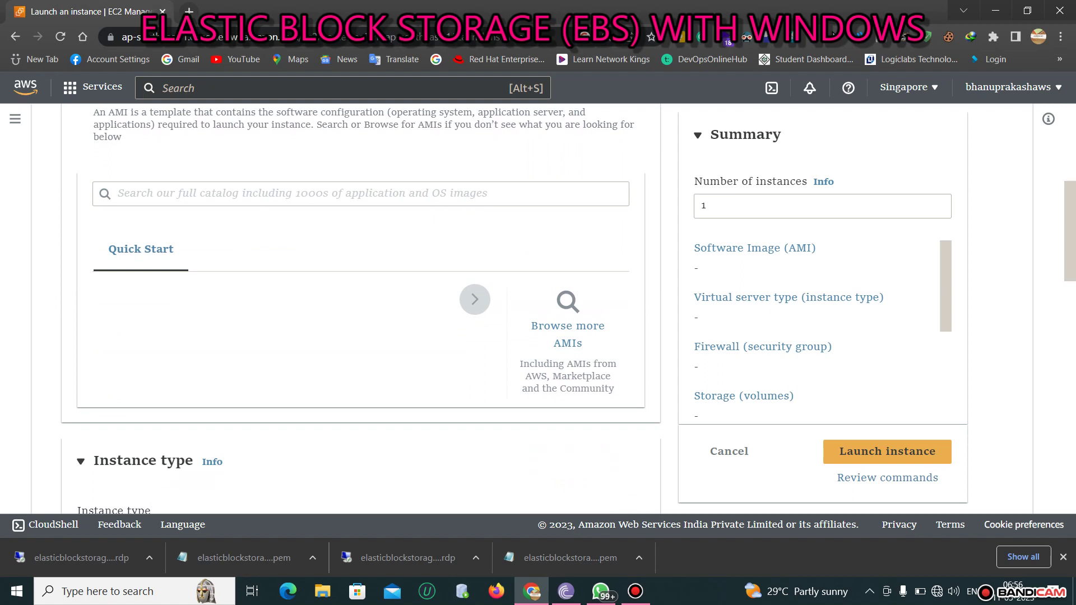
- Connect the computer to the 5G Wi-Fi network and close the network list
click(937, 591)
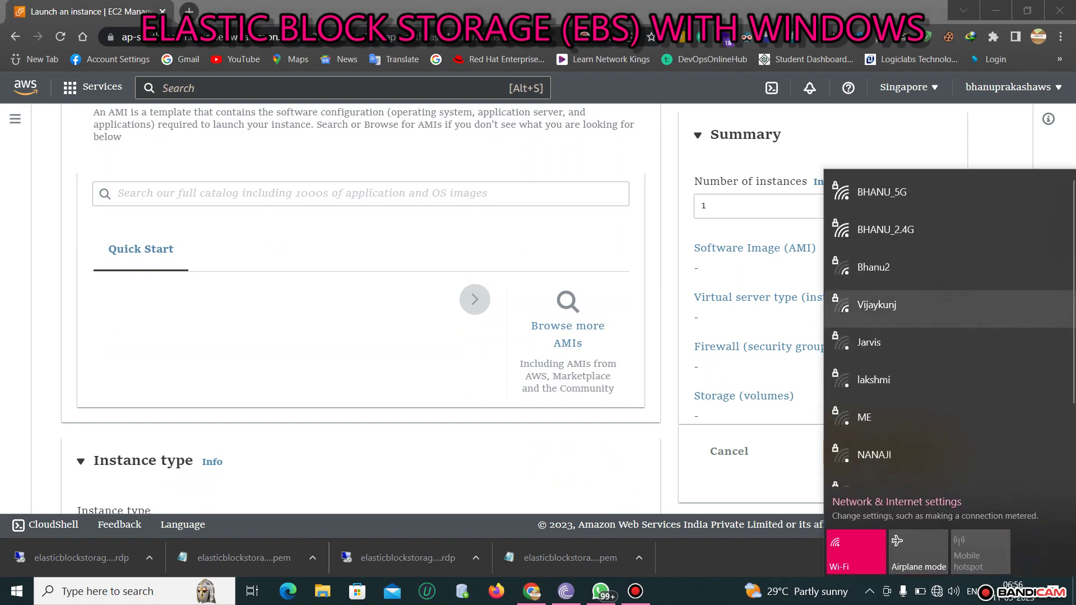
click(881, 192)
click(1014, 258)
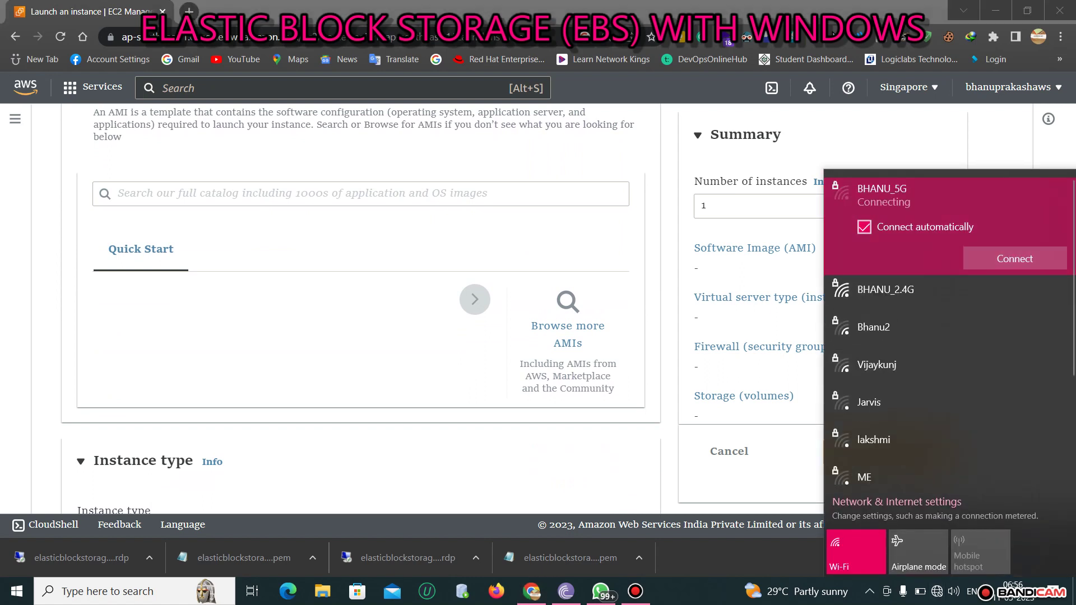
key(Escape)
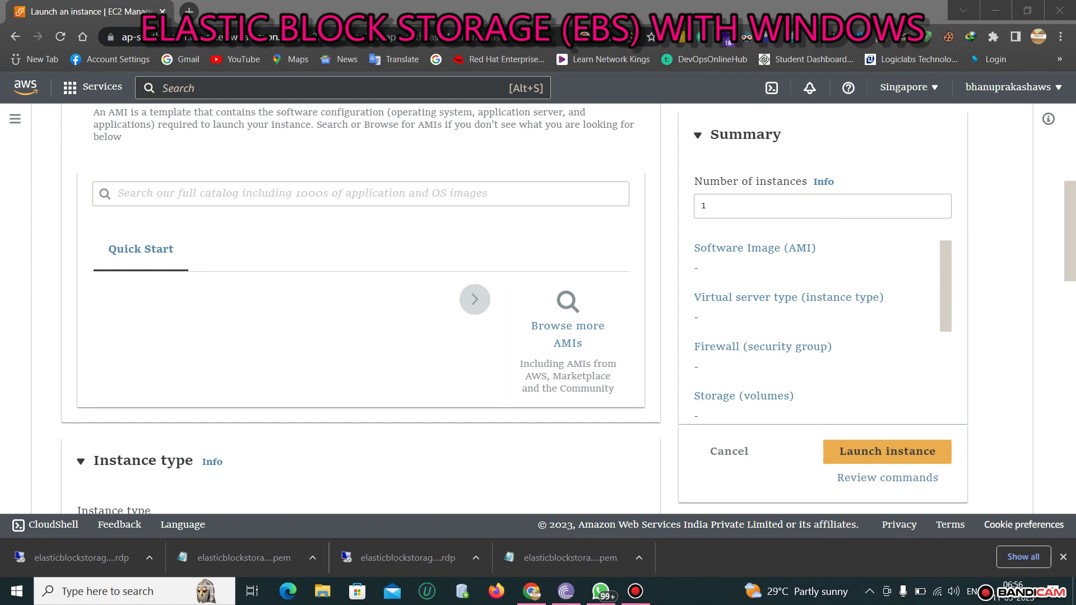
scroll(359, 308, up, 4)
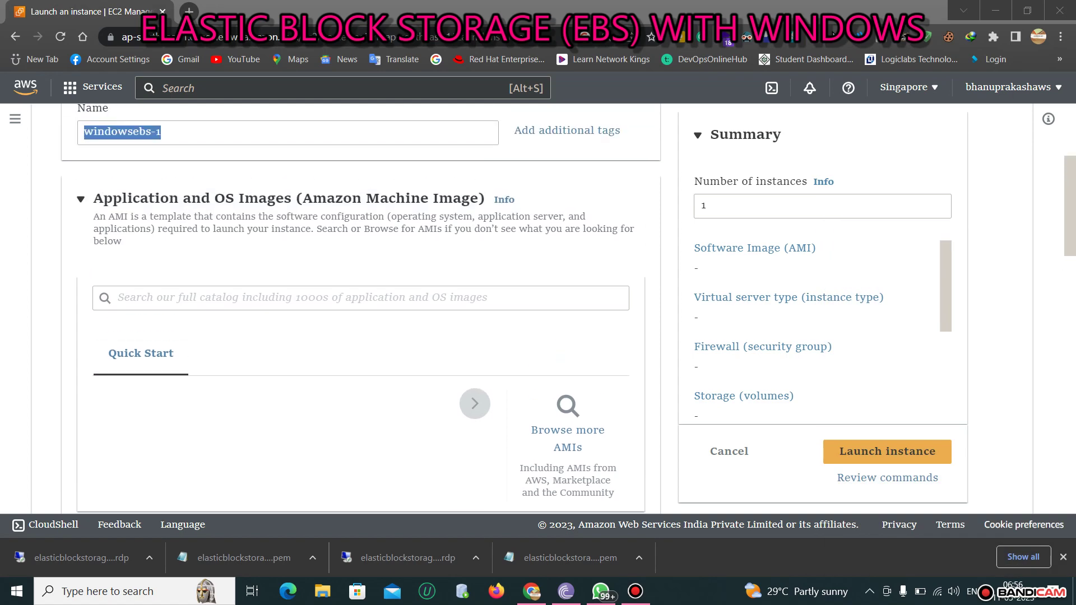
scroll(358, 308, down, 4)
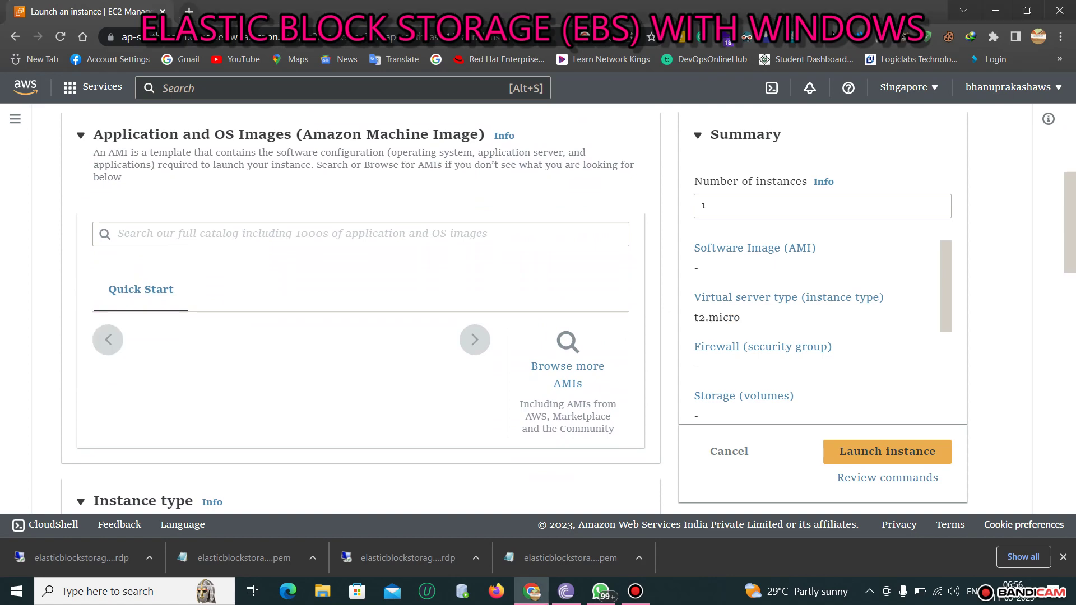
click(567, 374)
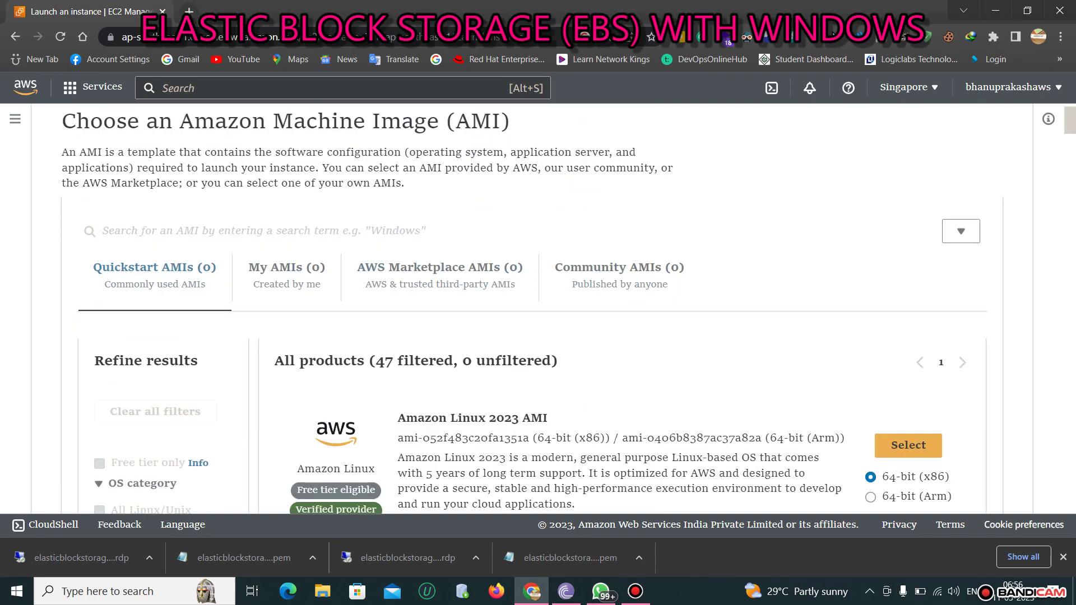
scroll(527, 308, down, 2)
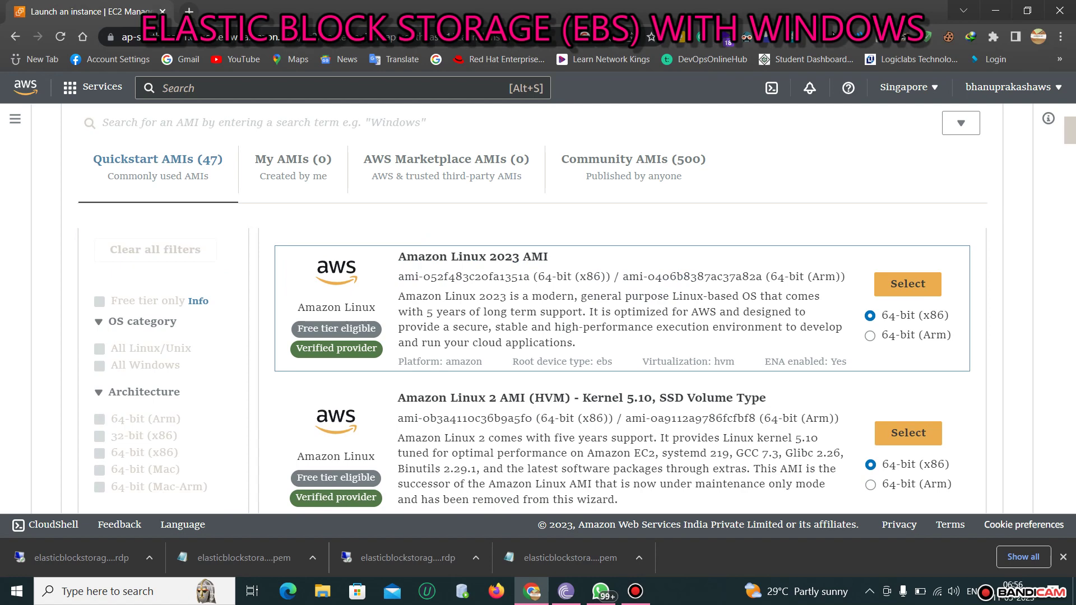
scroll(527, 308, up, 2)
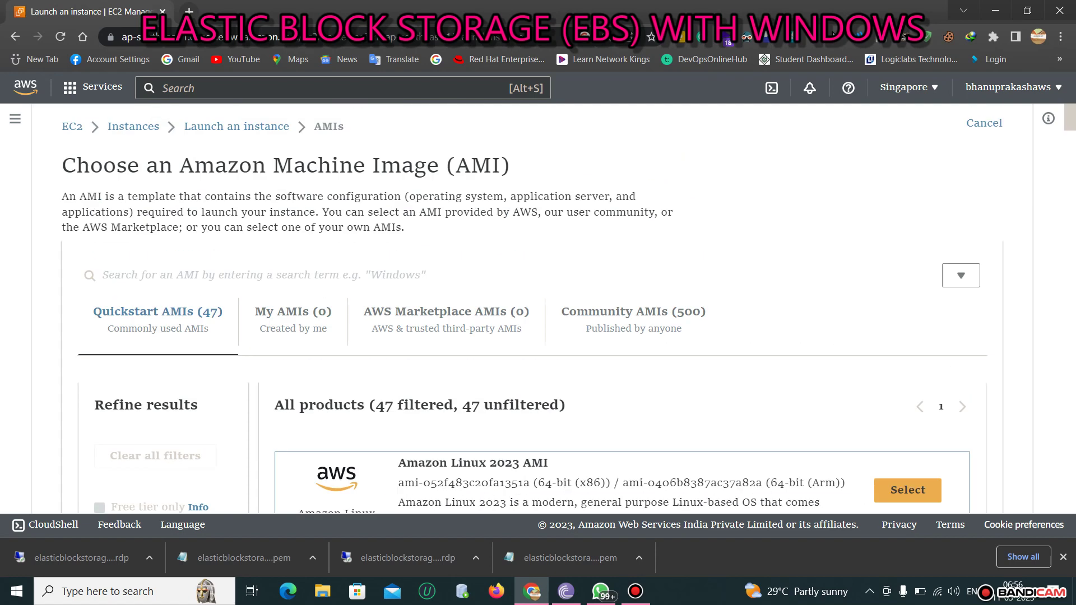
scroll(527, 308, down, 3)
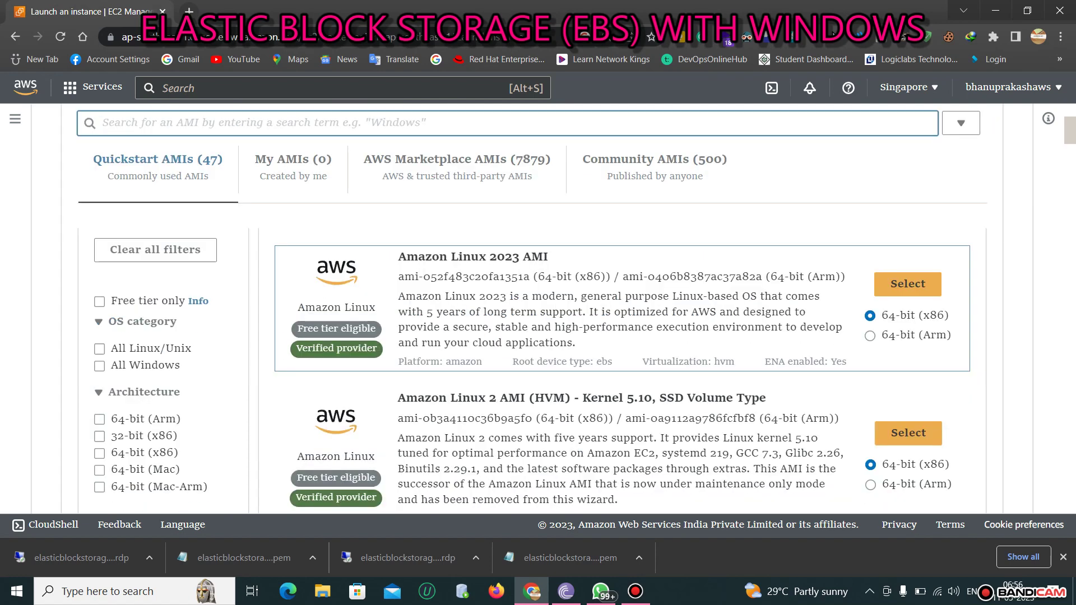
click(16, 36)
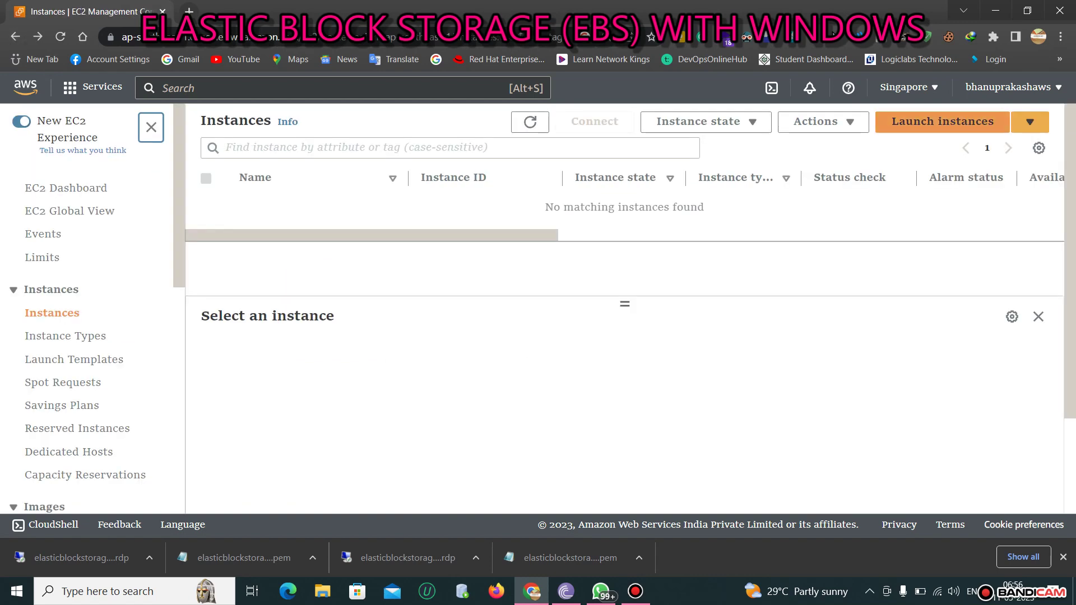
- Start a new instance launch named windowsebs-1, copying that name, and select the Microsoft Windows Server 2022 Base image
click(942, 121)
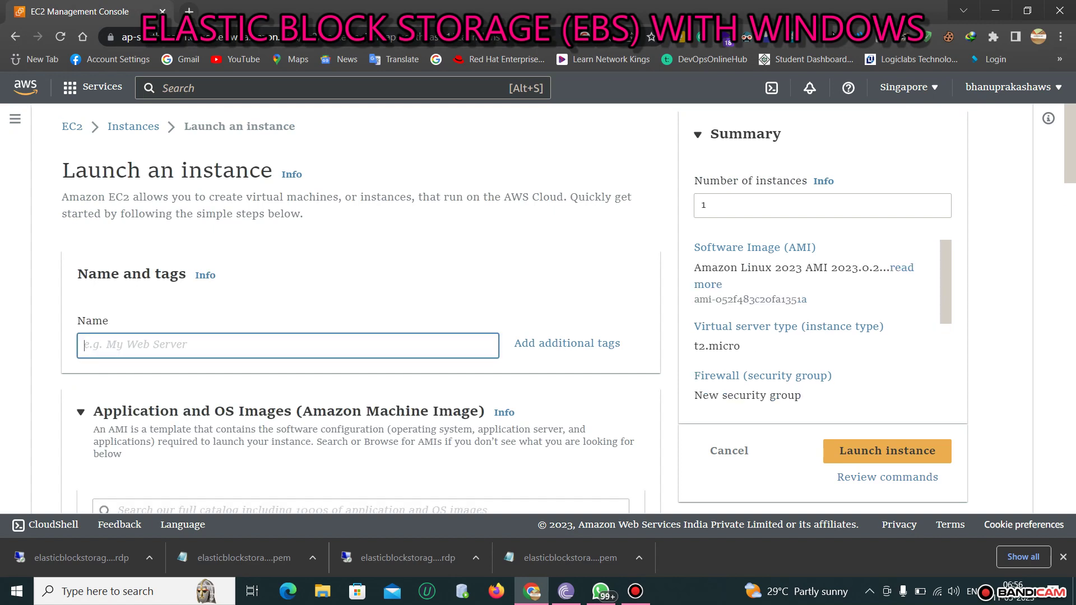
text(windowsebs-1)
key(ctrl+a)
key(ctrl+c)
scroll(359, 308, down, 7)
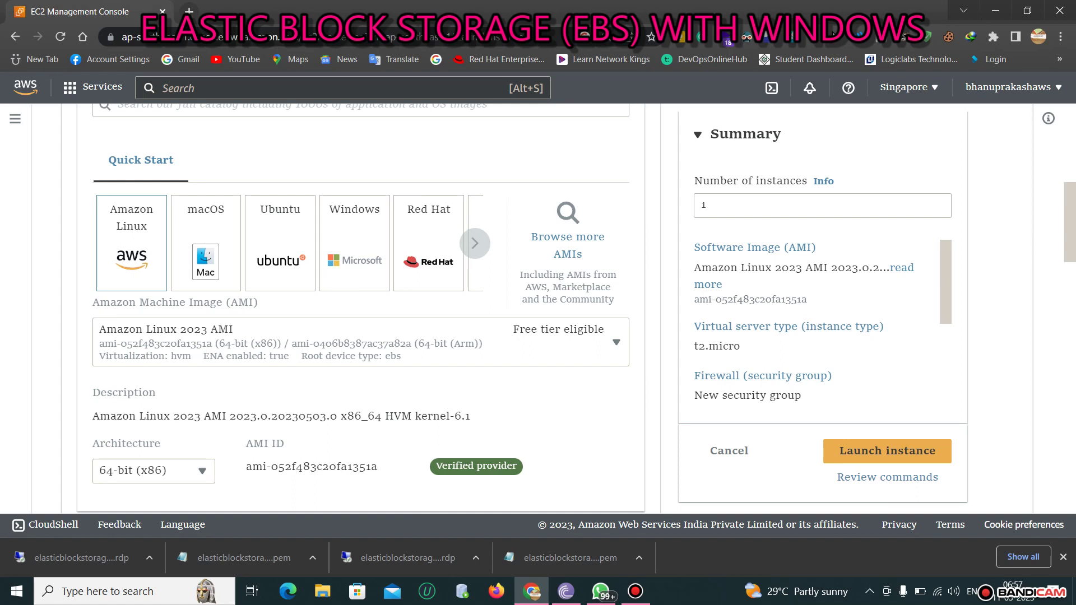
click(354, 243)
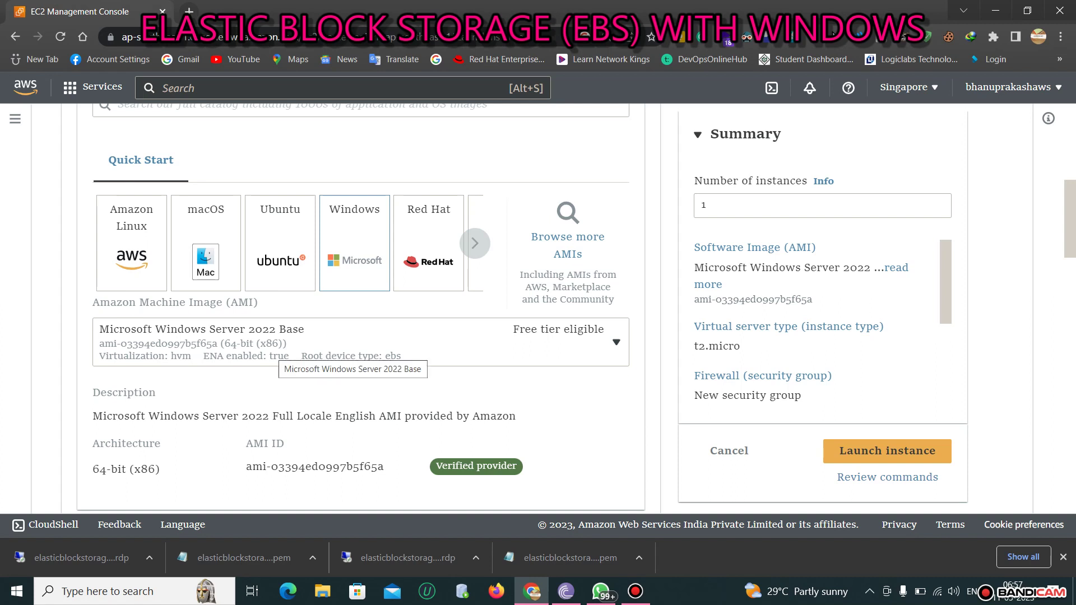
- Create a .pem key pair named windowsebs-1 for the instance and save its key file in Downloads
scroll(280, 353, down, 3)
scroll(359, 309, down, 5)
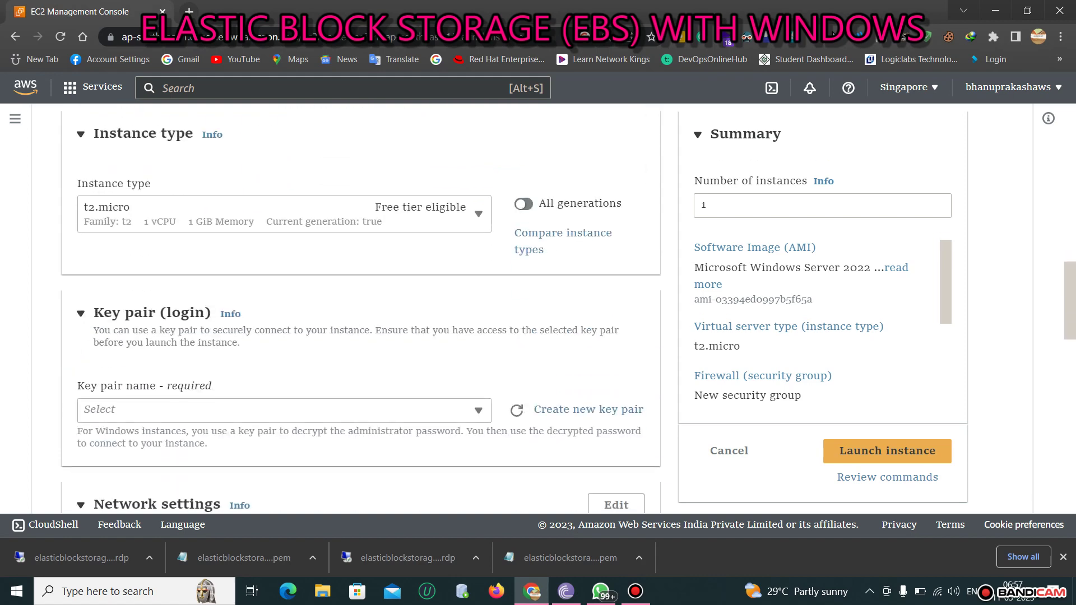
click(588, 409)
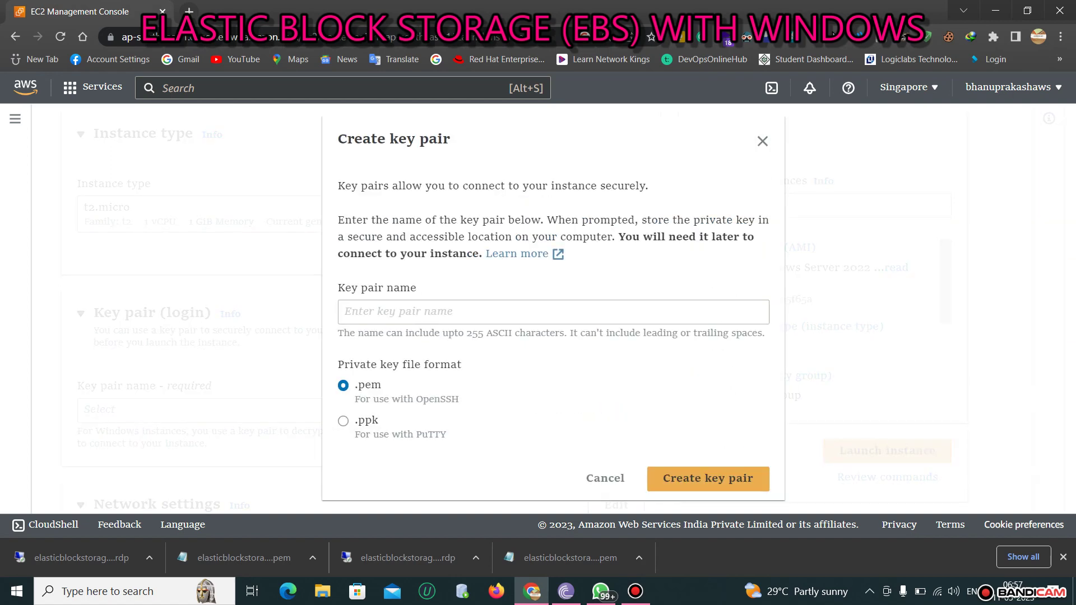
text(windowsebs-1)
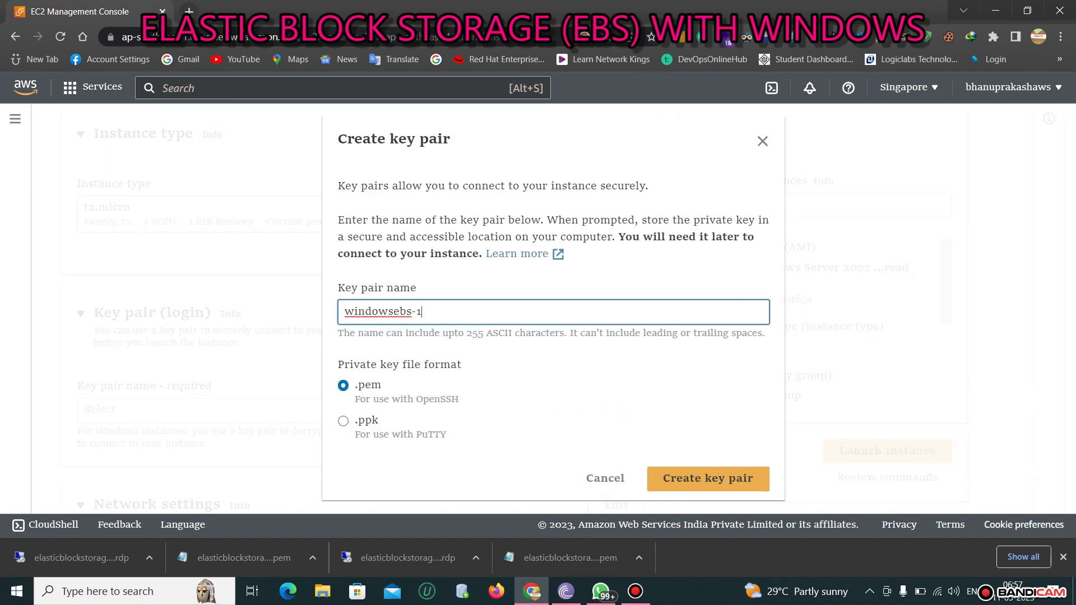
click(707, 479)
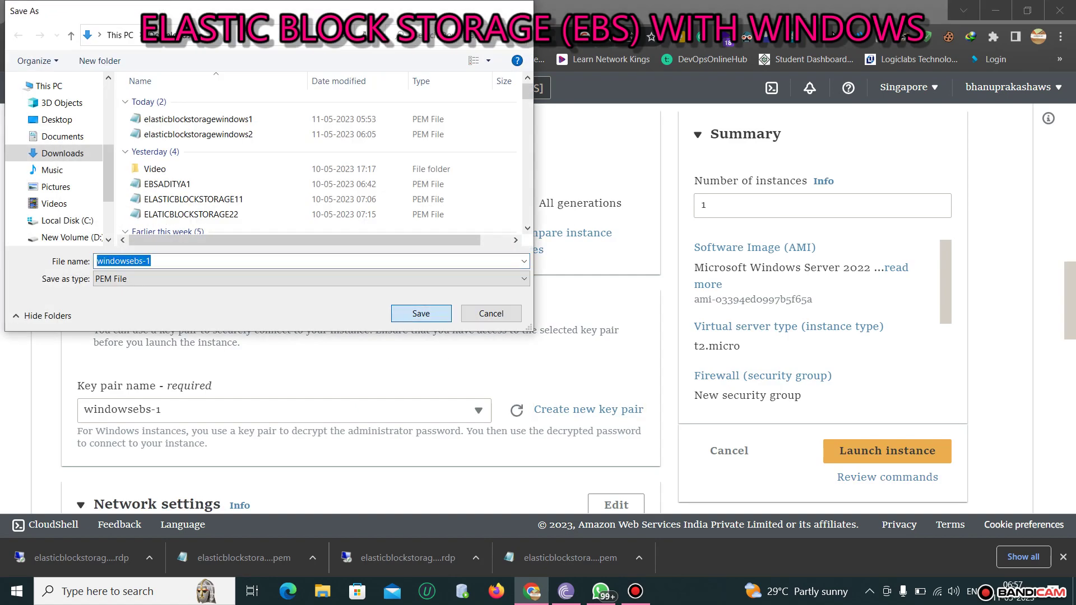
click(421, 313)
- Edit the network settings to use windowsebs-1 as both the new security group's name and its description
scroll(359, 308, down, 5)
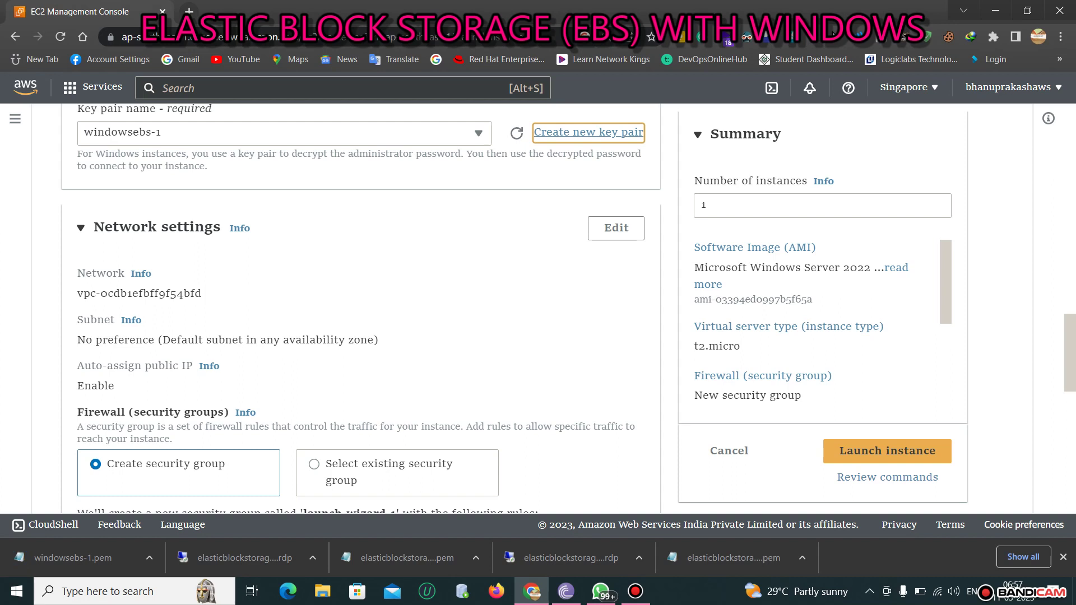
click(616, 228)
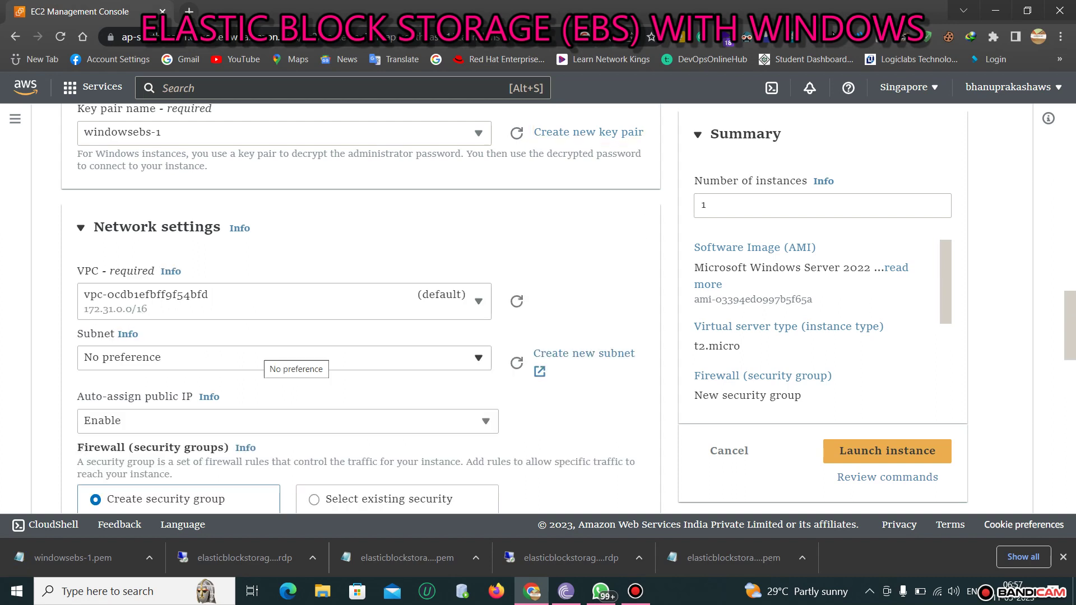
scroll(296, 359, down, 2)
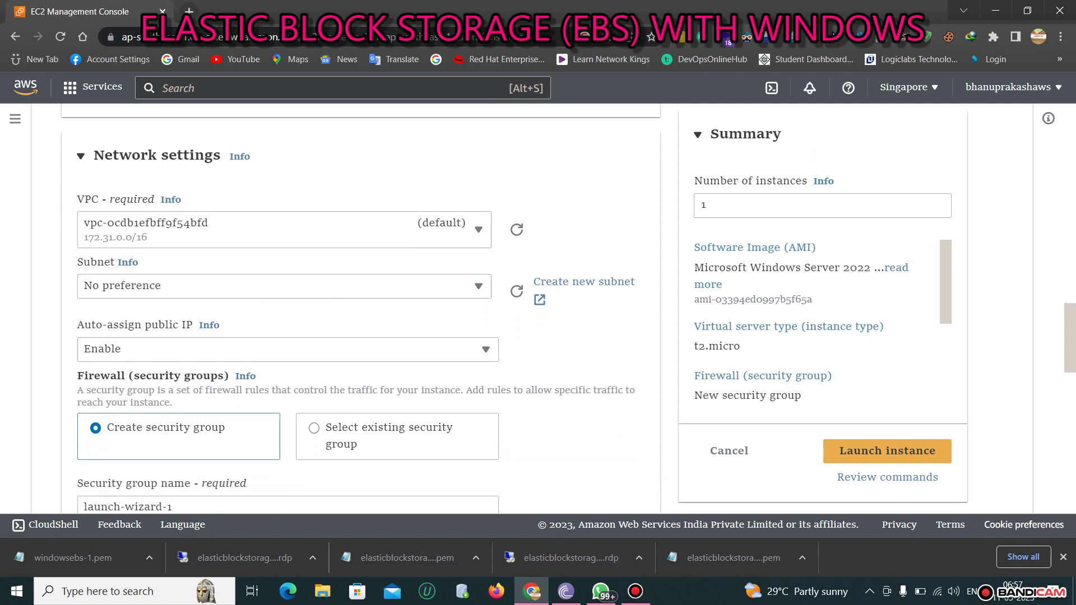
scroll(359, 308, down, 2)
click(292, 373)
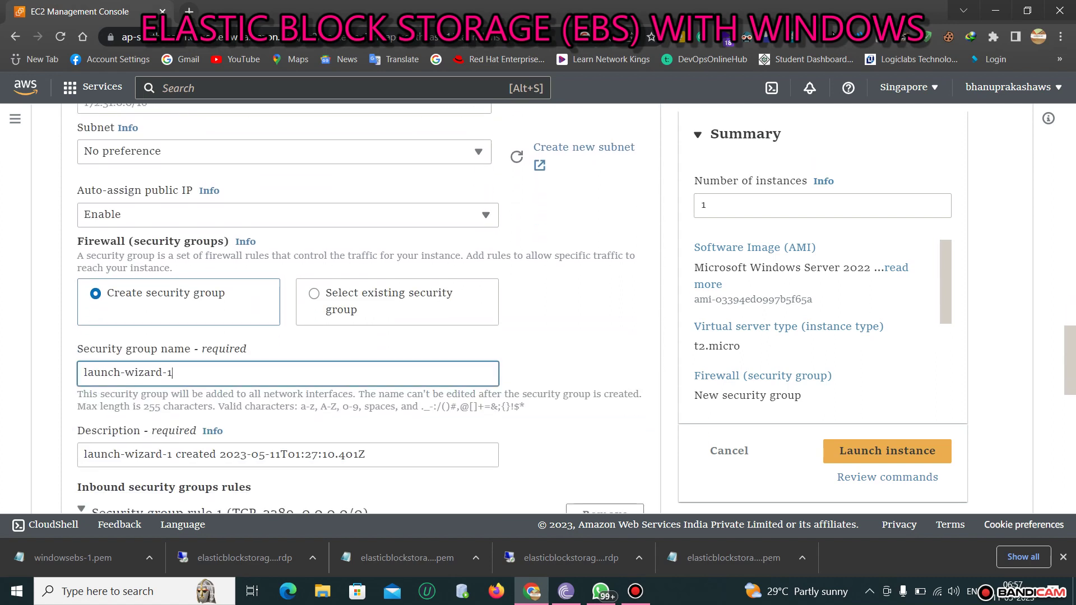
key(ctrl+a)
key(ctrl+v)
key(Tab)
key(ctrl+v)
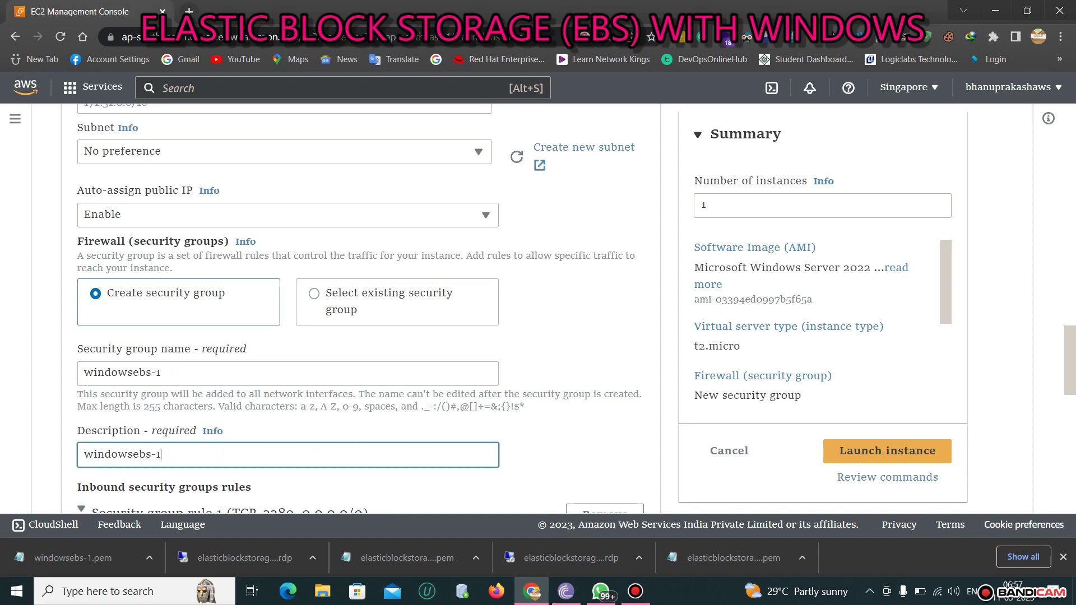
- Add a new 8 GiB gp3 EBS volume to the instance's storage configuration
scroll(358, 308, down, 5)
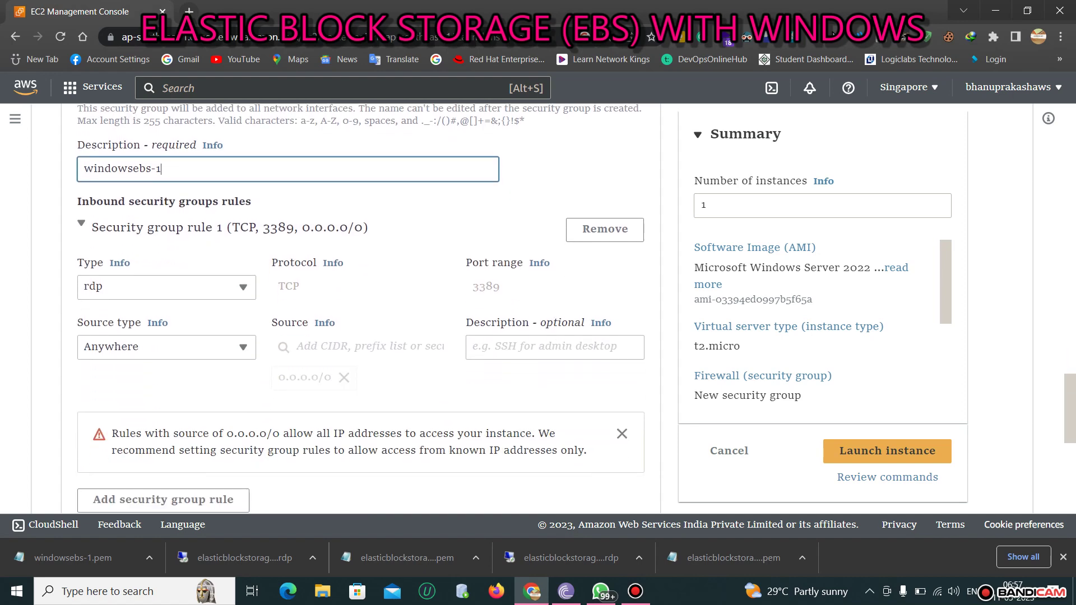
scroll(352, 300, down, 5)
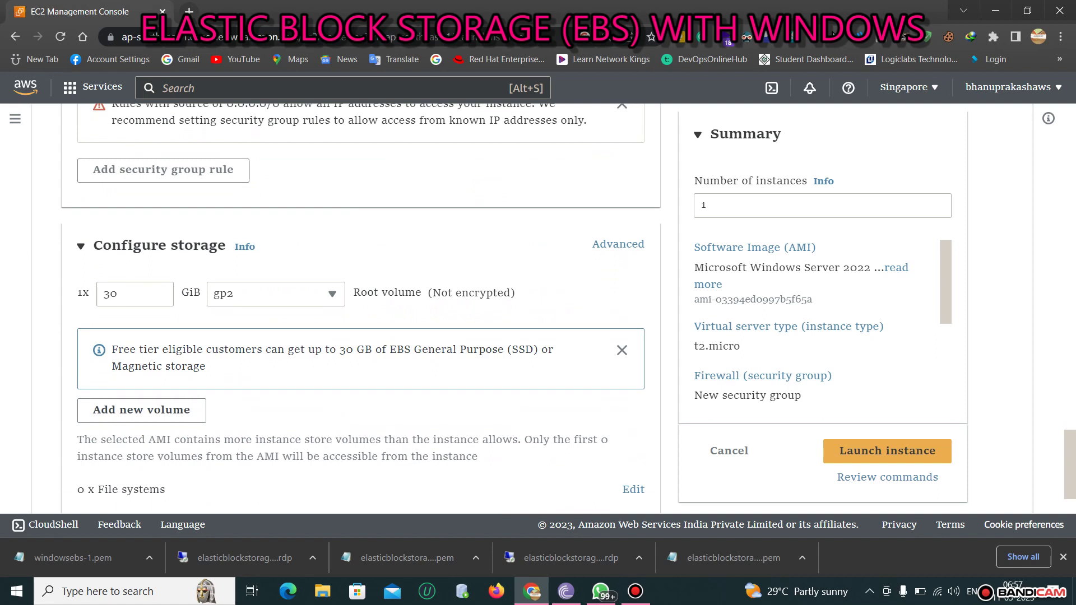
click(179, 410)
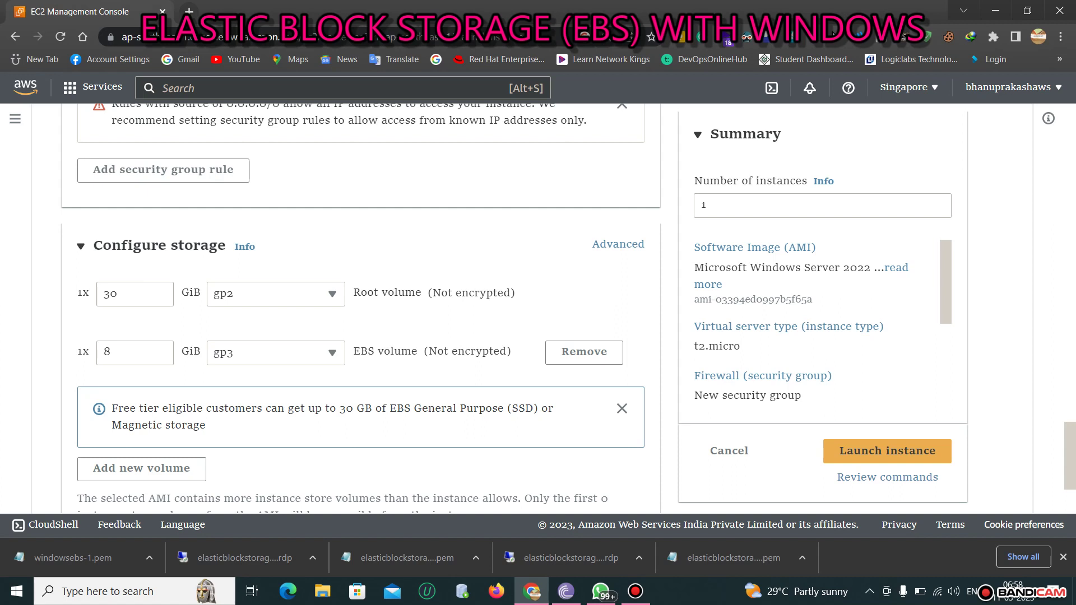
scroll(359, 308, down, 1)
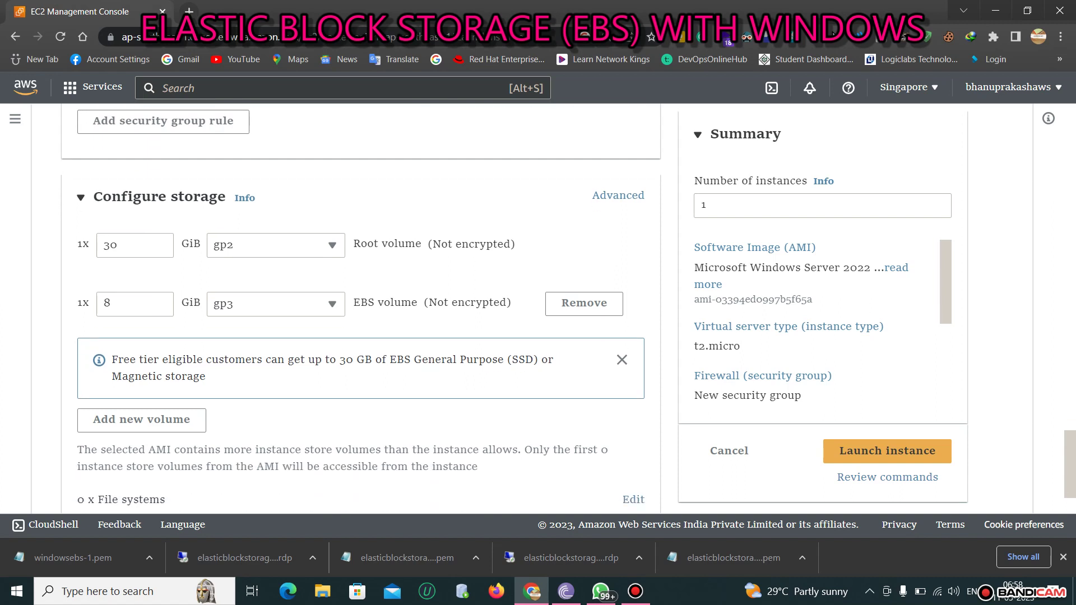
- Launch the configured Windows instance and return to the instances list
scroll(358, 308, down, 2)
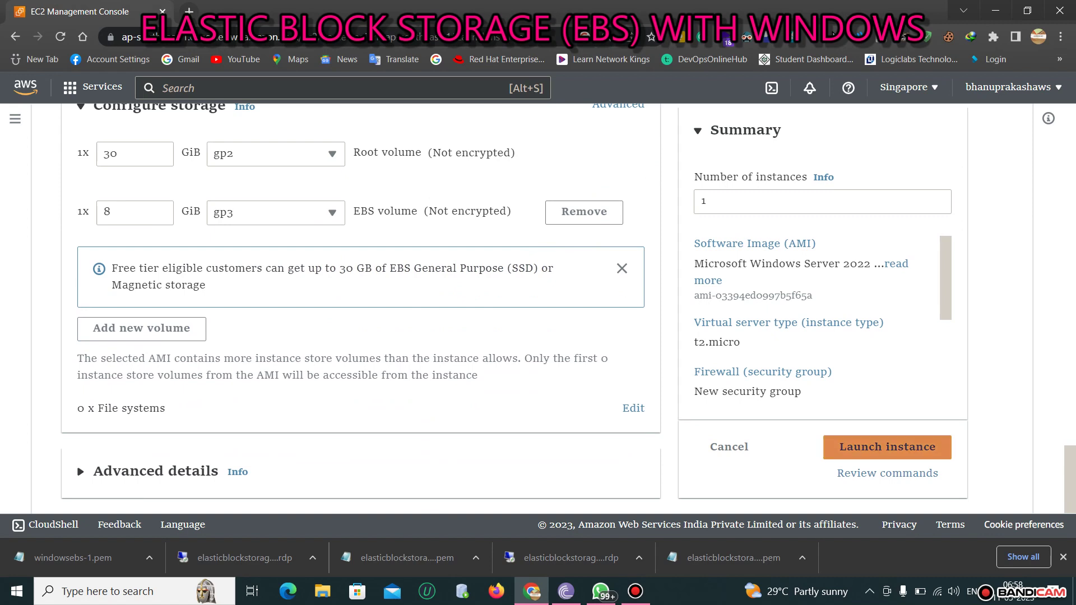
click(887, 446)
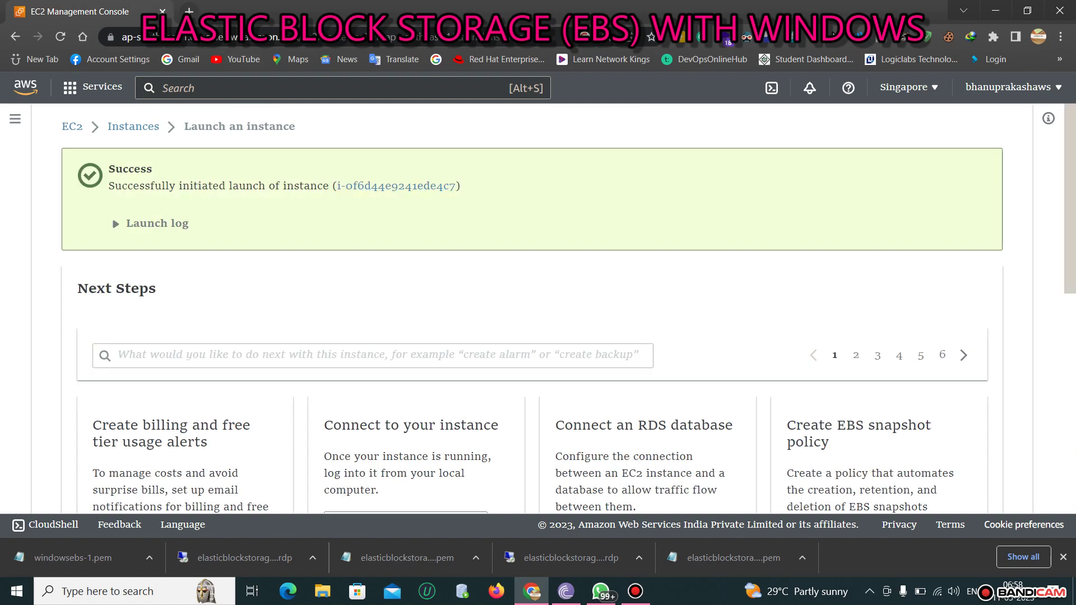
click(134, 126)
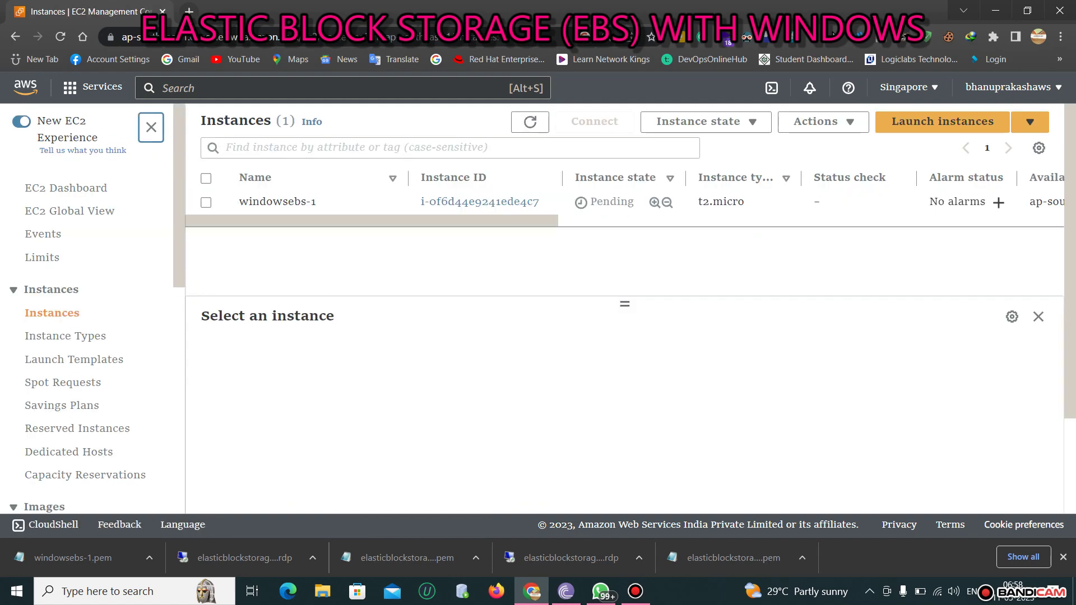
- Check the state of the windowsebs-1 instance and the sizes of the root and additional EBS volumes
drag(590, 201, 634, 201)
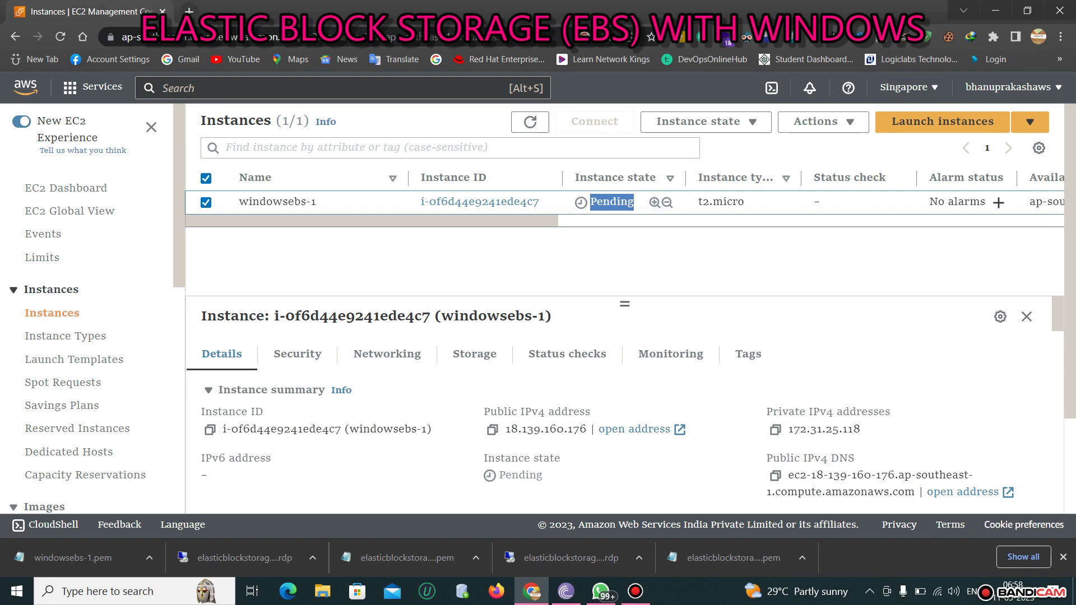
scroll(84, 308, down, 5)
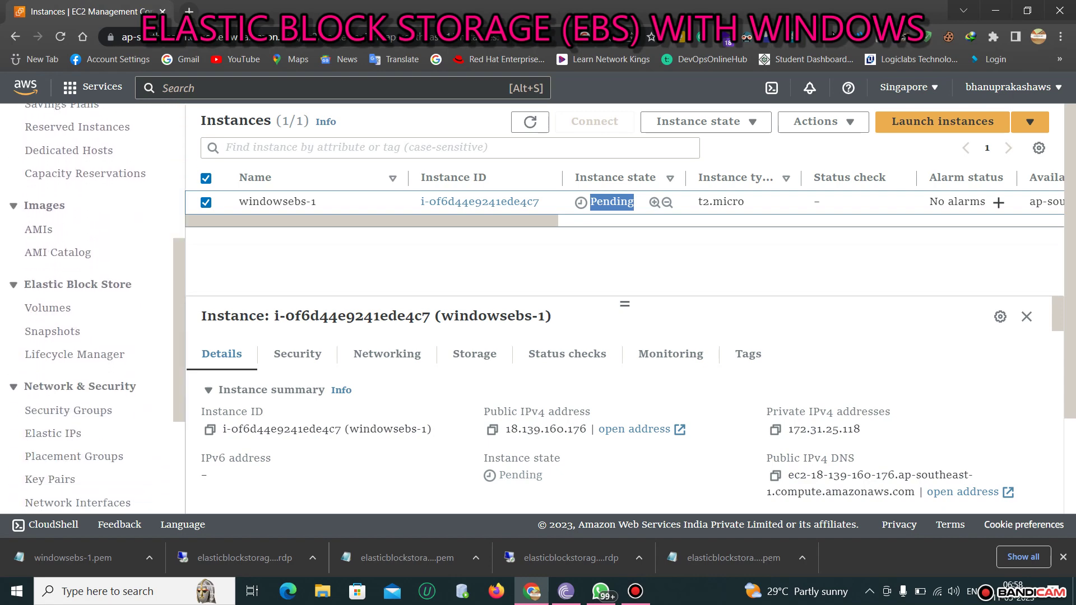
click(48, 308)
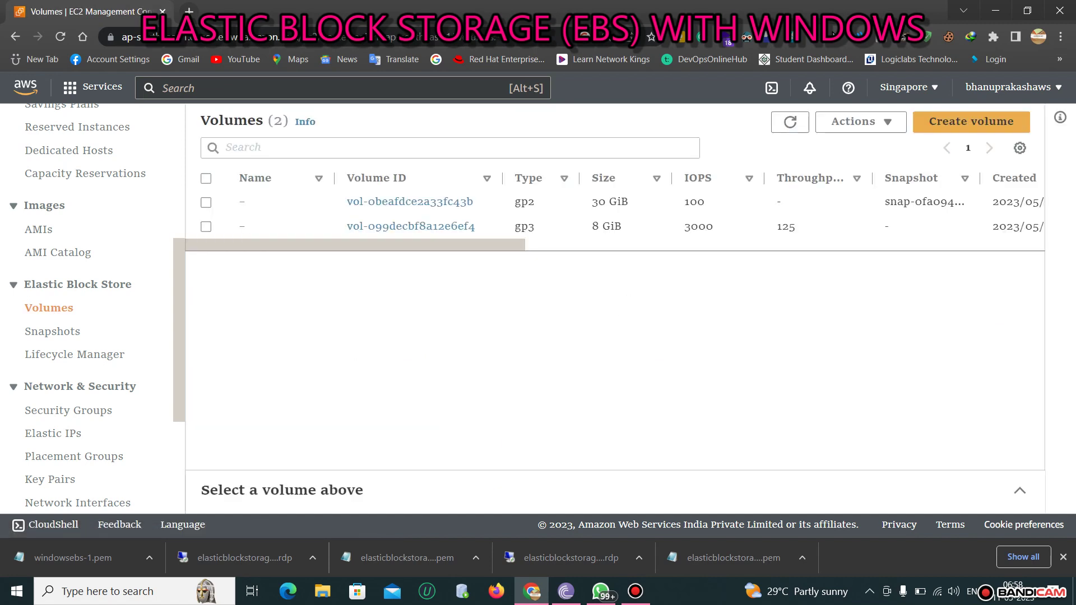
drag(591, 201, 628, 201)
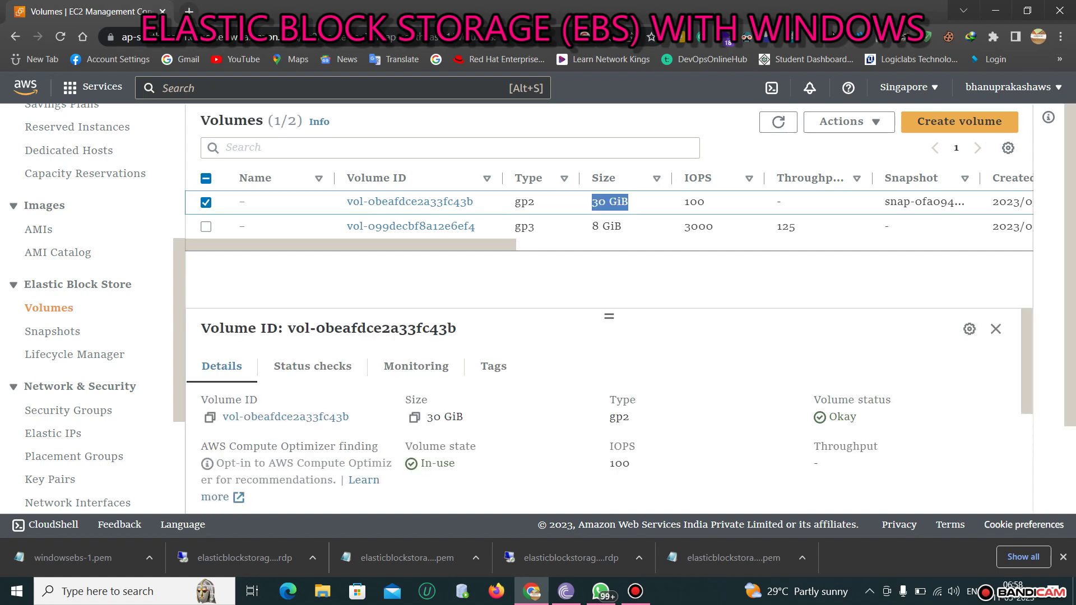
drag(592, 226, 621, 226)
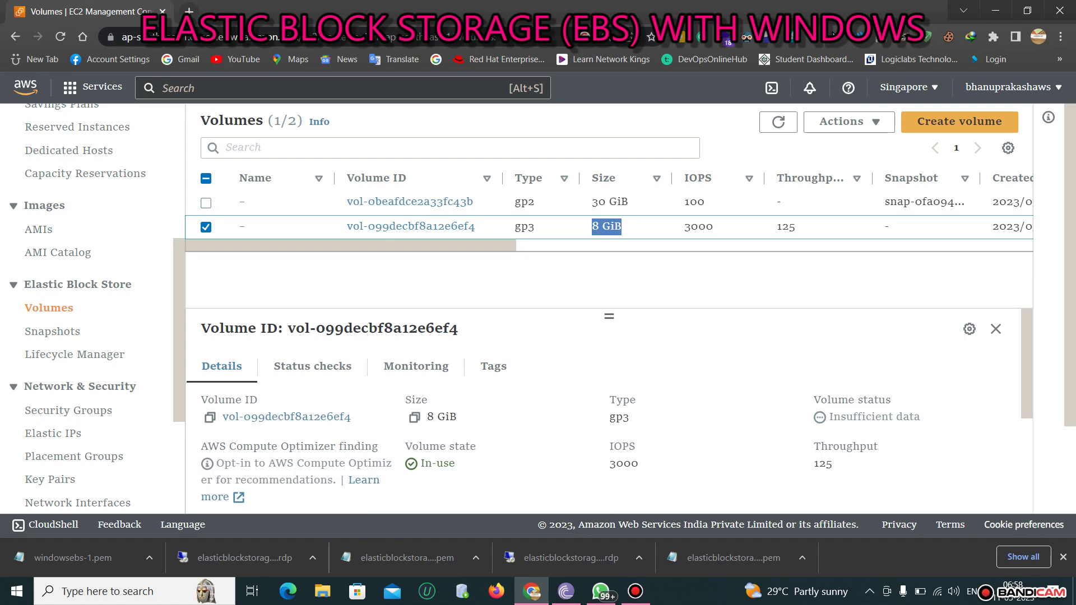
click(205, 202)
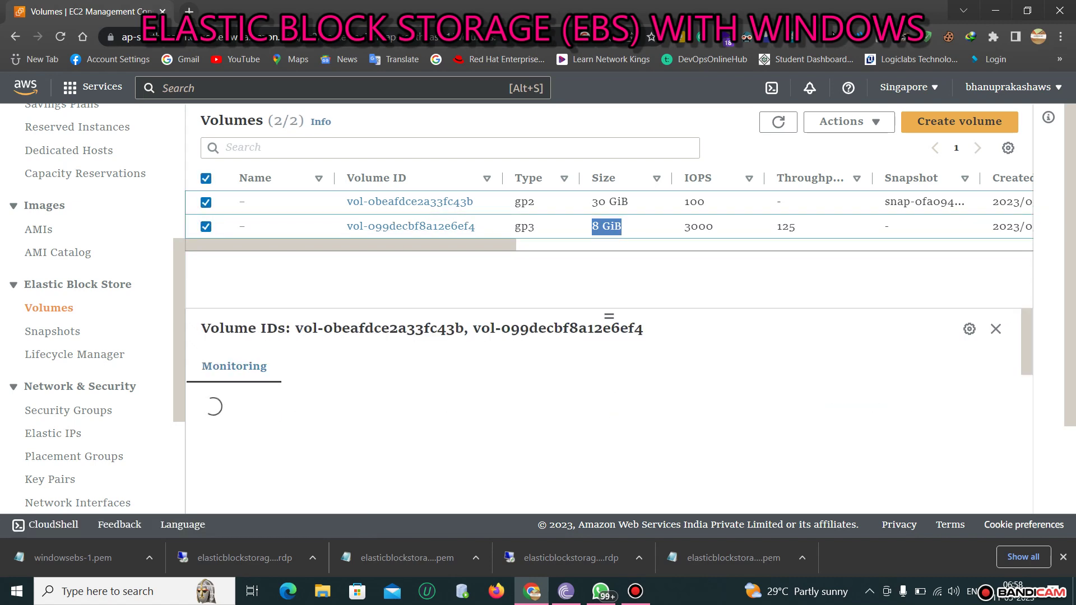
click(205, 178)
- Open the RDP client connection options for the windowsebs-1 instance and save its remote desktop file as windowsebs-1
scroll(84, 309, up, 5)
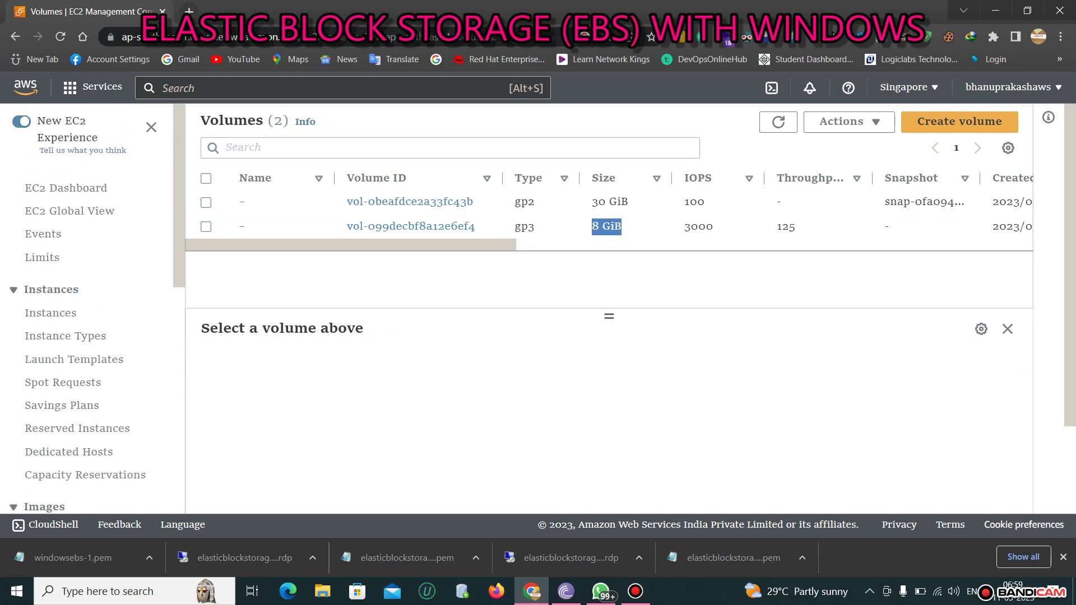
click(50, 313)
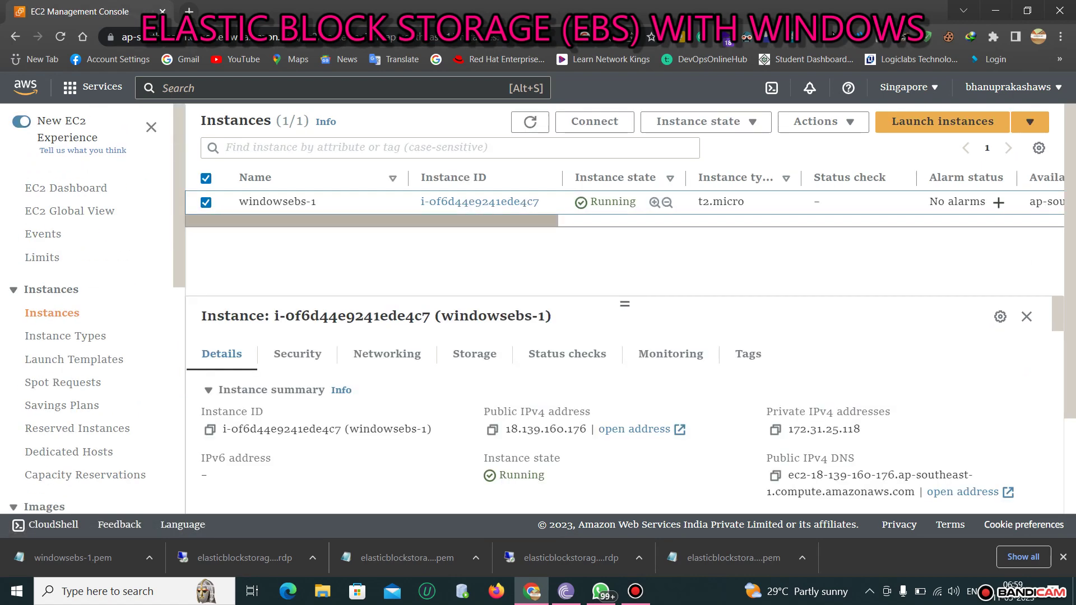
scroll(624, 198, right, 2)
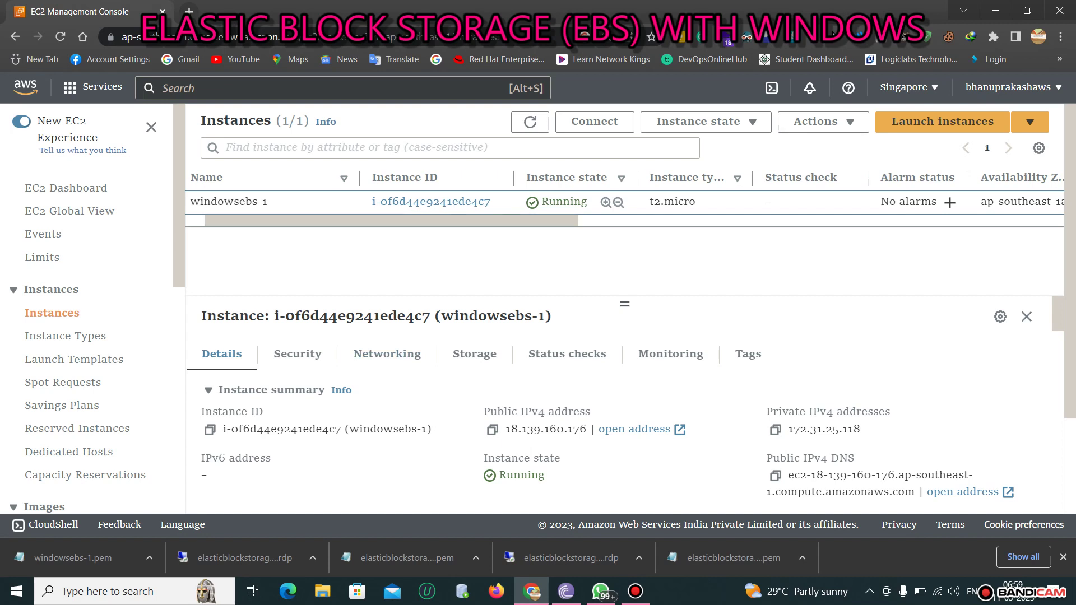
click(252, 202)
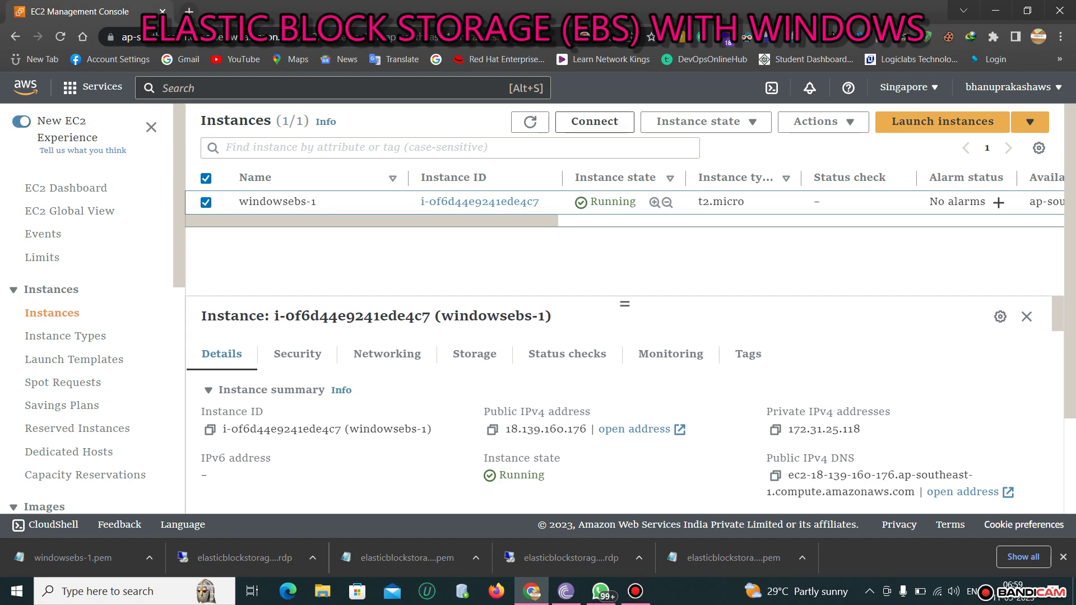
click(608, 122)
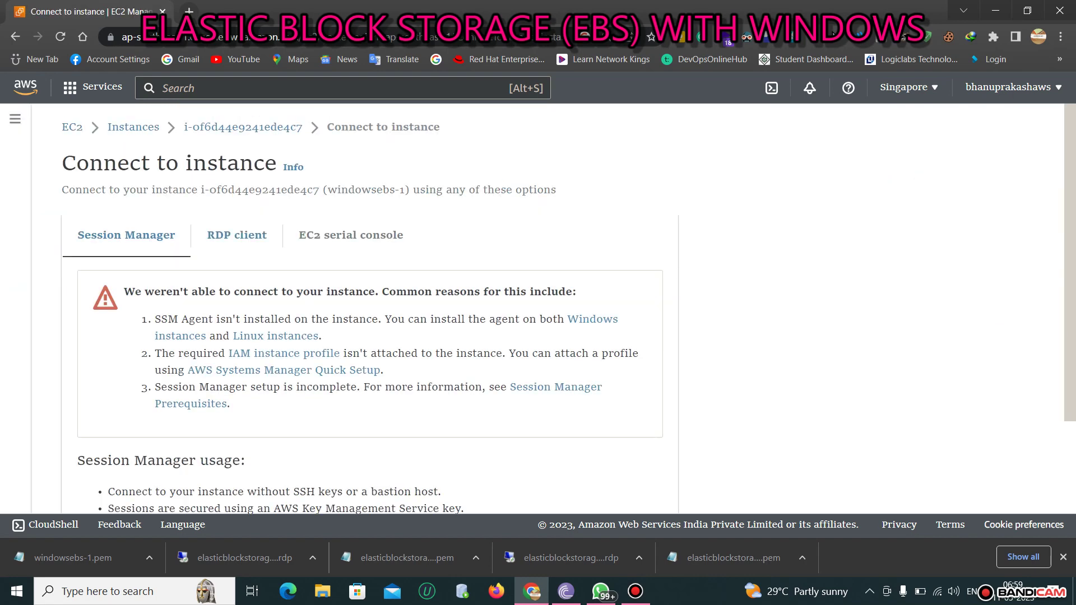
click(236, 235)
scroll(370, 309, down, 3)
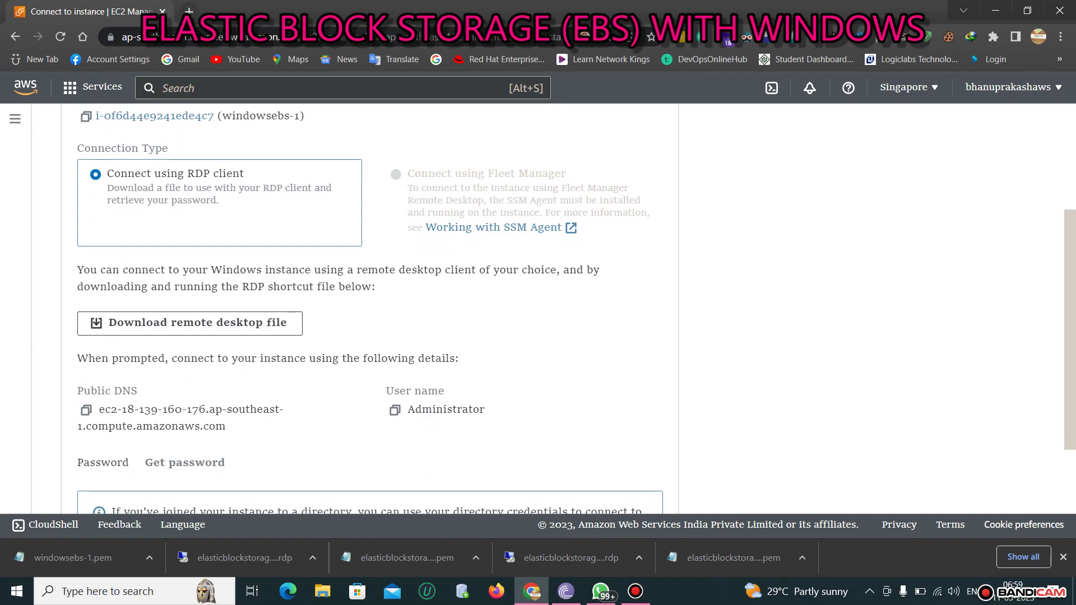
key(Return)
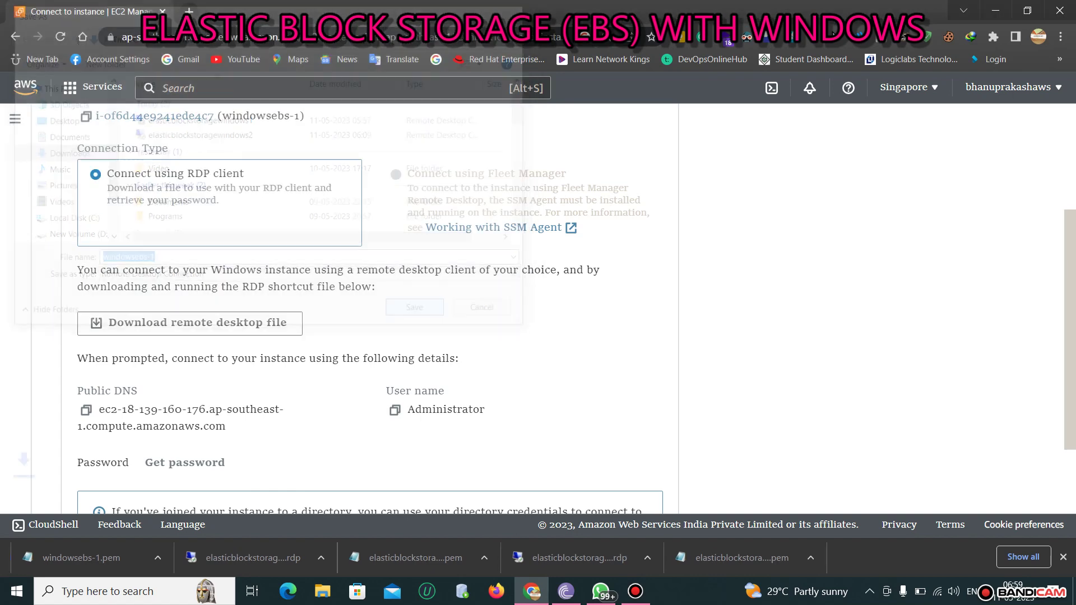
- Try to retrieve the instance's Windows password, and return to the instances list
scroll(370, 308, down, 2)
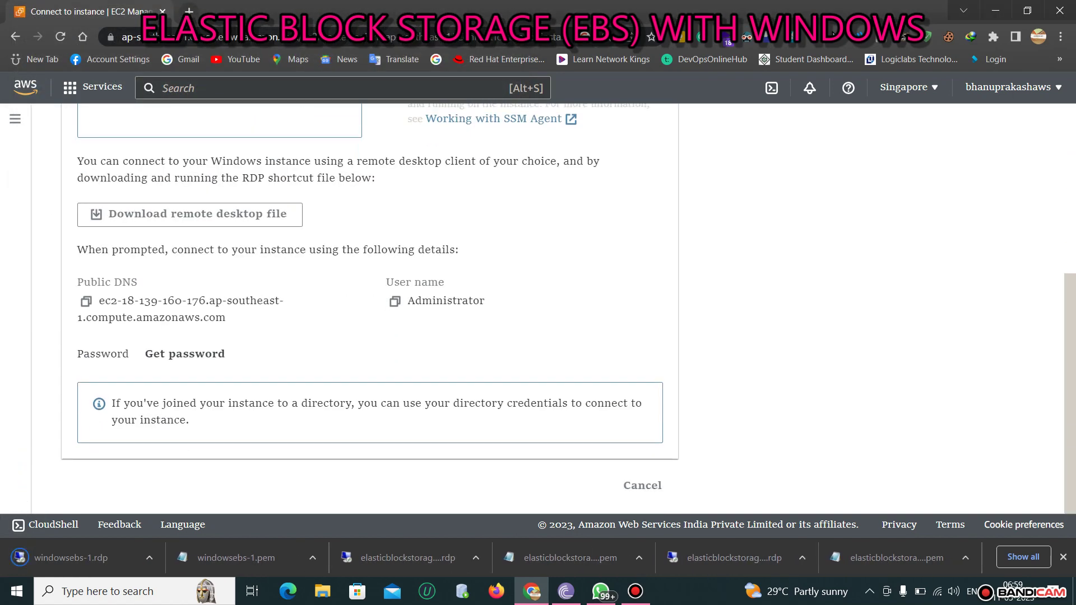
click(185, 354)
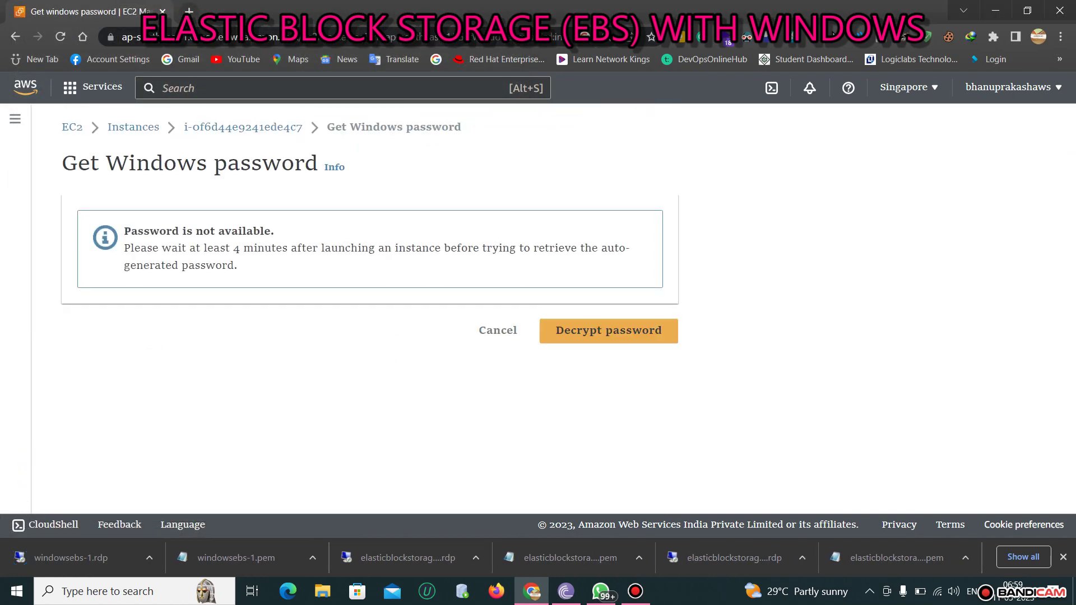
click(497, 330)
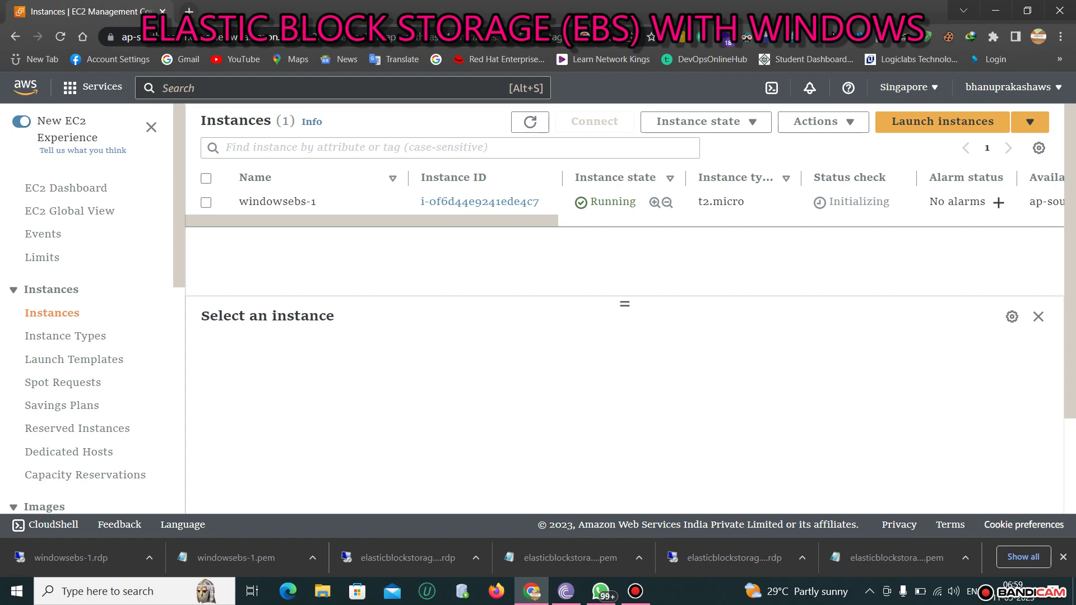
- Reopen the RDP client connection options for windowsebs-1 and request its Windows administrator password
click(206, 202)
click(595, 121)
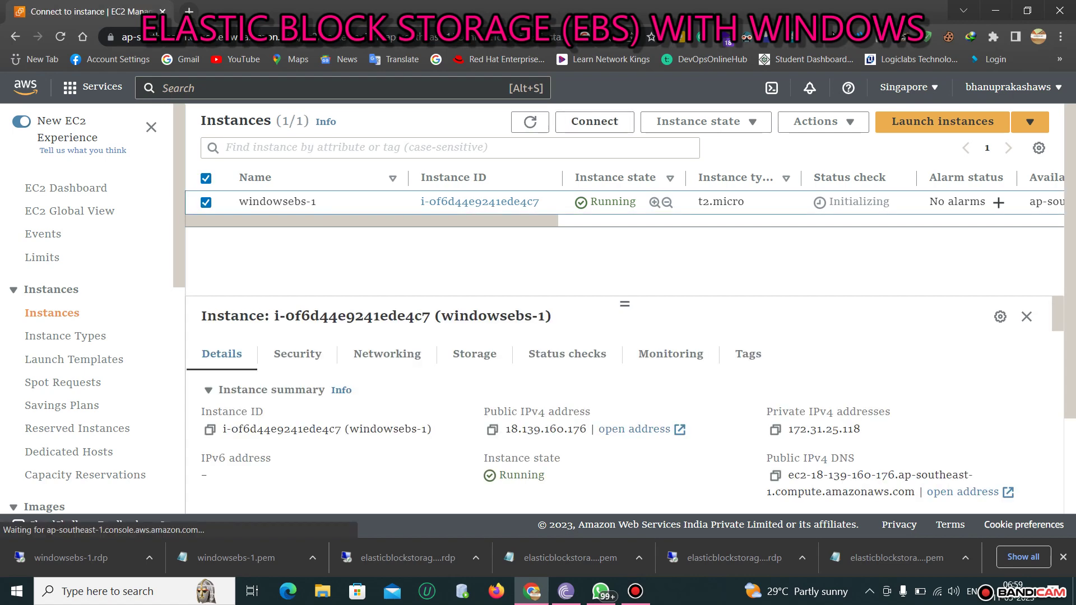
click(236, 234)
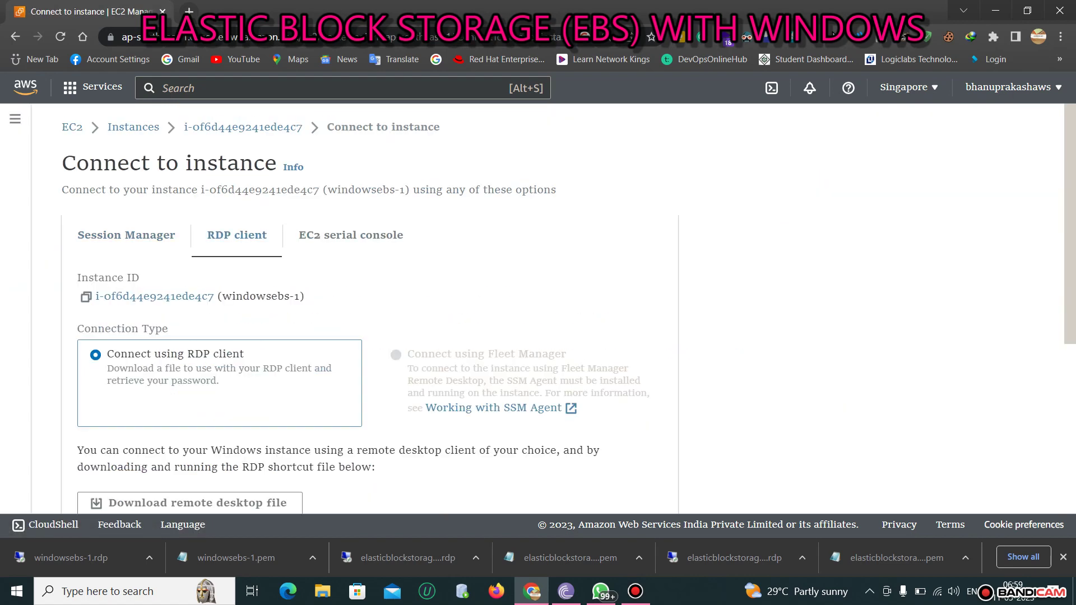
scroll(370, 308, down, 5)
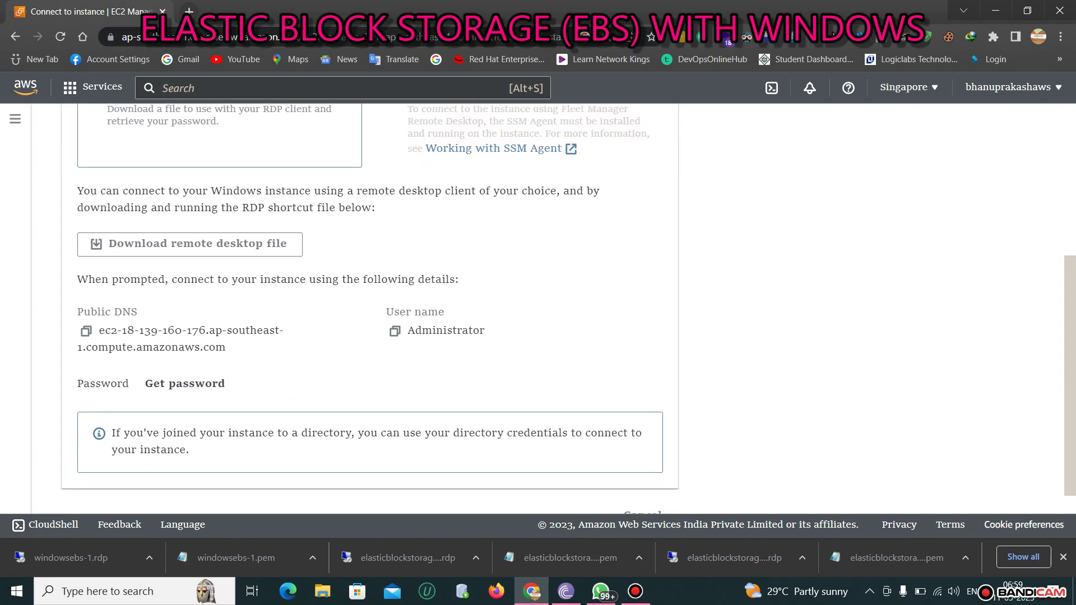
click(184, 383)
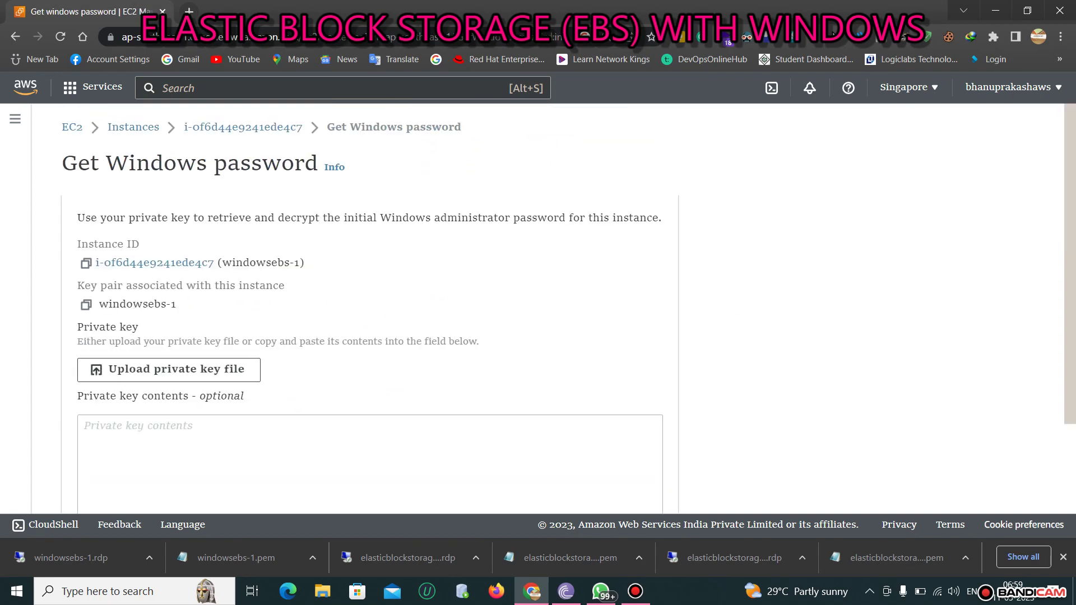
- Upload the windowsebs-1 private key file from Downloads and decrypt the Windows administrator password
click(169, 370)
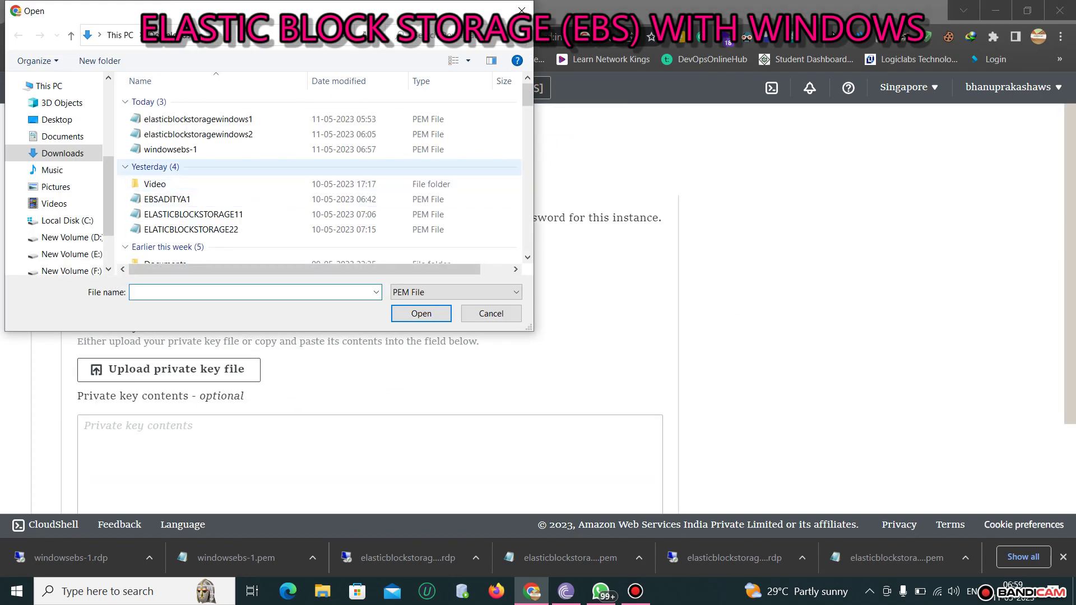
click(170, 149)
key(Return)
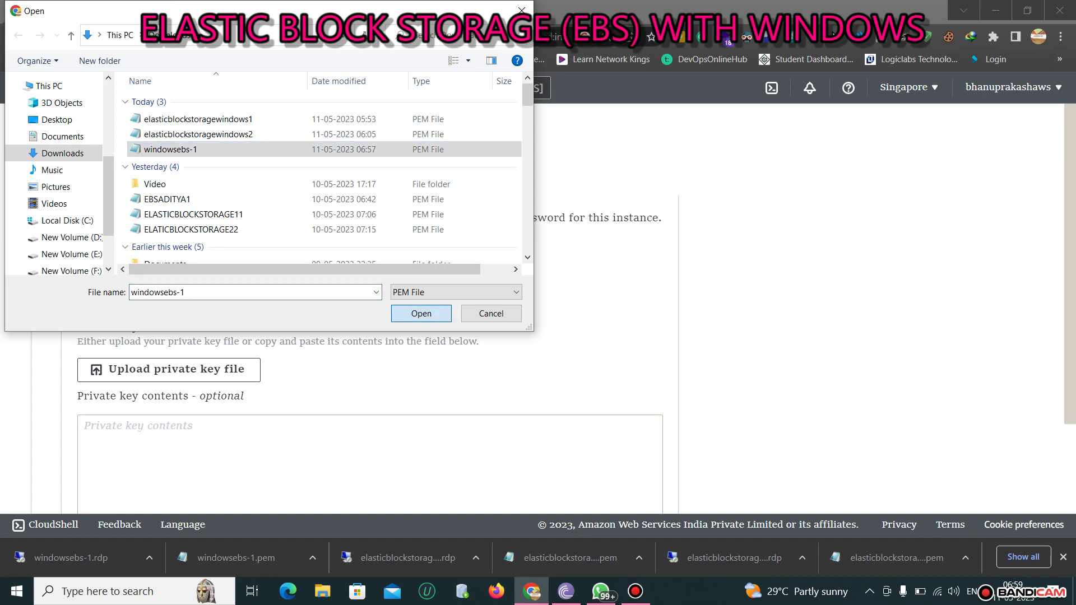
scroll(370, 308, down, 3)
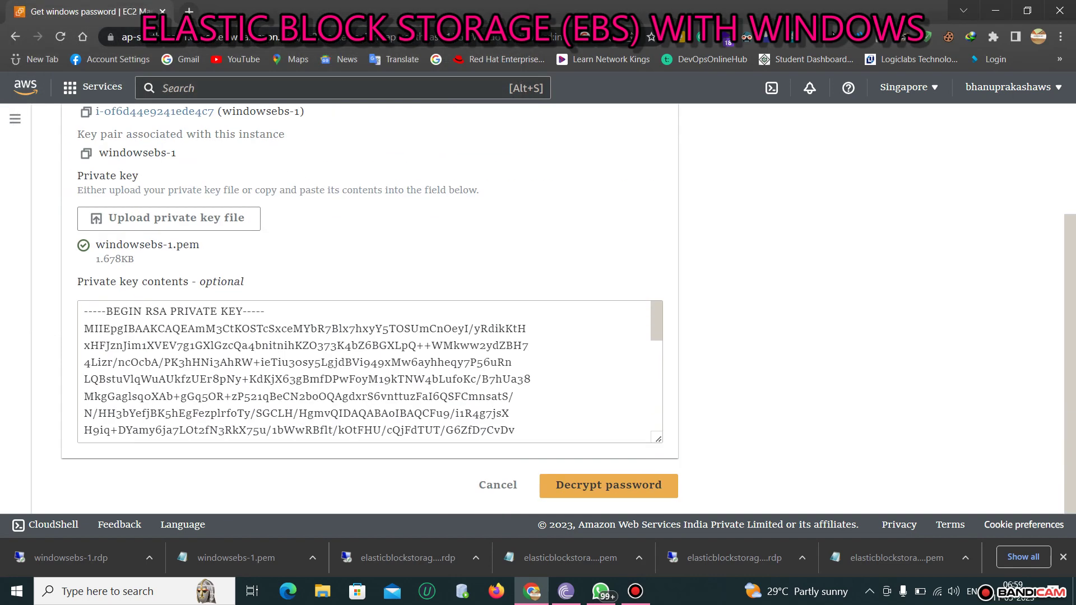
click(609, 485)
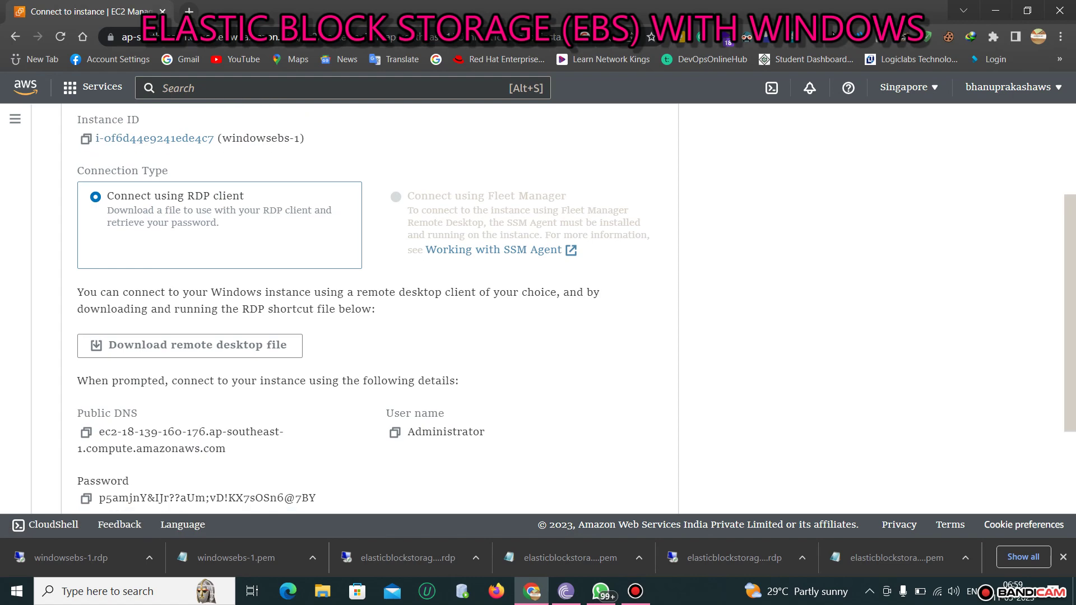
- Copy the instance's user name and paste it into a new Notepad document
scroll(369, 308, down, 3)
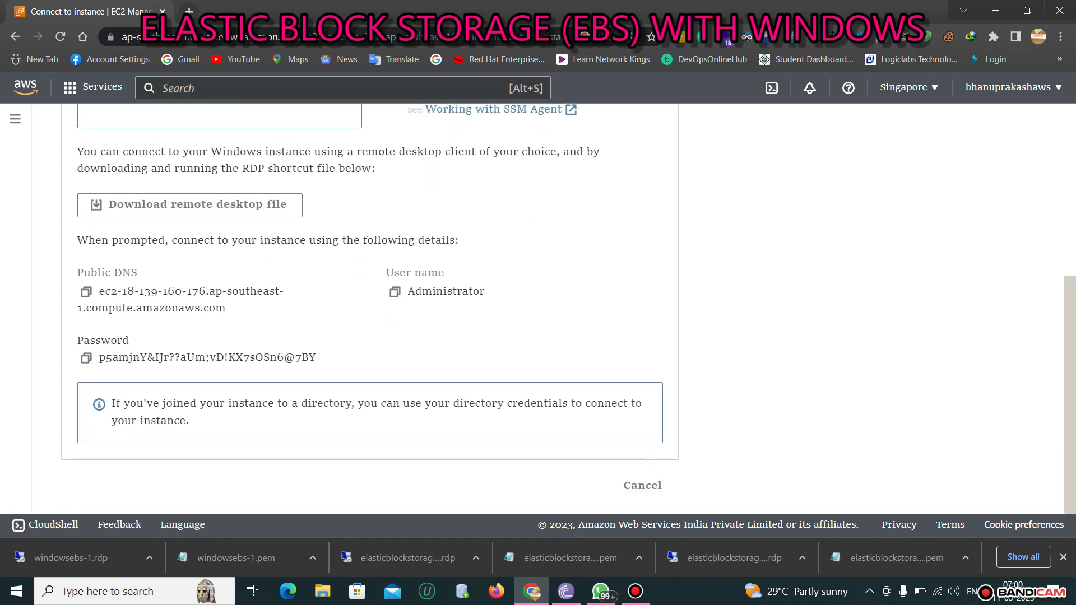
click(395, 291)
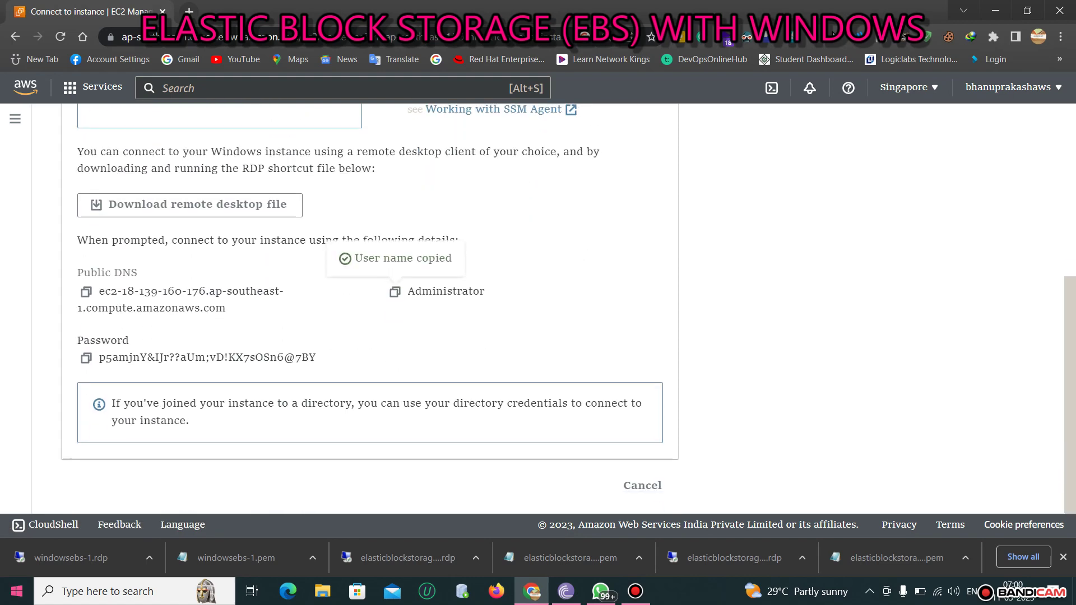
click(17, 591)
text(no)
key(Return)
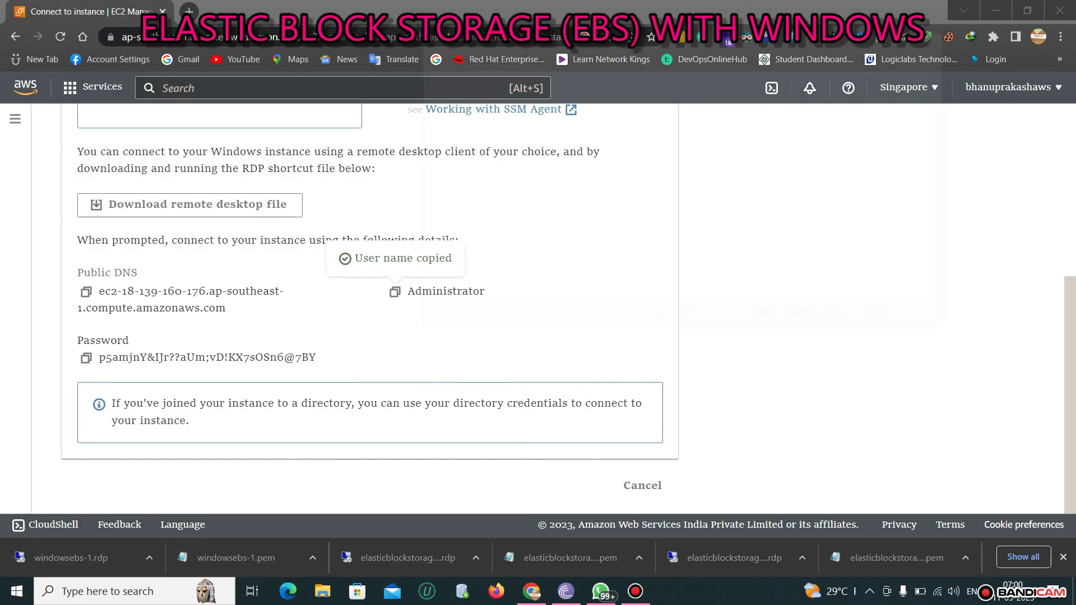
key(ctrl+v)
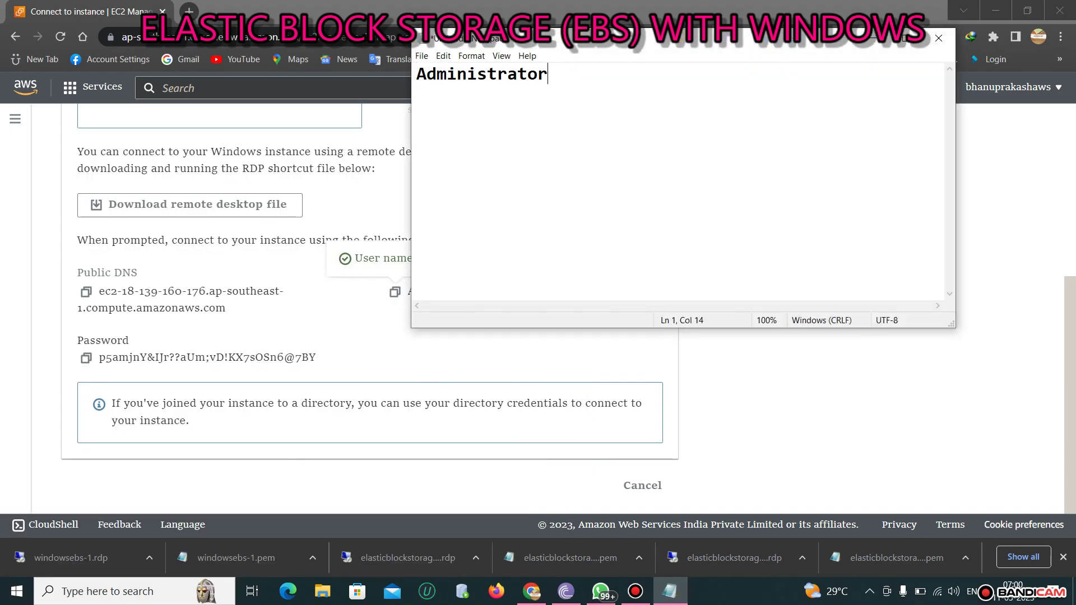
- Copy the decrypted password and paste it into Notepad below the user name, leaving one blank line between them
click(86, 358)
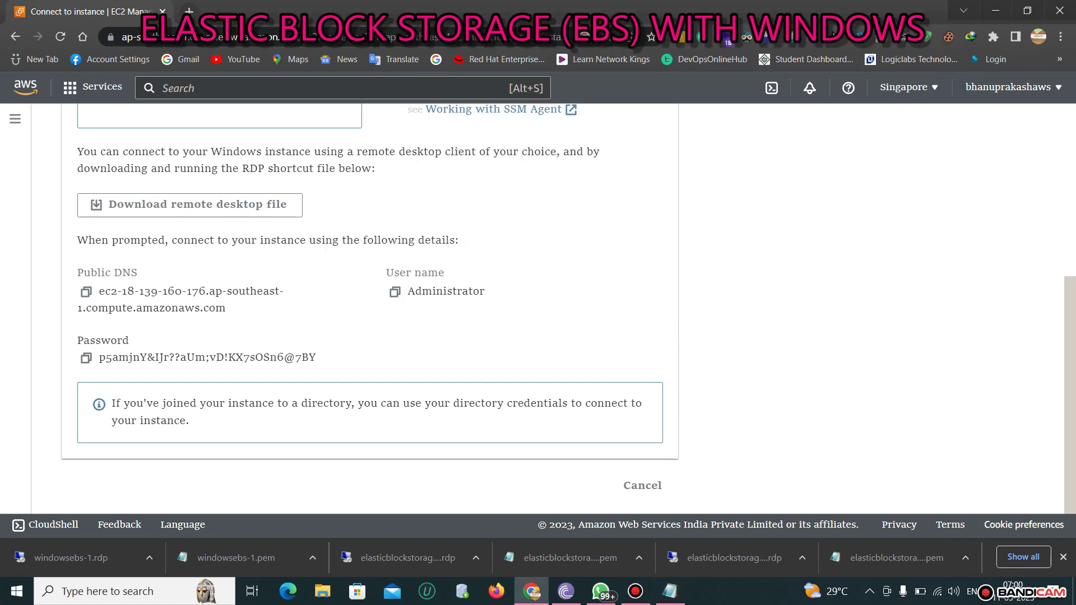
key(alt+Tab)
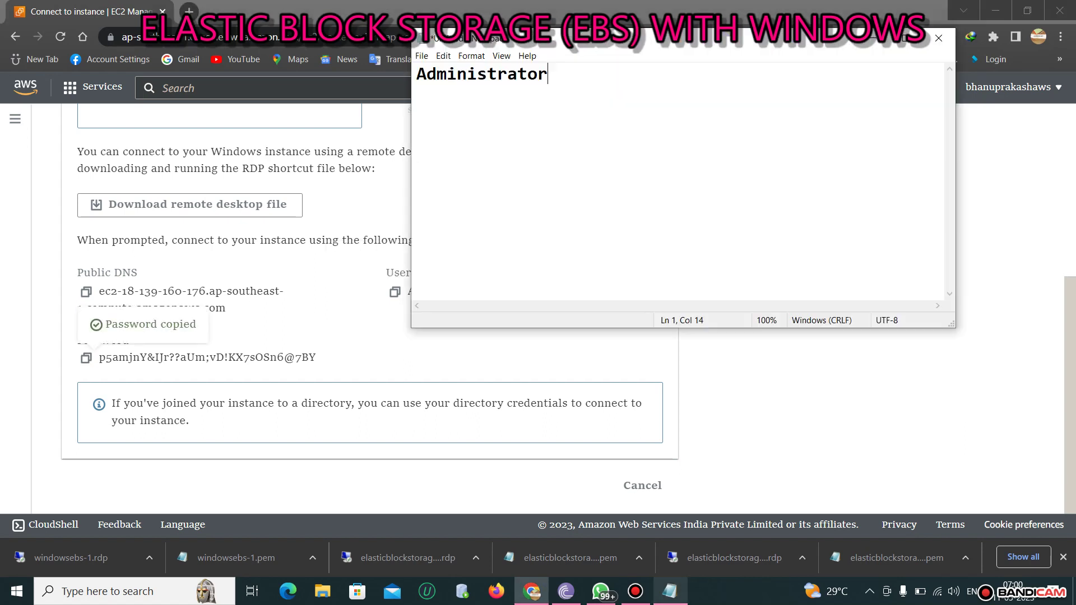
key(Return)
key(Return)
key(ctrl+v)
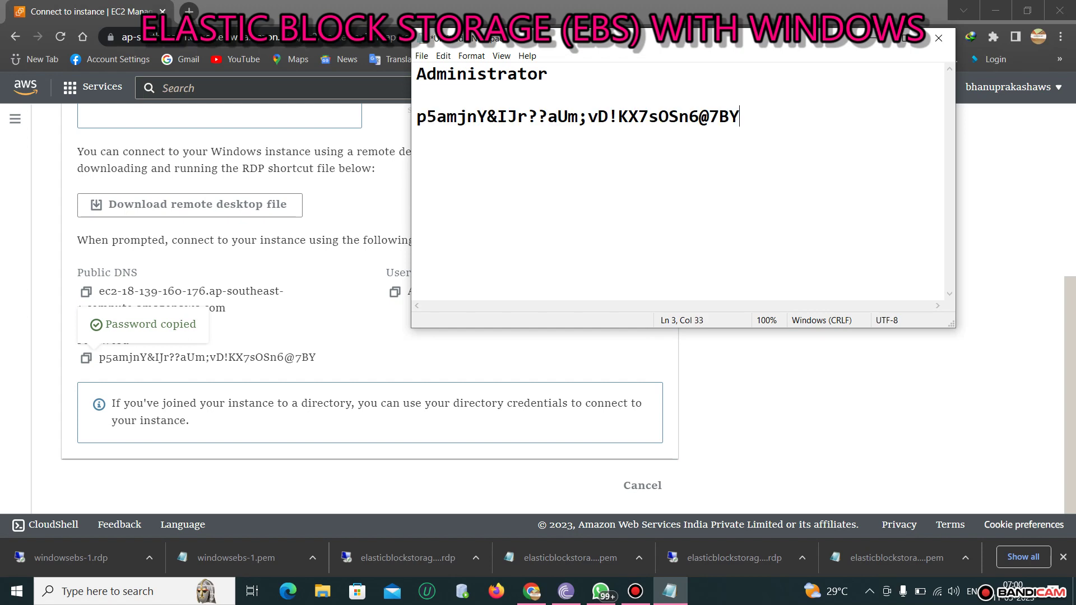
- Open the downloaded windowsebs-1.rdp file from the browser and accept connecting despite the unknown publisher
key(alt+Tab)
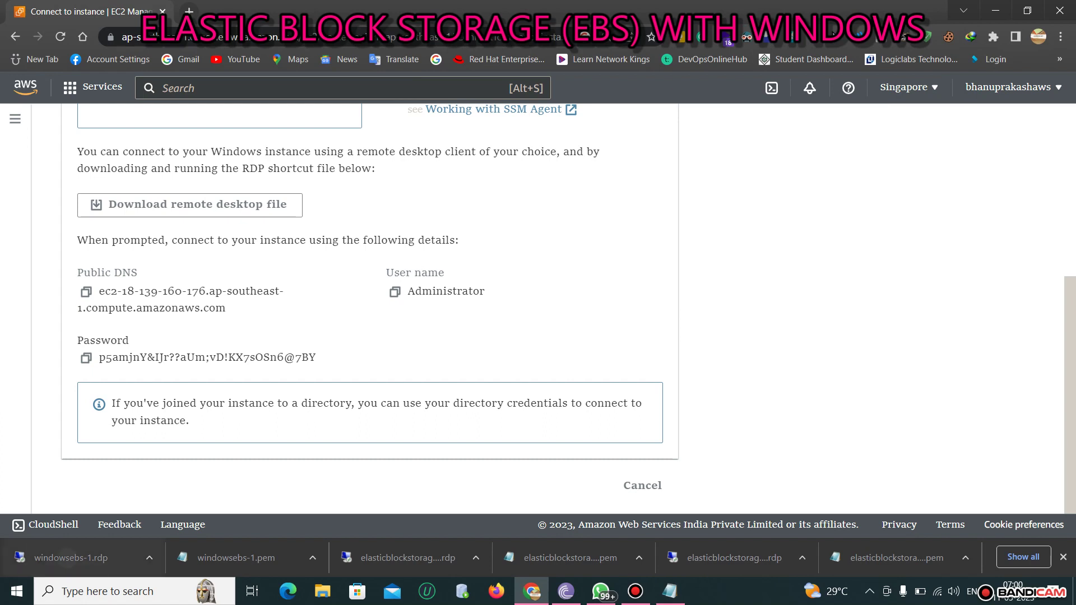
click(67, 558)
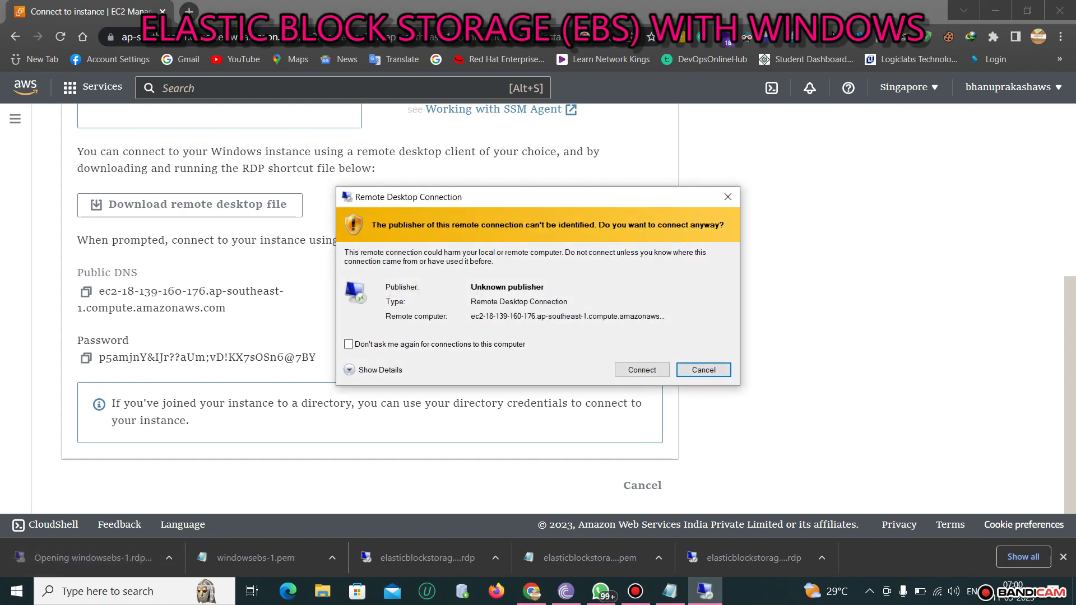
key(alt+c)
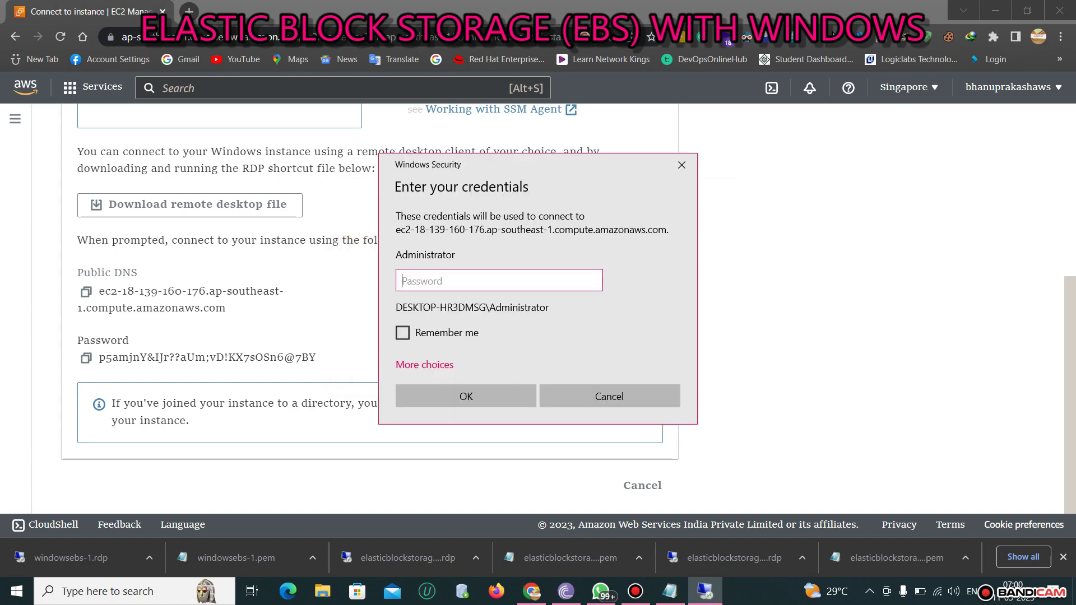
- Sign in to the remote connection with the Administrator password saved in Notepad and accept the untrusted certificate
click(670, 591)
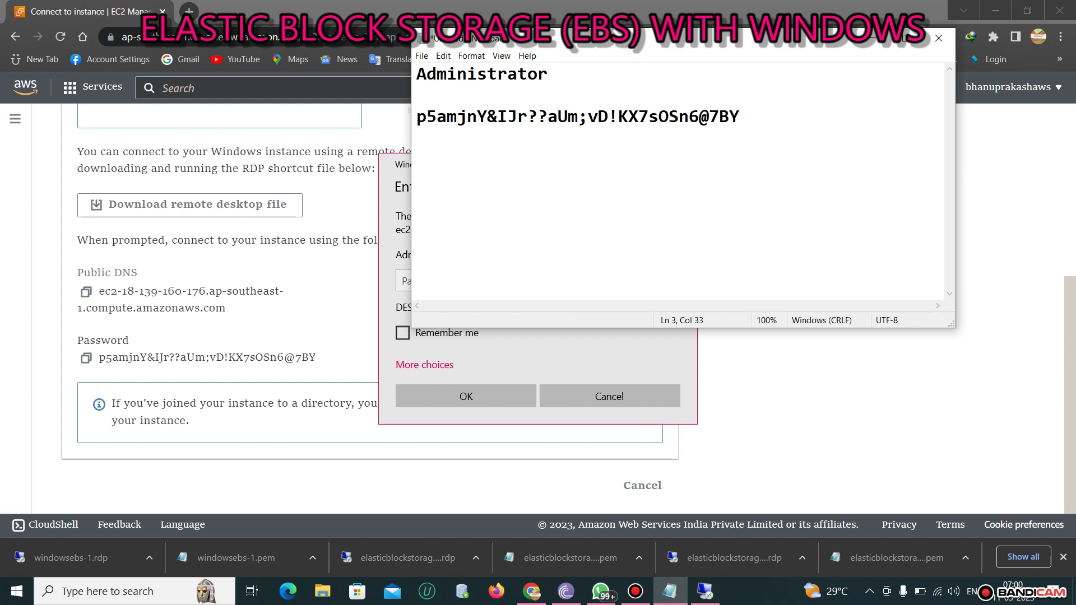
key(shift+Left)
key(shift+Left)
key(shift+Left)
key(shift+Left)
key(shift+Left)
key(shift+Left)
key(shift+Left)
key(shift+Left)
key(shift+Left)
key(shift+Left)
key(shift+Left)
key(shift+Left)
key(shift+Left)
key(shift+Left)
key(shift+Left)
key(shift+Left)
key(shift+Left)
key(shift+Left)
key(shift+Left)
key(shift+Left)
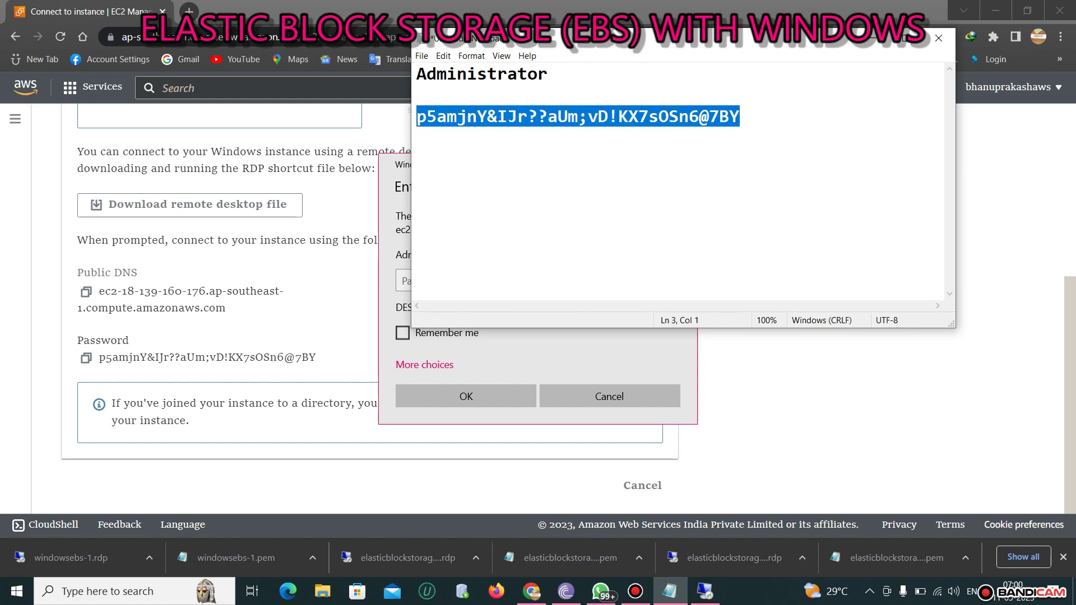
key(alt+Tab)
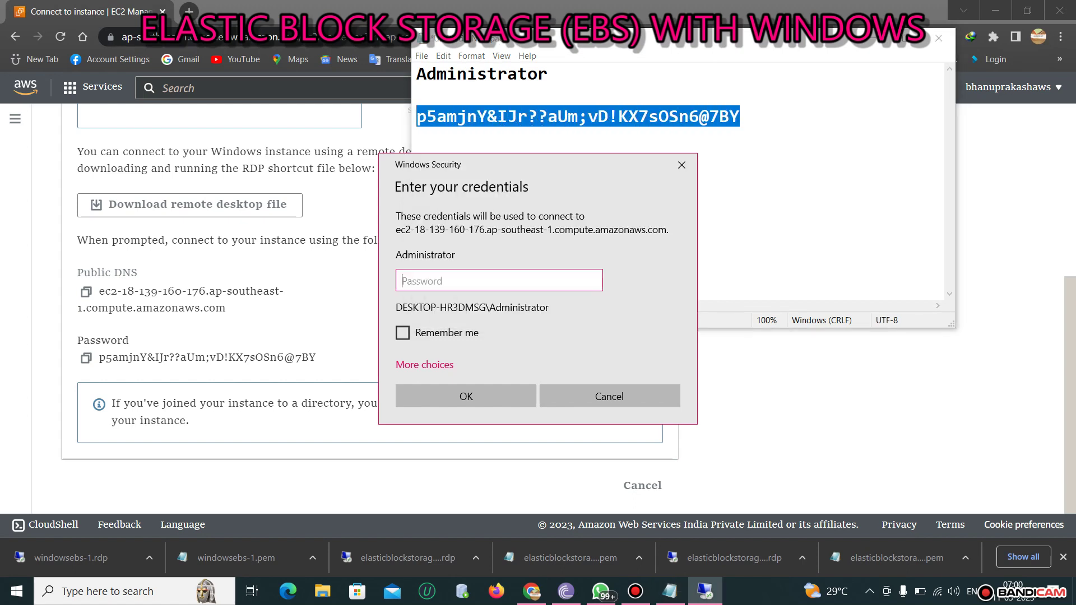
key(ctrl+v)
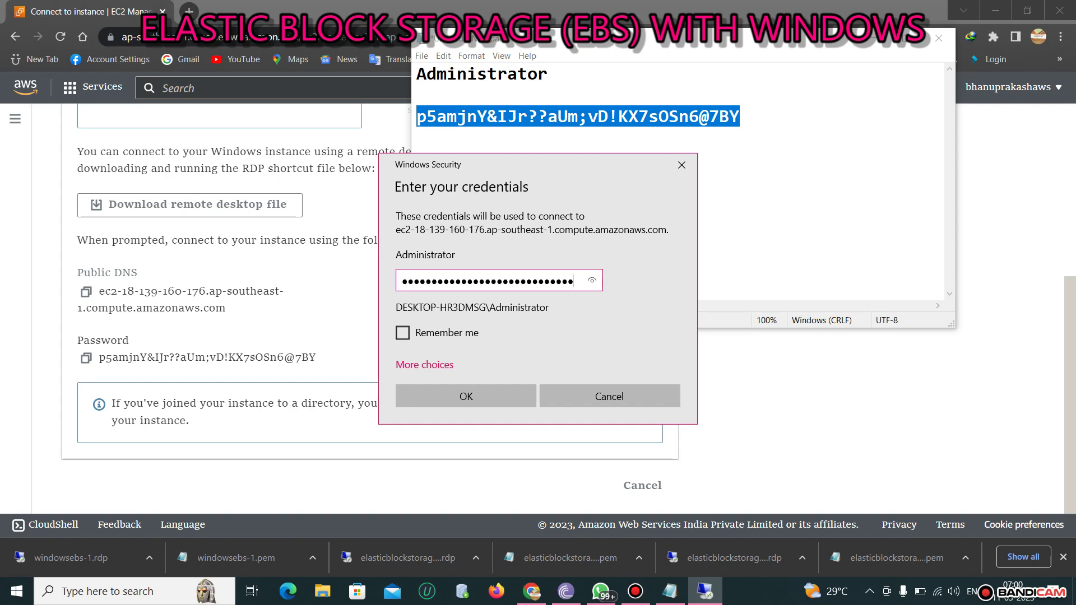
key(Return)
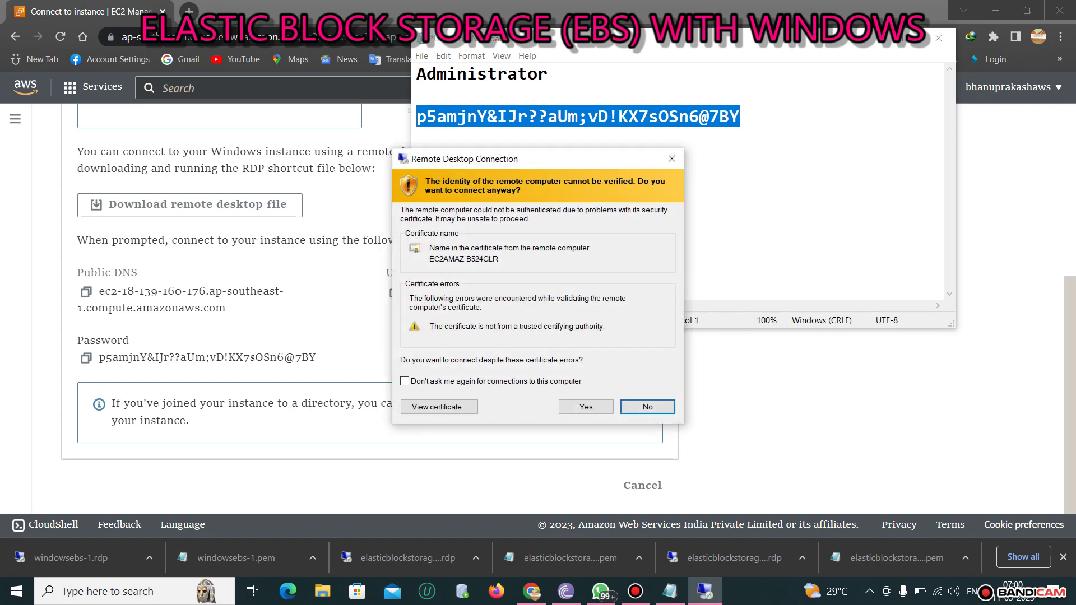
key(Left)
key(Return)
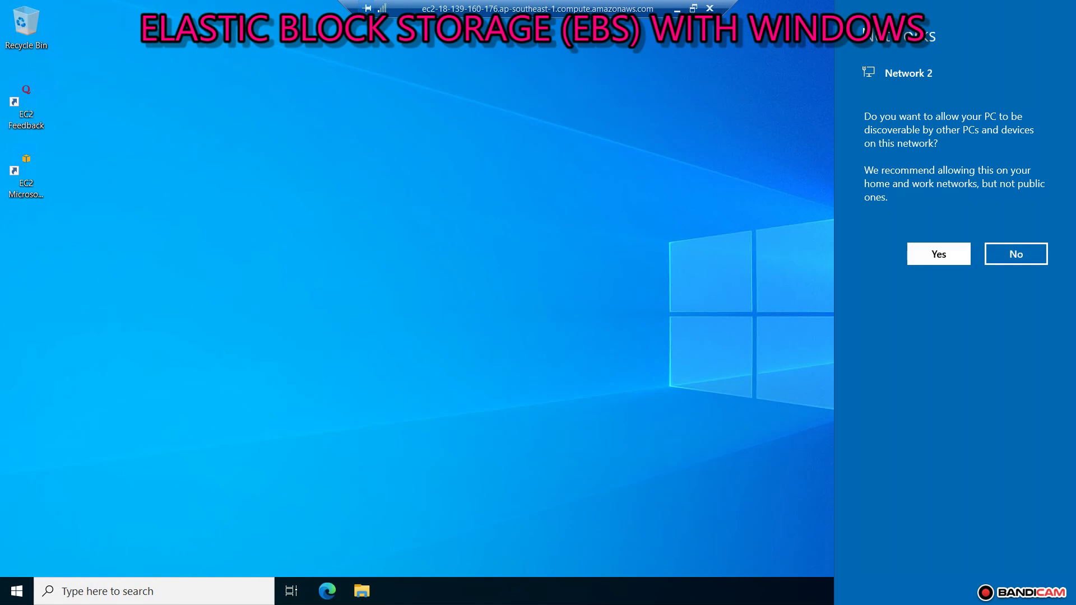
- Allow the remote PC to be discoverable on Network 2 and dismiss the Server Manager message about Windows Admin Center
key(Return)
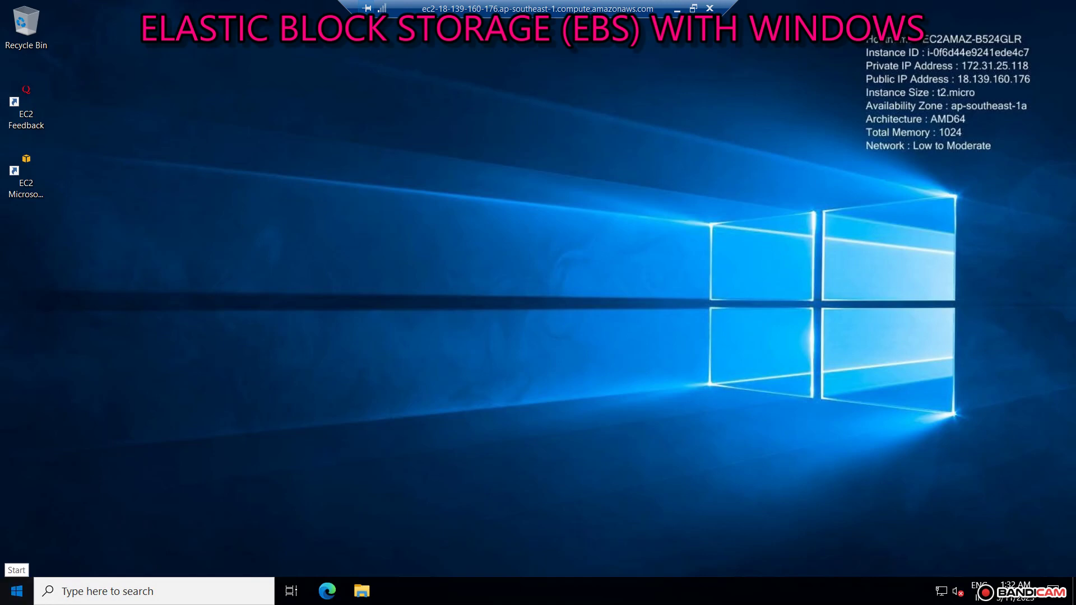
click(16, 590)
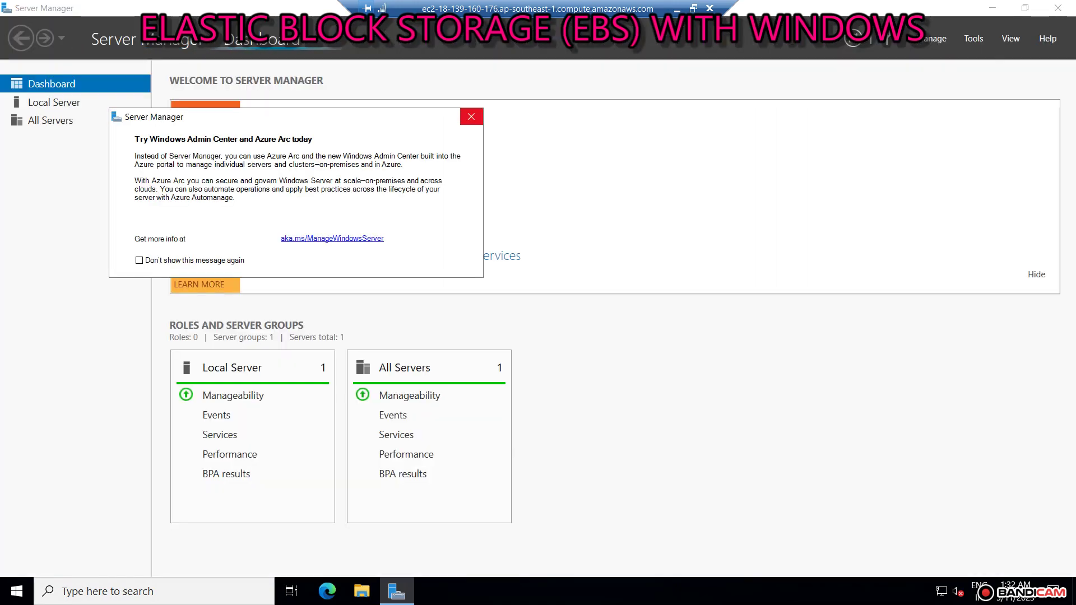
click(471, 116)
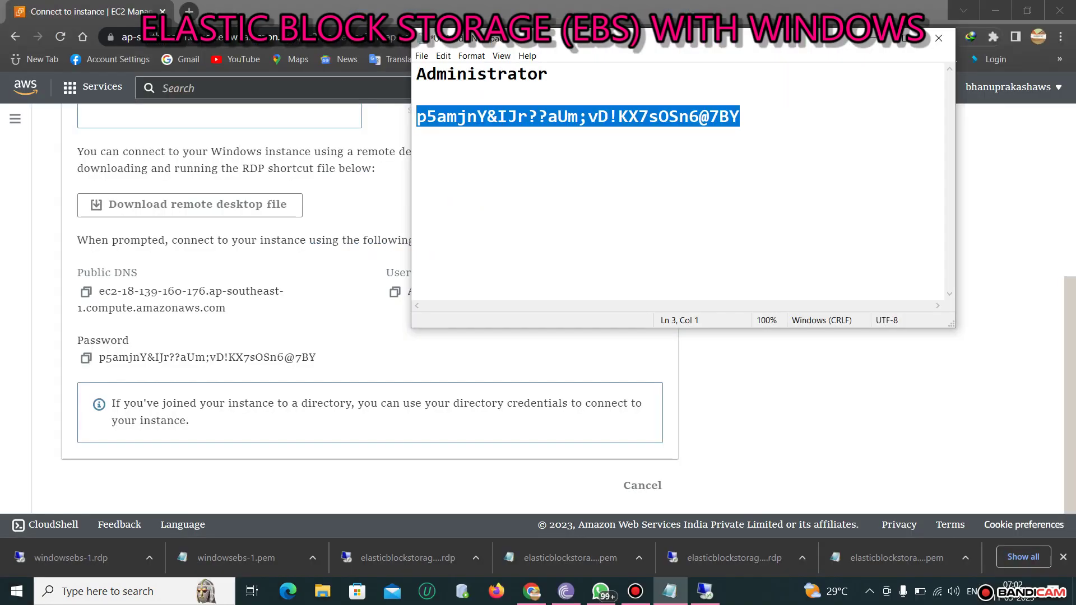
- Switch back to the EC2 console in the browser and check the availability zone of windowsebs-1 in the instances list
key(alt+Tab)
scroll(568, 310, up, 5)
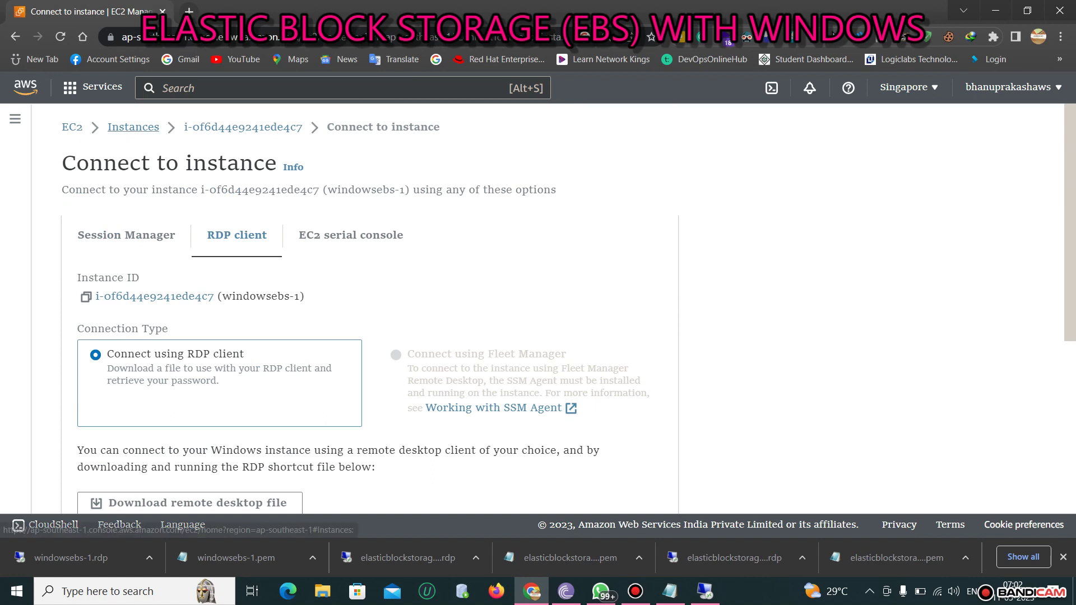
click(133, 126)
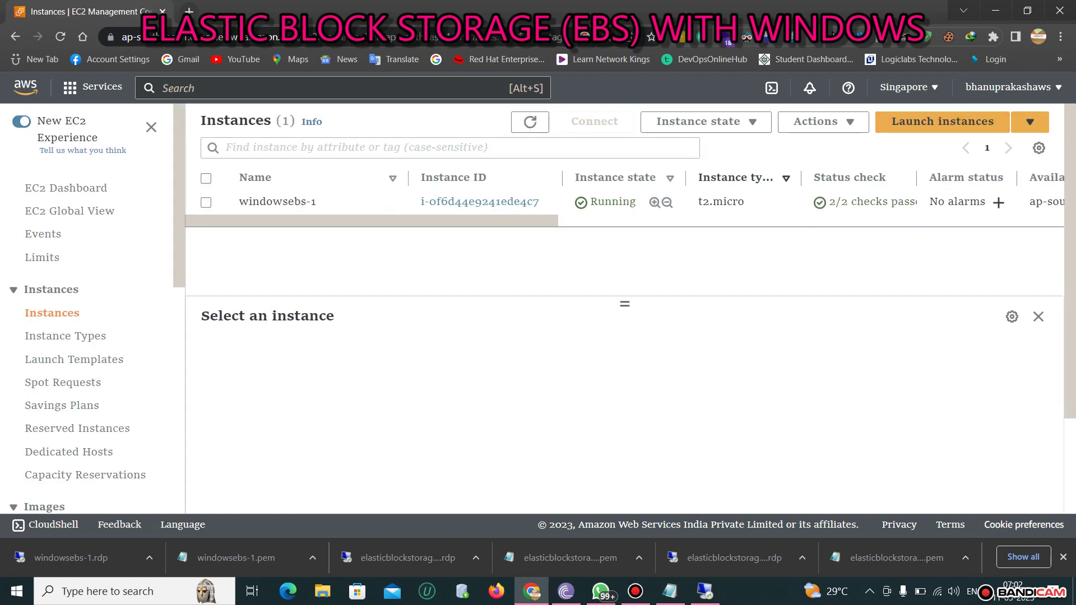
scroll(624, 198, right, 5)
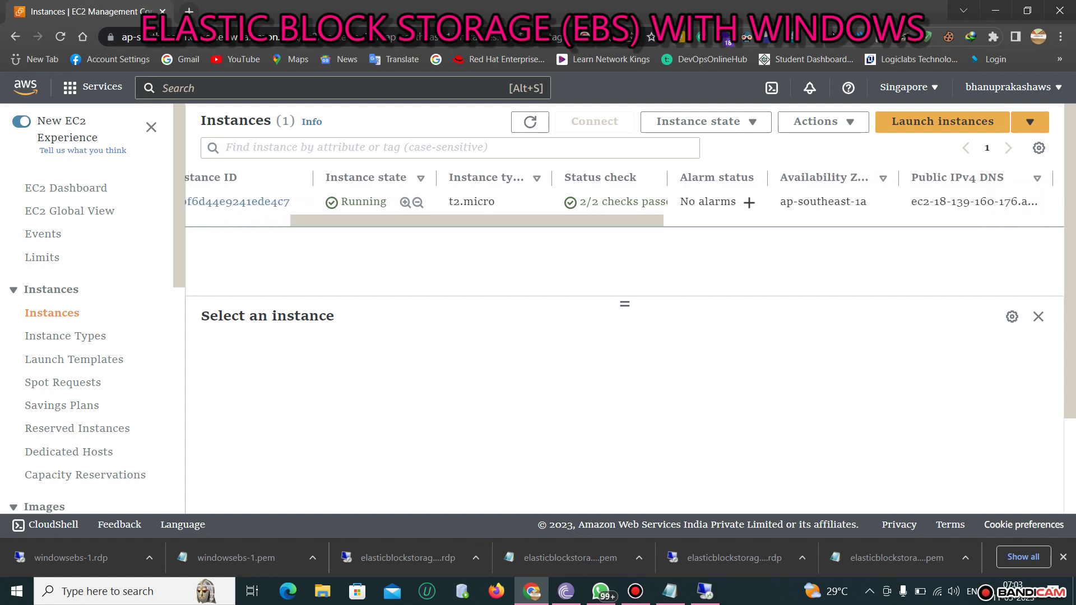
triple_click(823, 201)
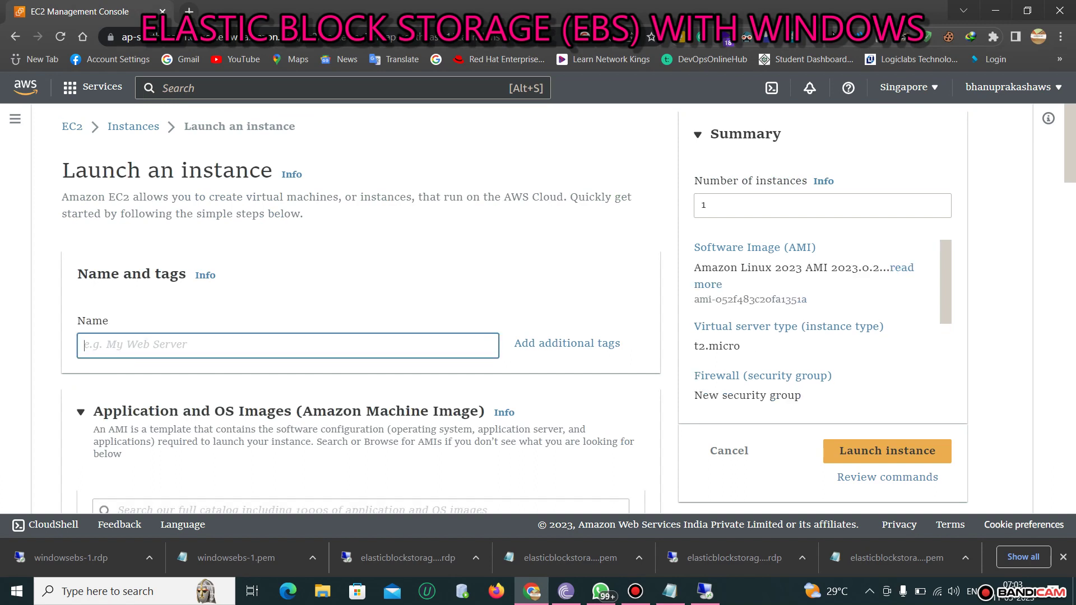
- Name the new instance windowseb2 and choose the Windows image Microsoft Windows Server 2022 Base
text(windowseb2)
key(ctrl+a)
key(ctrl+c)
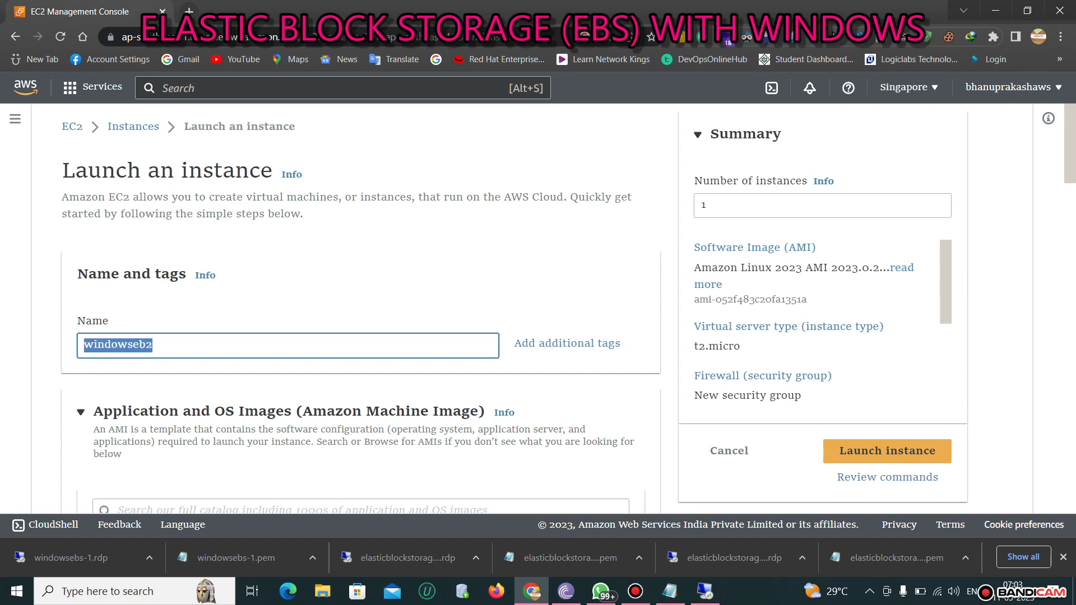
scroll(359, 308, down, 5)
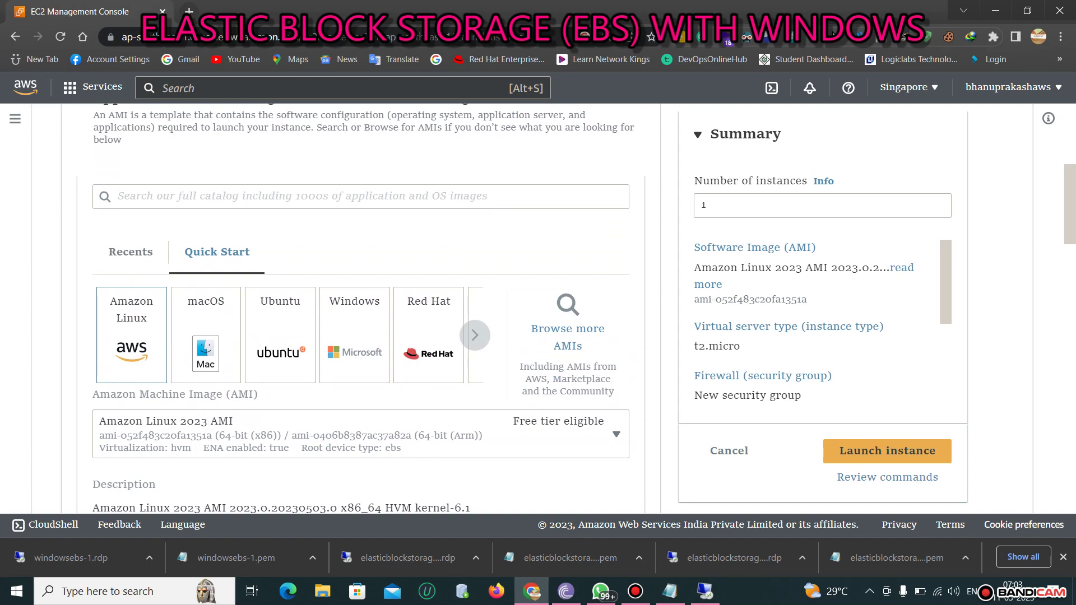
click(354, 335)
scroll(358, 308, down, 3)
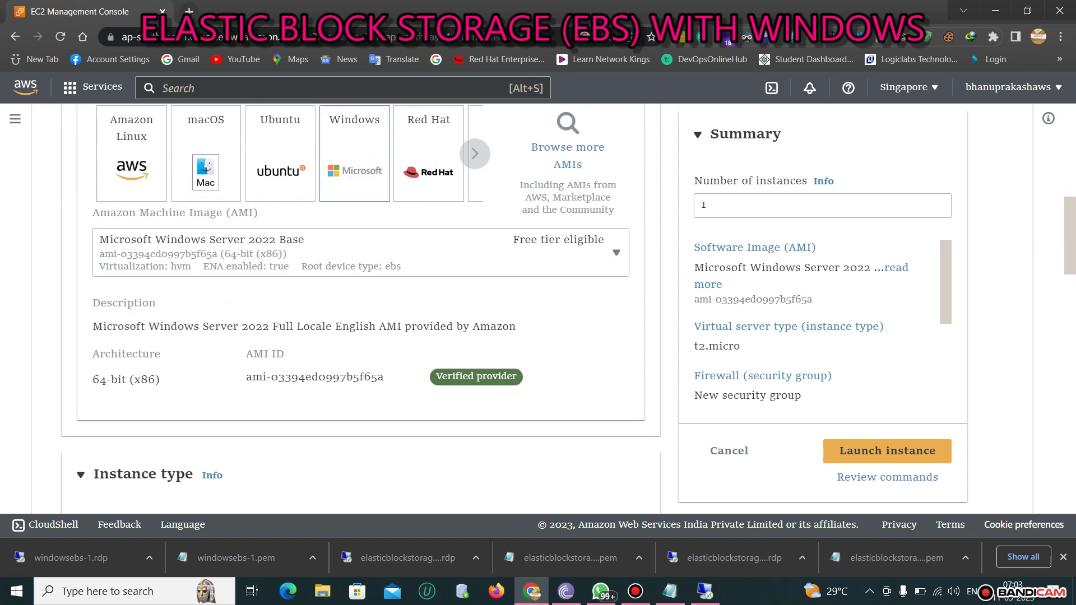
- Create a .pem key pair named windowseb2 for the instance and save its file in Downloads
scroll(359, 308, down, 5)
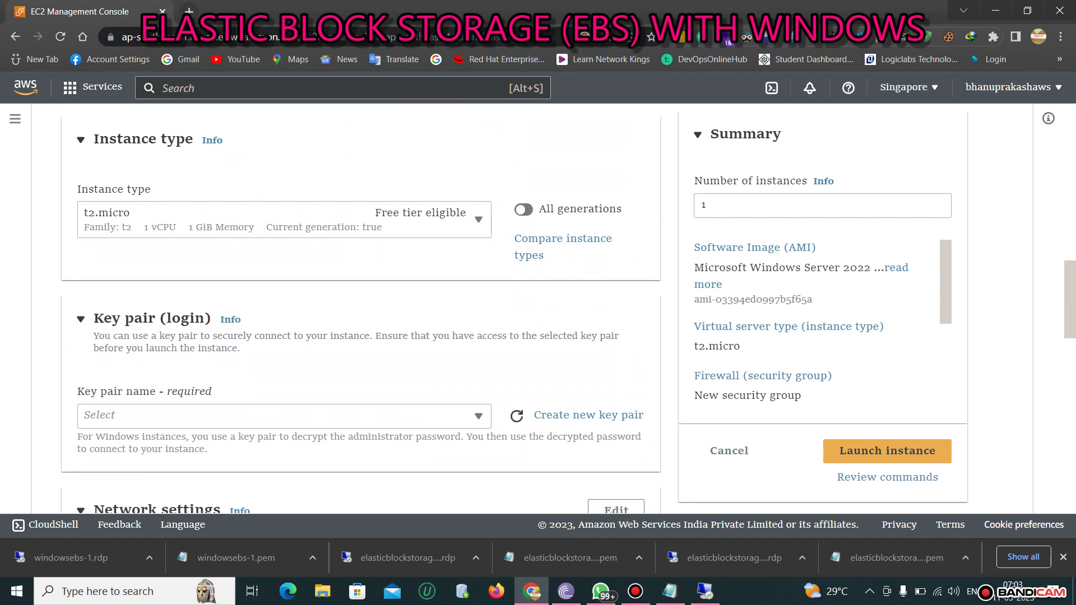
click(571, 415)
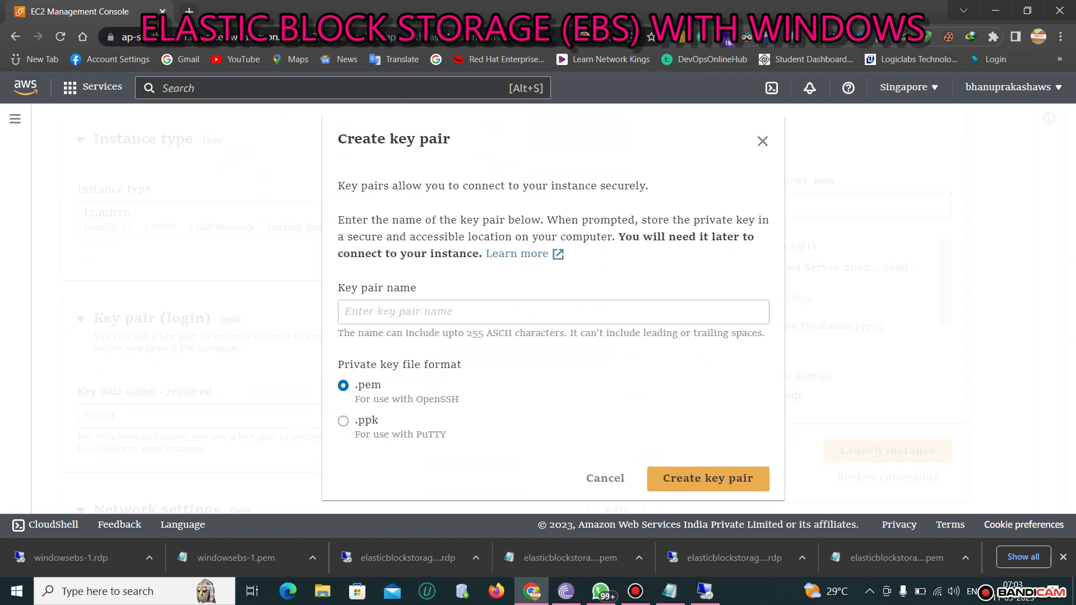
click(392, 312)
text(windowseb2)
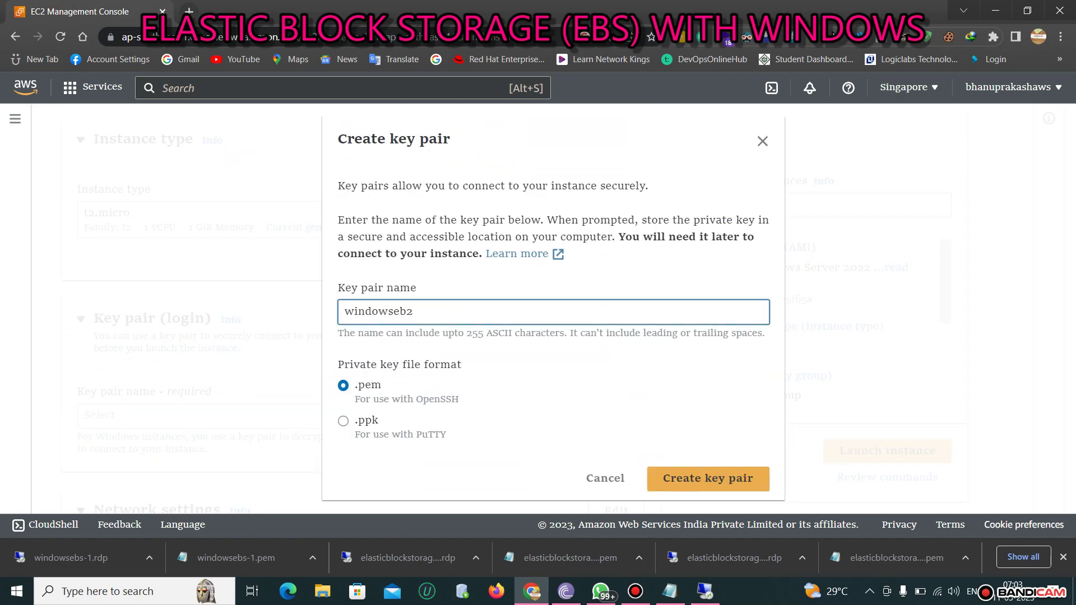
key(Return)
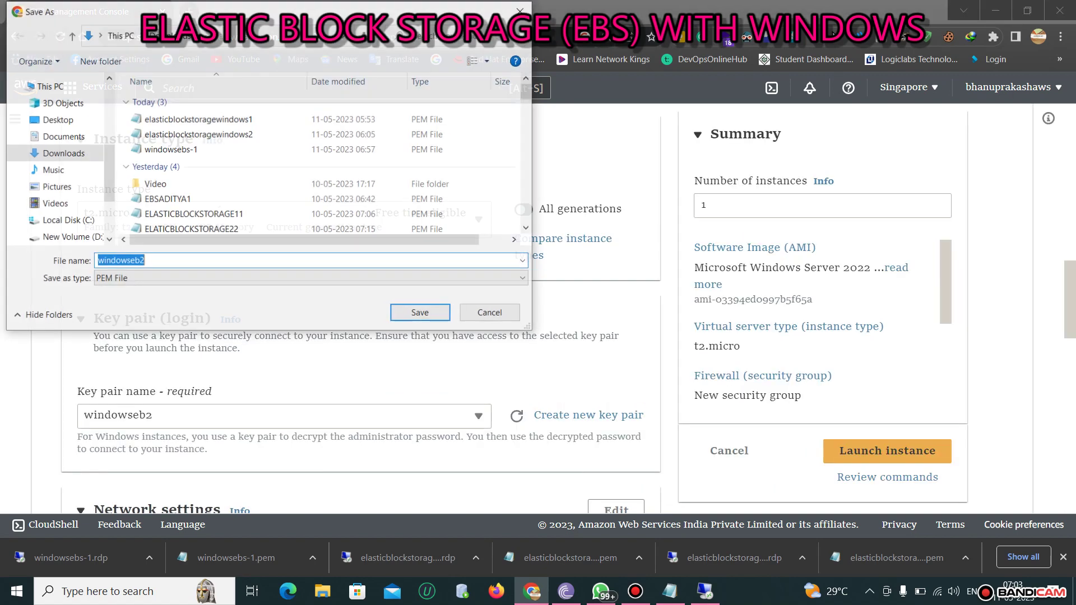
key(Return)
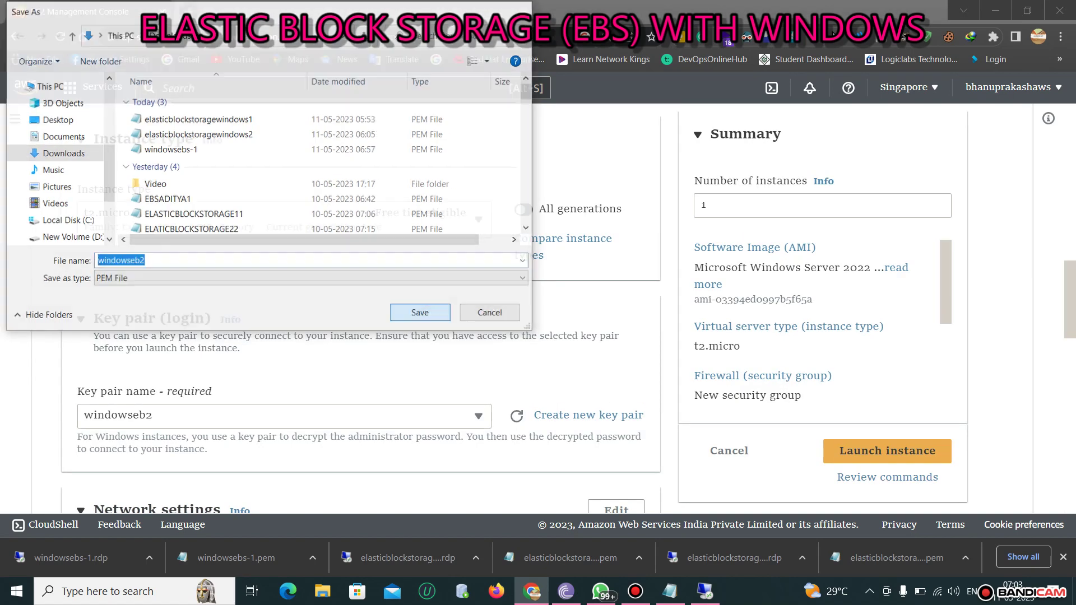
- Edit the network settings and set the subnet to the one in availability zone ap-southeast-1a
scroll(358, 308, down, 4)
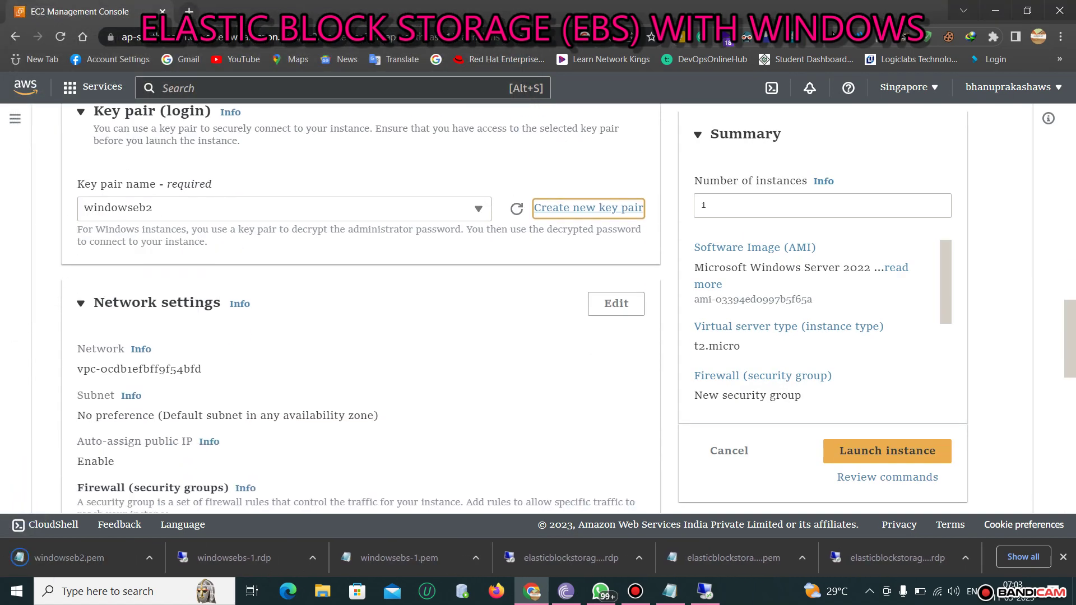
scroll(358, 308, down, 1)
scroll(358, 309, down, 2)
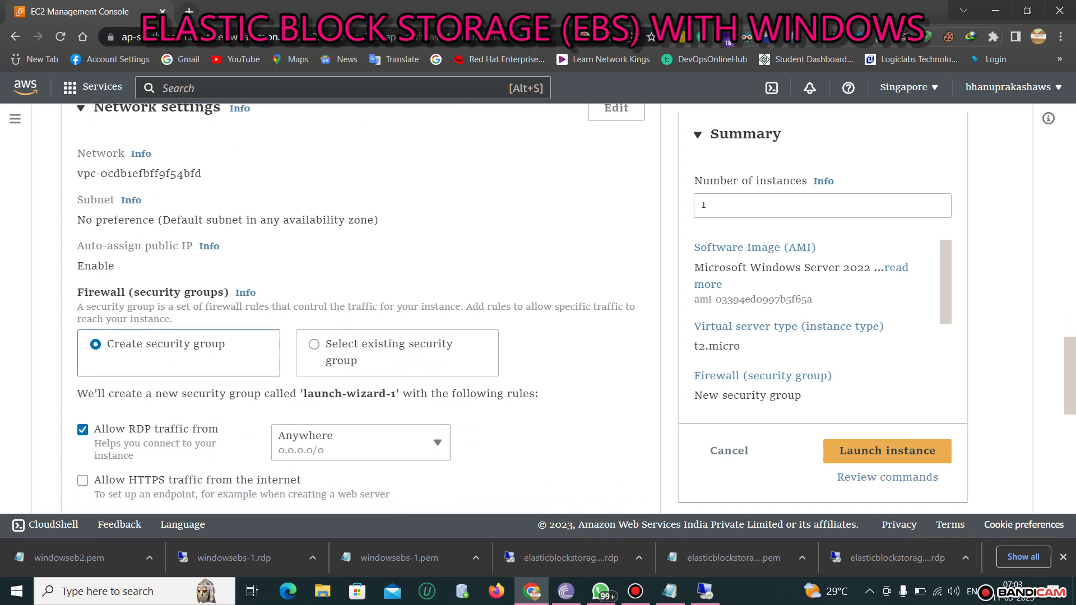
scroll(359, 308, up, 2)
click(616, 206)
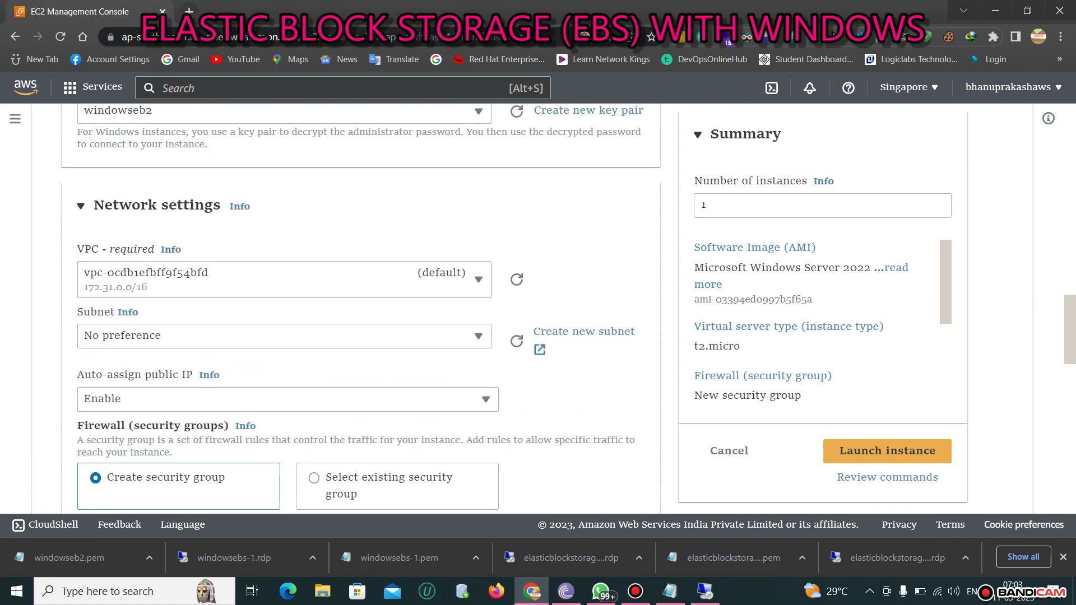
click(280, 336)
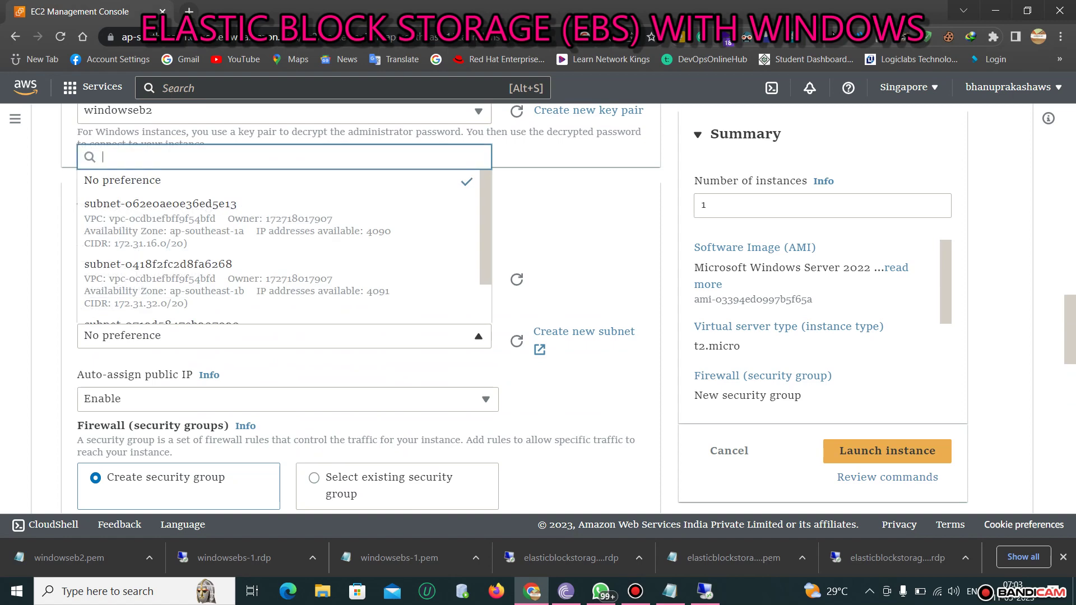
click(168, 216)
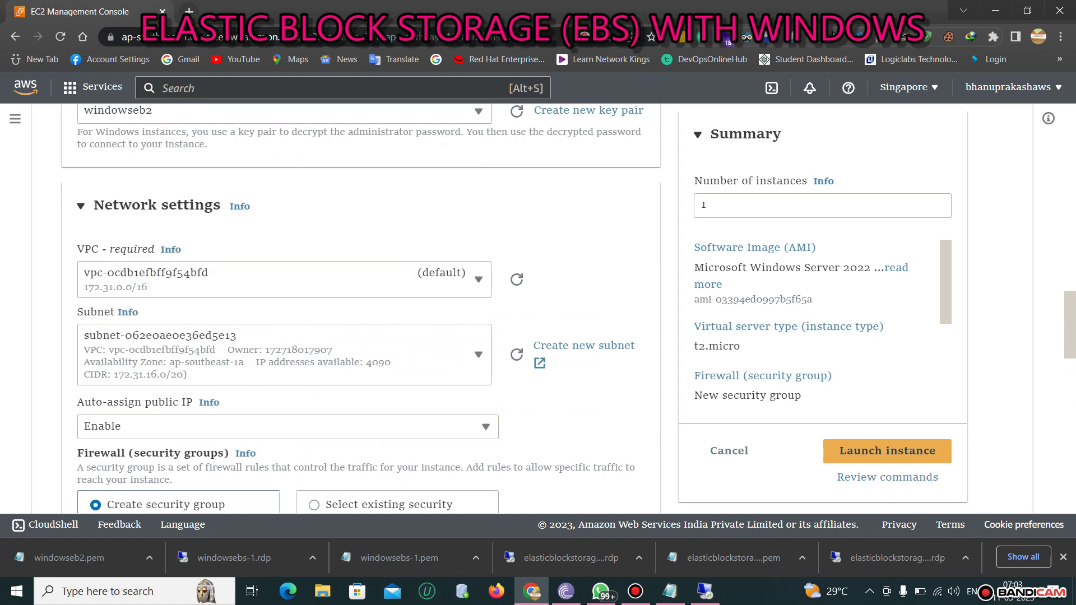
- Replace both the new security group's name and its description with windowseb2
scroll(359, 308, down, 3)
scroll(281, 308, down, 3)
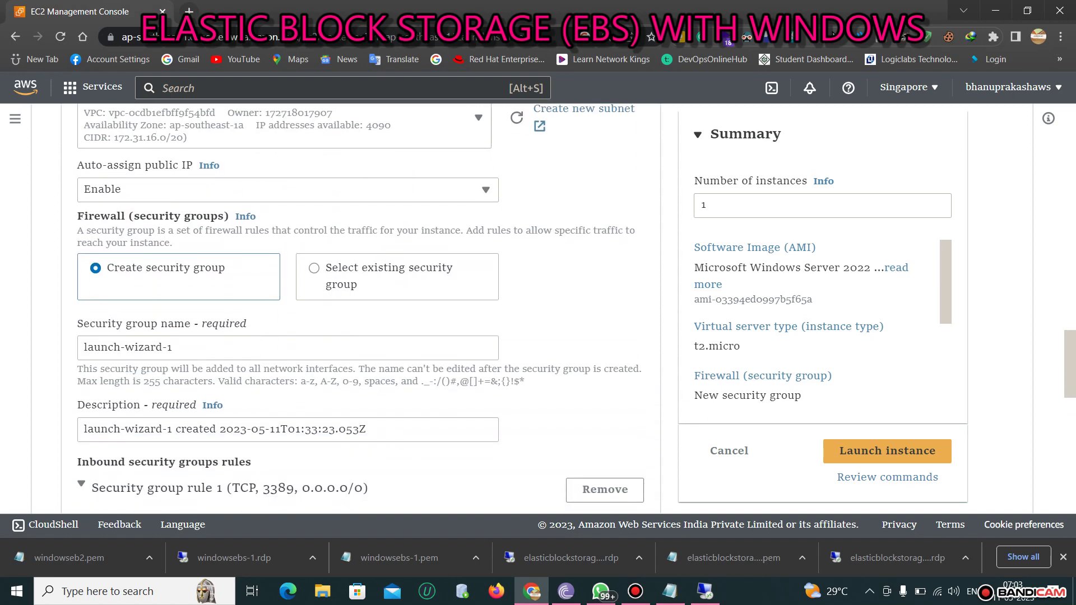
double_click(169, 261)
key(ctrl+a)
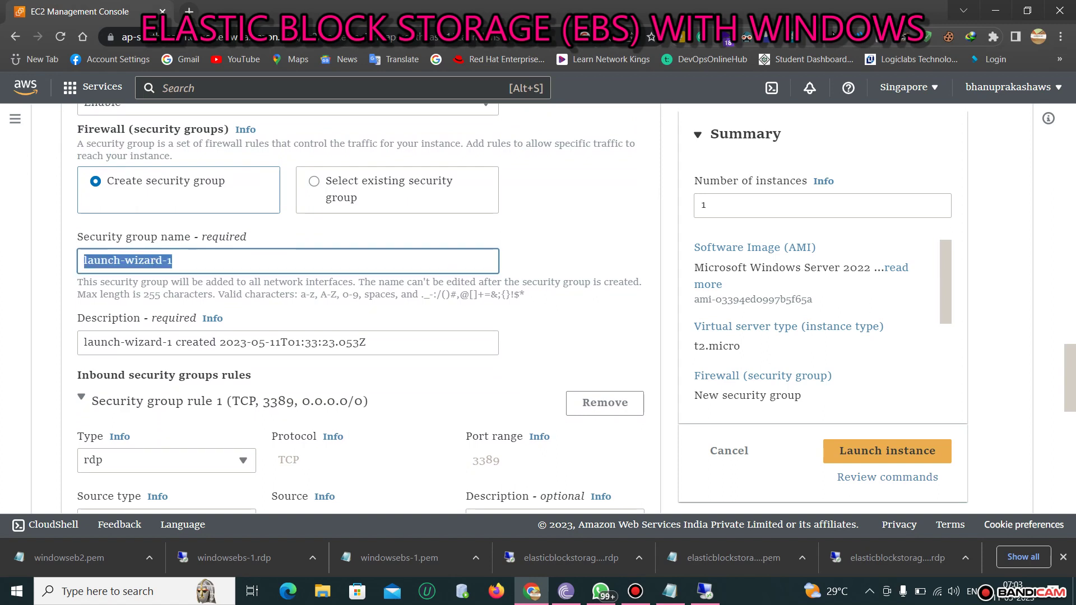
key(ctrl+v)
double_click(348, 343)
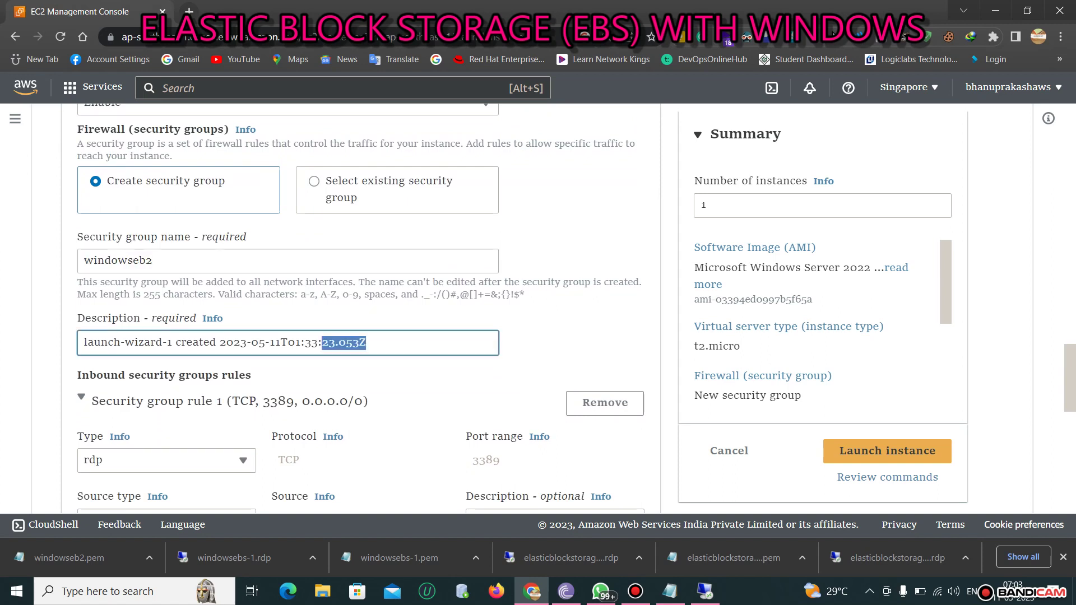
key(ctrl+a)
key(ctrl+v)
- Launch the windowseb2 instance with the default 30 GiB gp2 root volume and return to the instances list
scroll(280, 308, down, 2)
scroll(359, 308, down, 7)
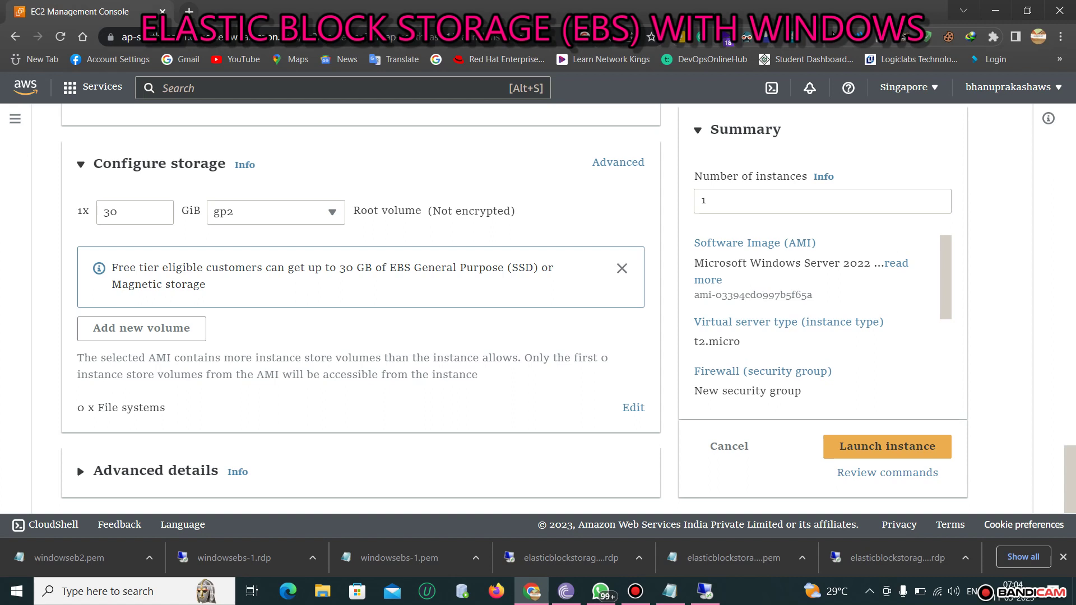
click(887, 446)
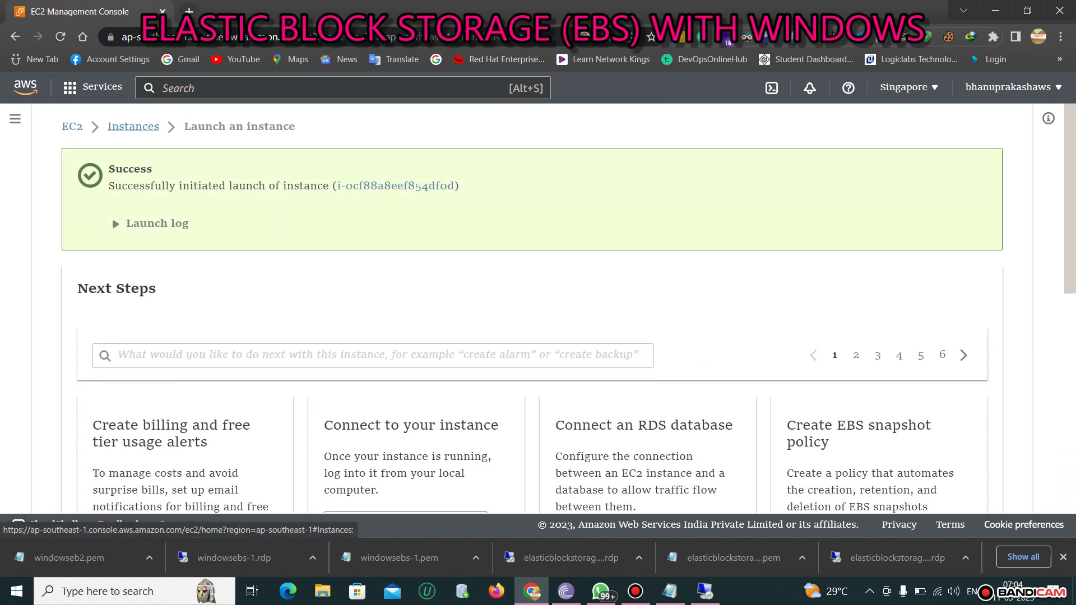
click(133, 127)
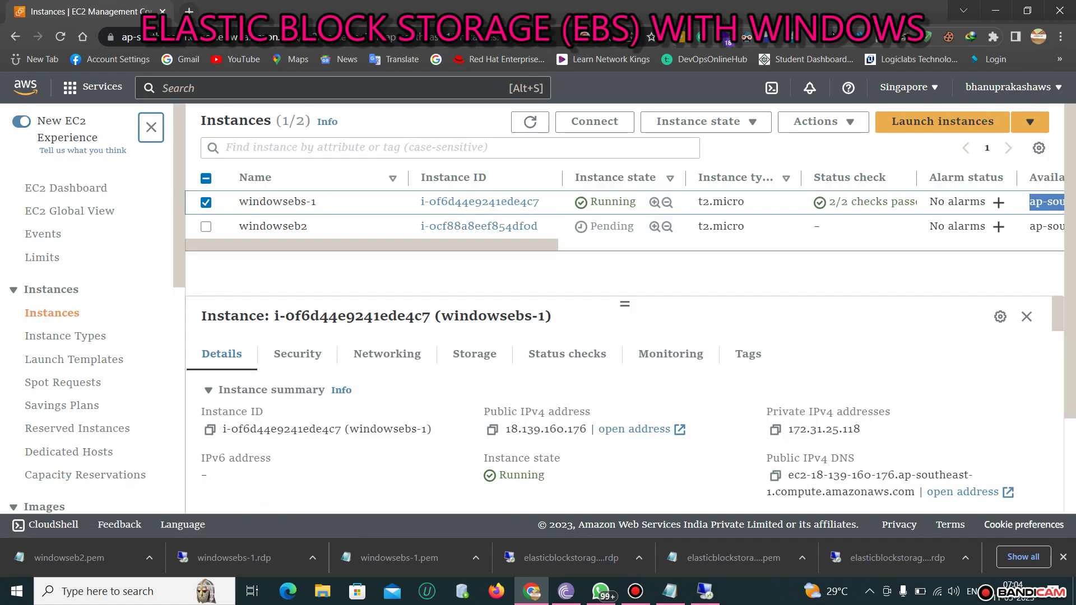
- Switch to the windowsebs-1 Remote Desktop session and bring the offline 8 GB disk online in Server Manager
drag(590, 226, 634, 226)
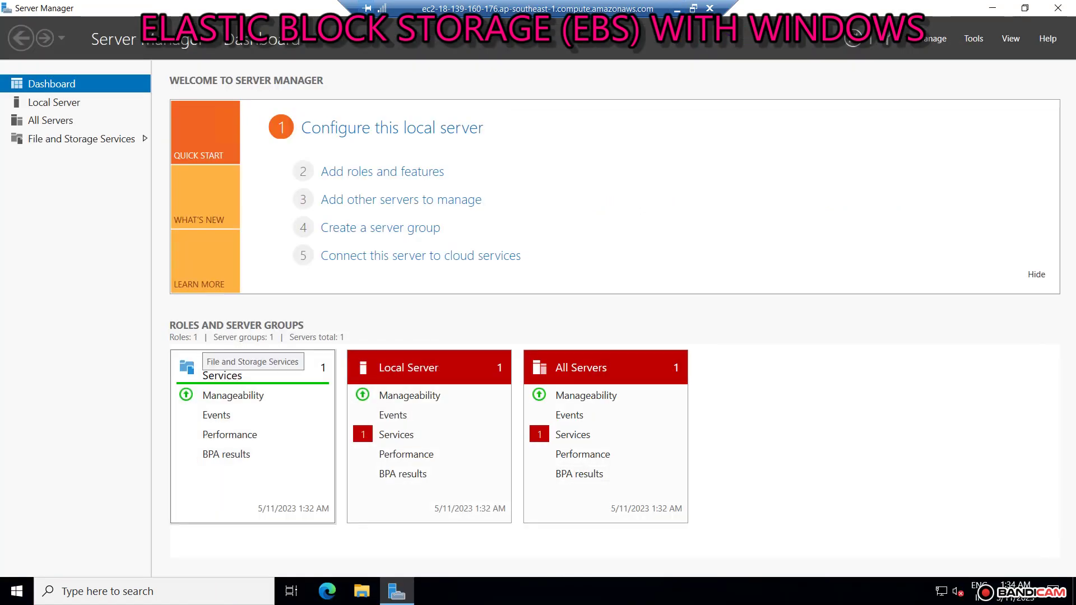
click(224, 369)
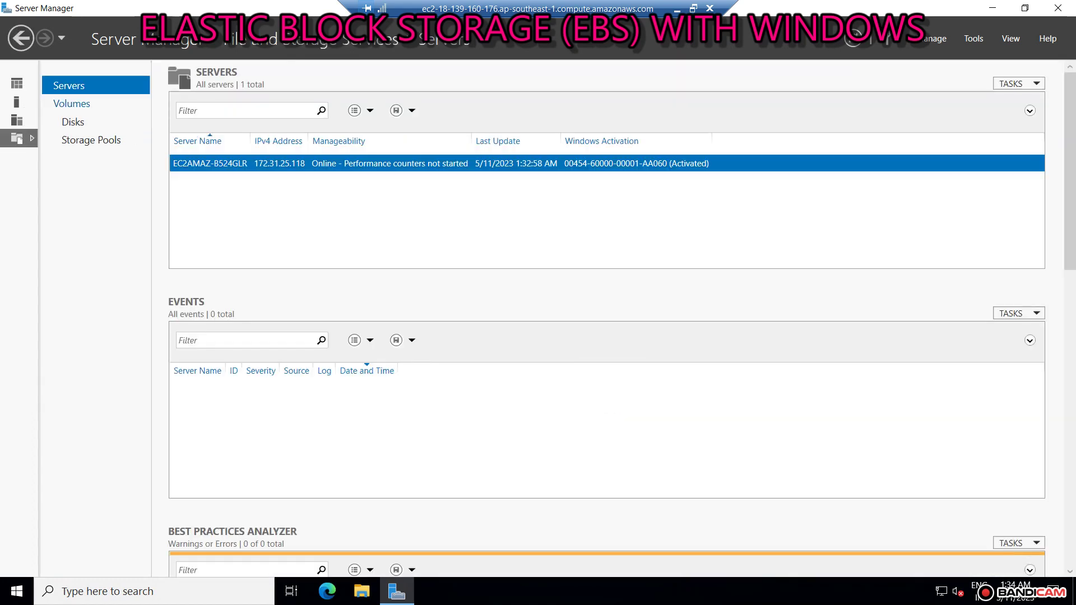
click(73, 121)
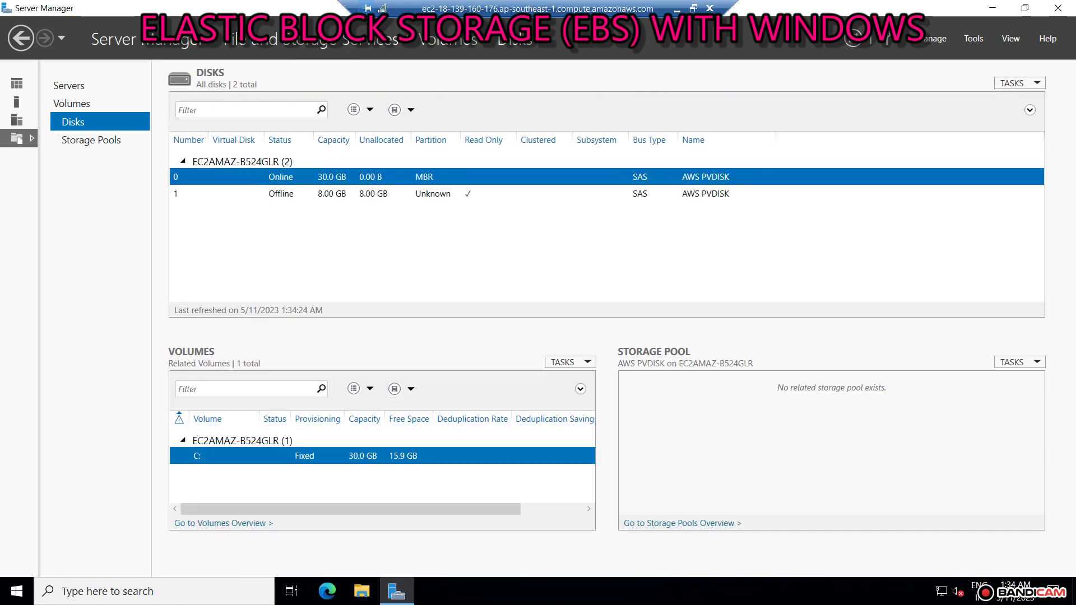
click(280, 193)
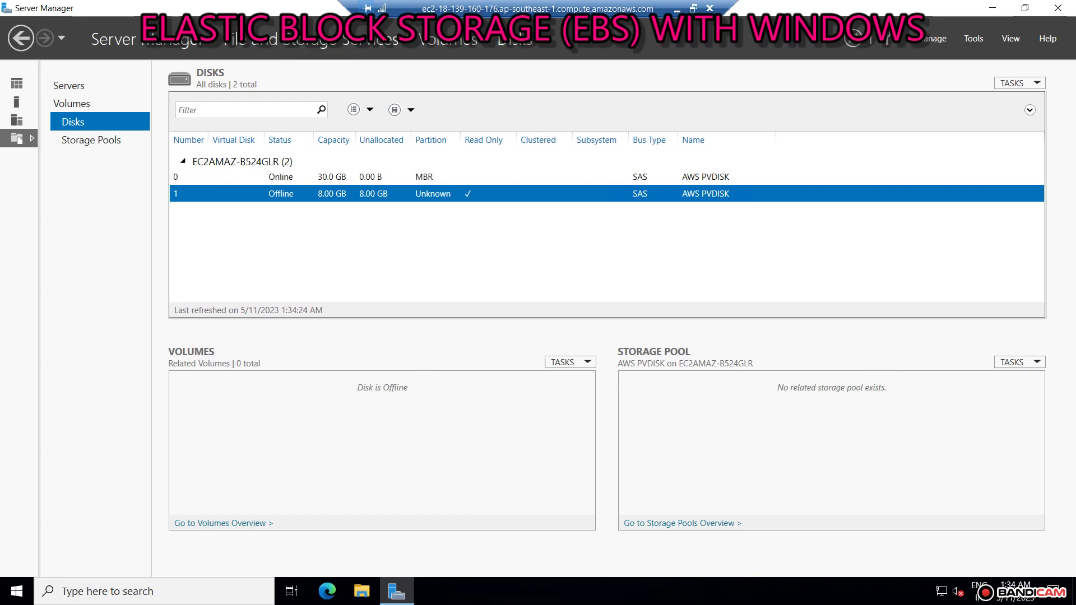
right_click(334, 194)
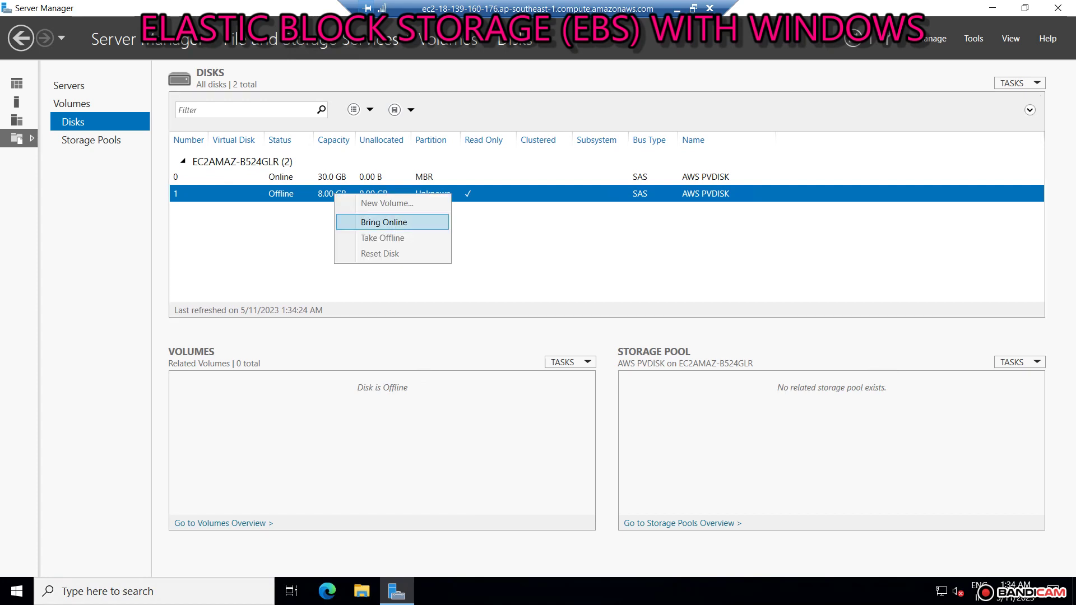
click(384, 221)
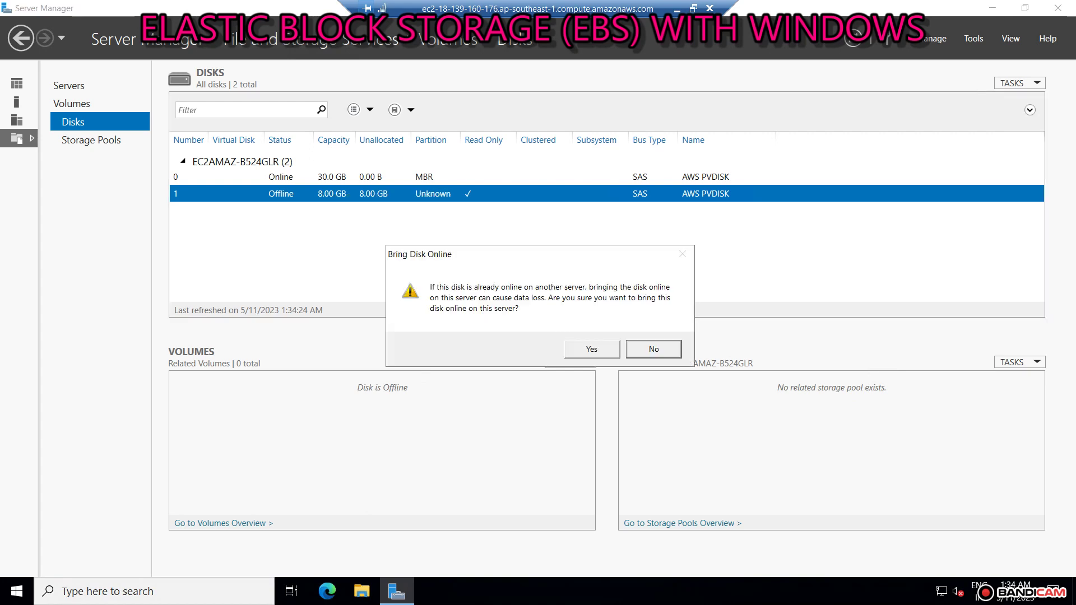
click(591, 348)
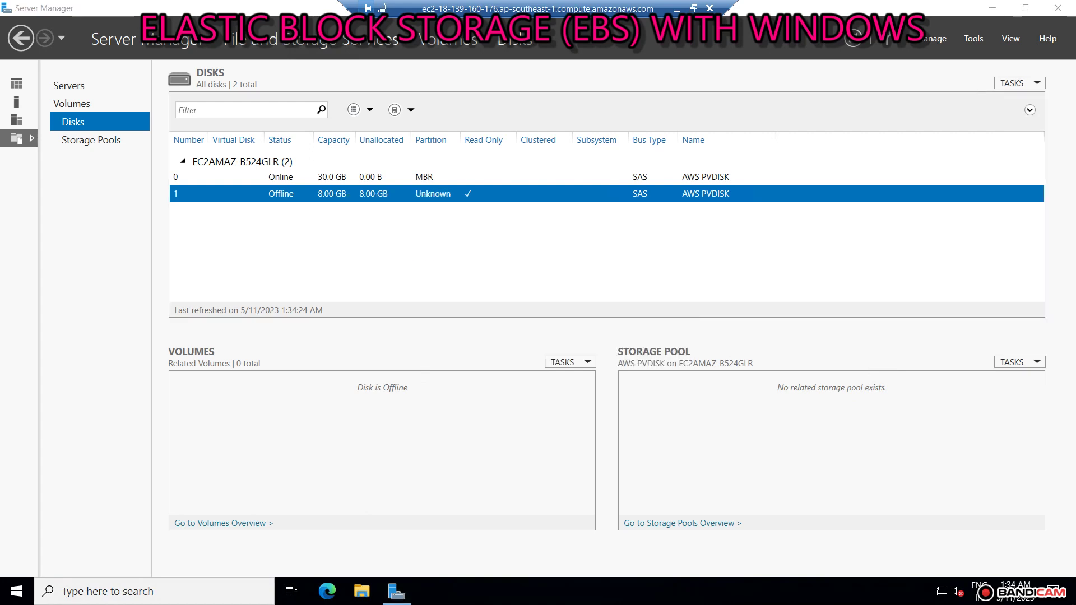
- Initialize the 8 GB disk as a GPT disk, accepting that its data is erased
right_click(366, 193)
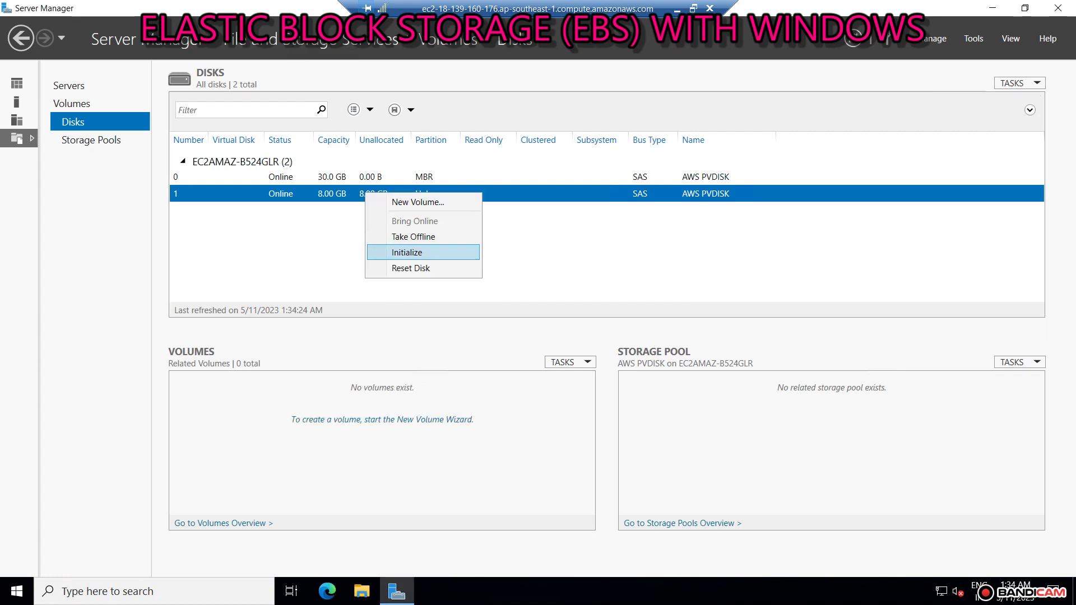
click(406, 252)
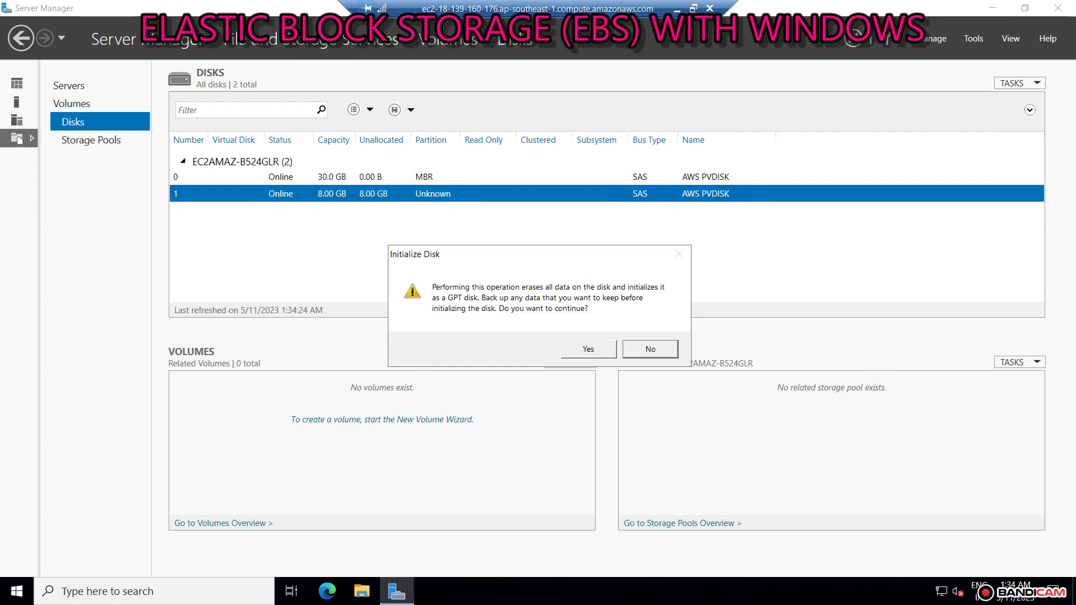
click(588, 349)
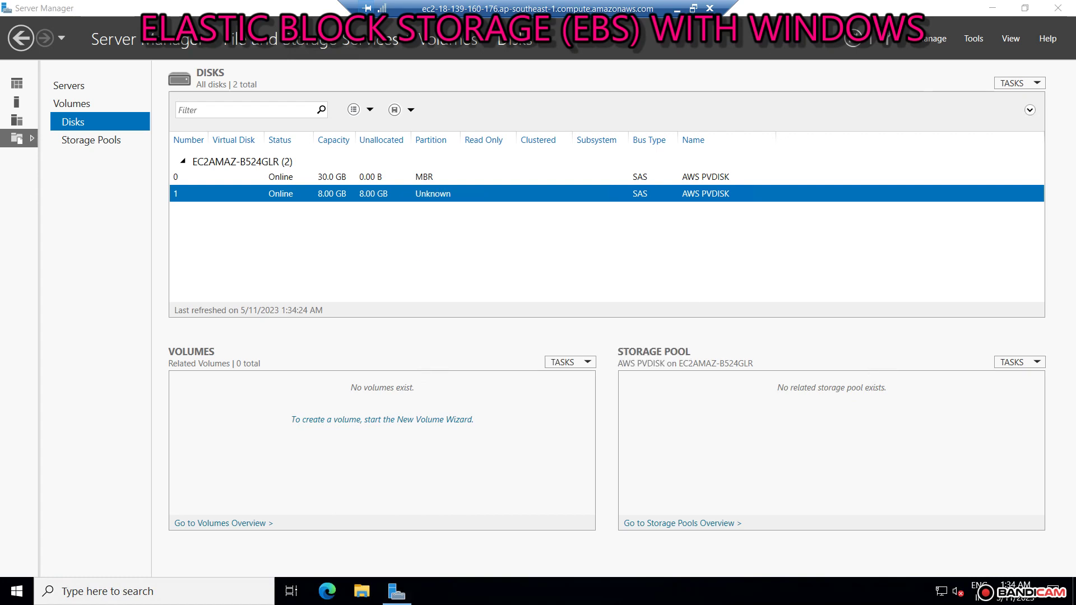
- Create a 7.98 GB NTFS volume labelled New Volume on Disk 1, assigned to drive letter D
right_click(350, 194)
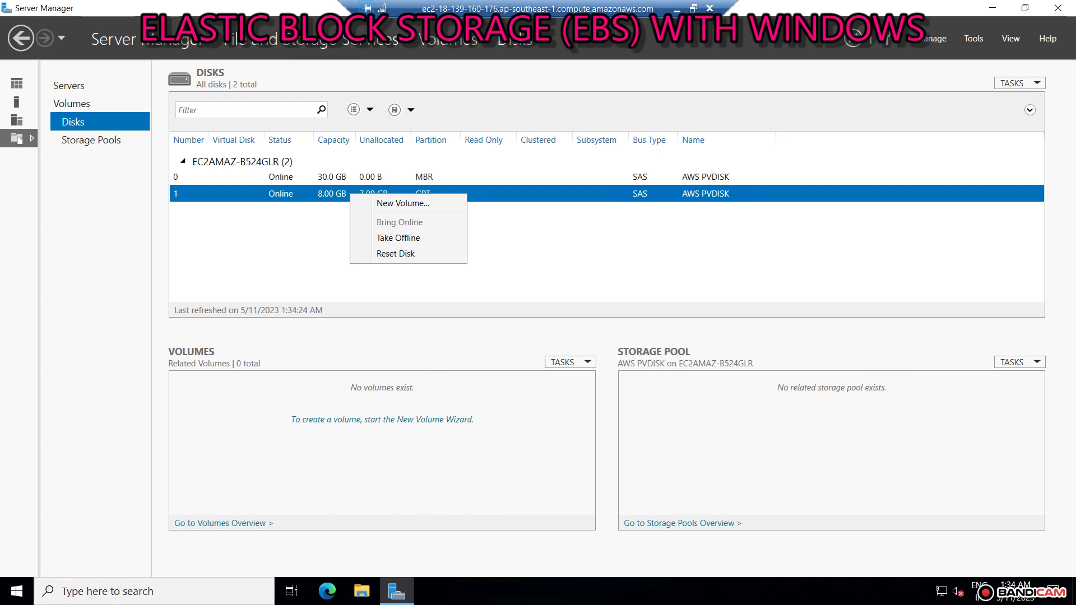
key(Return)
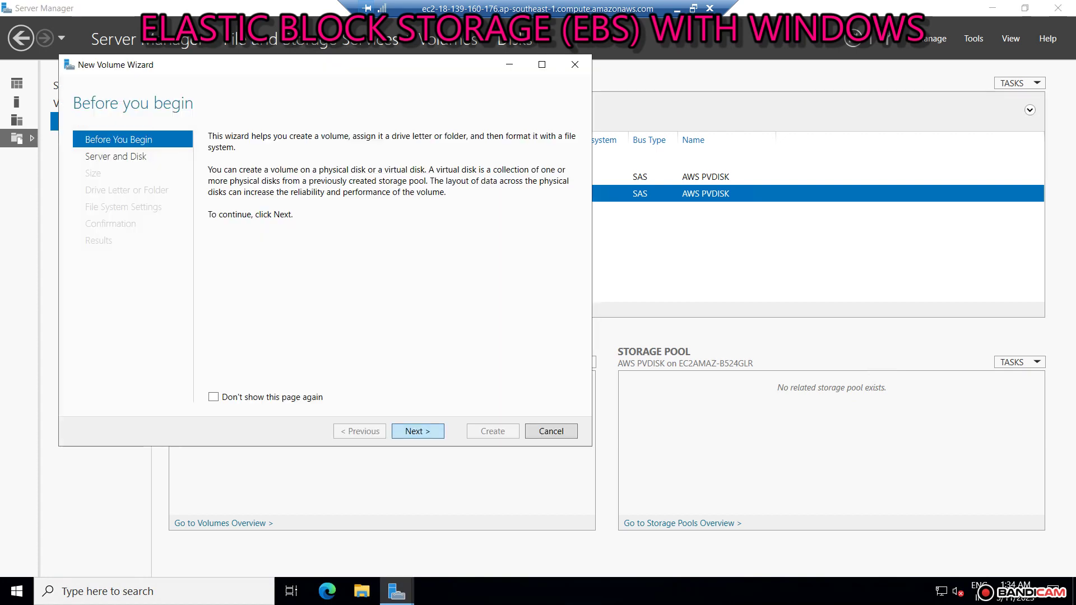
key(Return)
key(Return)
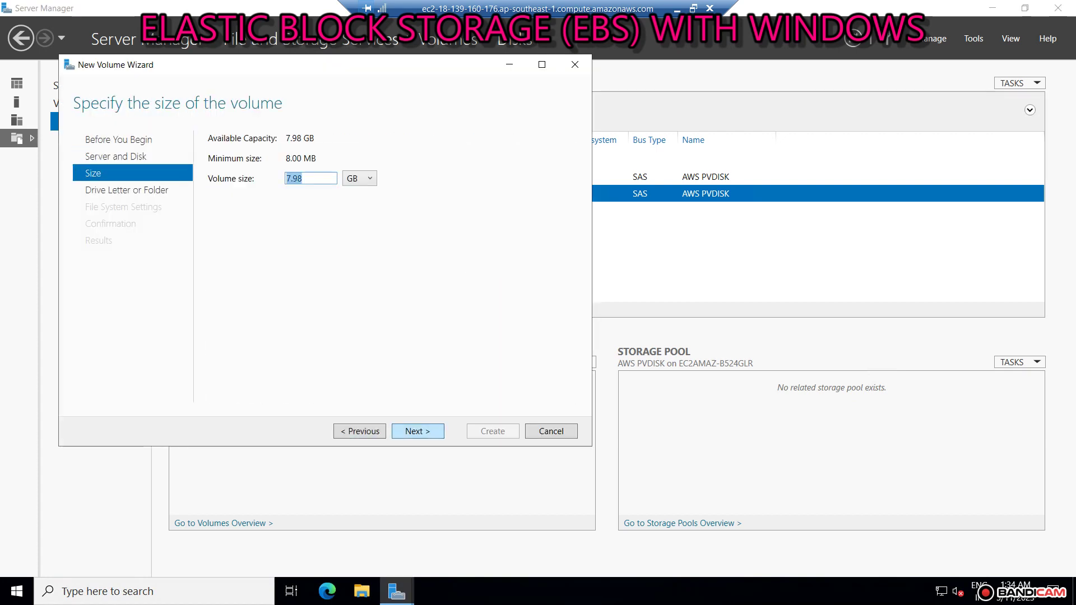
key(Return)
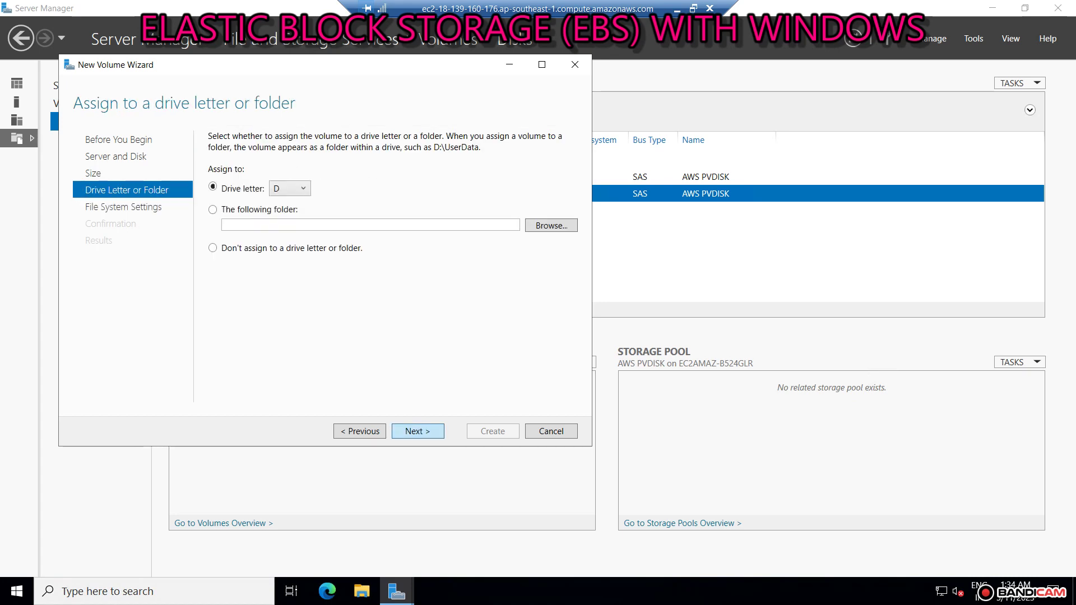
key(Return)
key(Return)
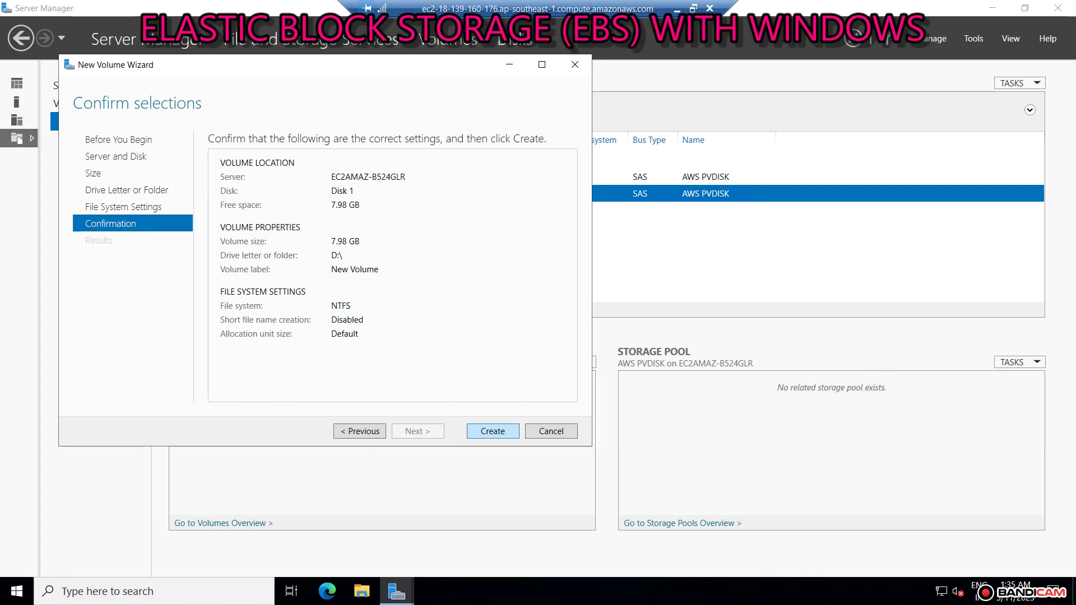
click(492, 431)
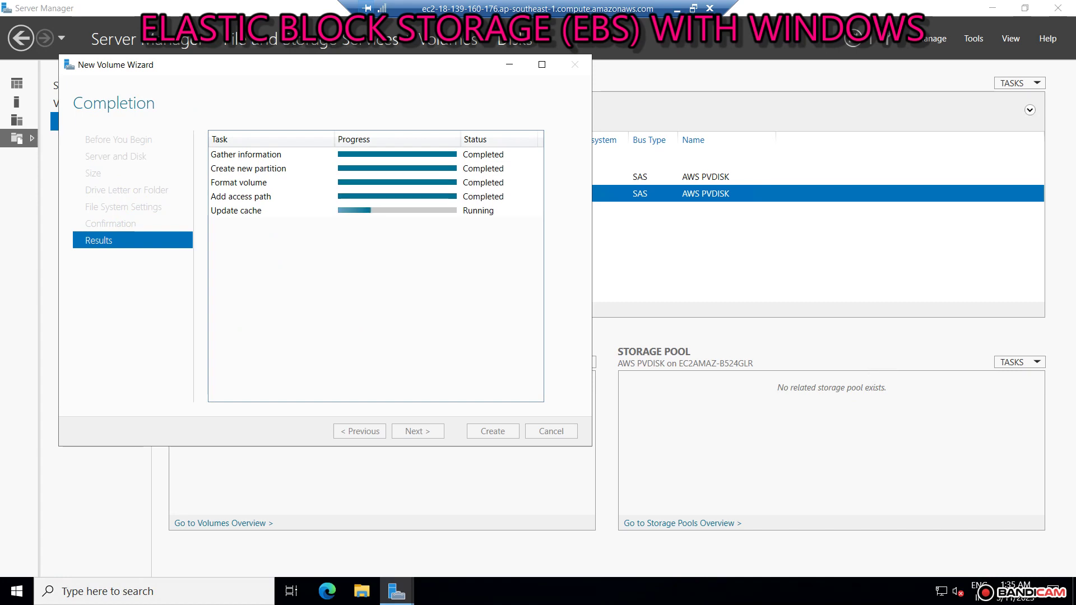
click(493, 431)
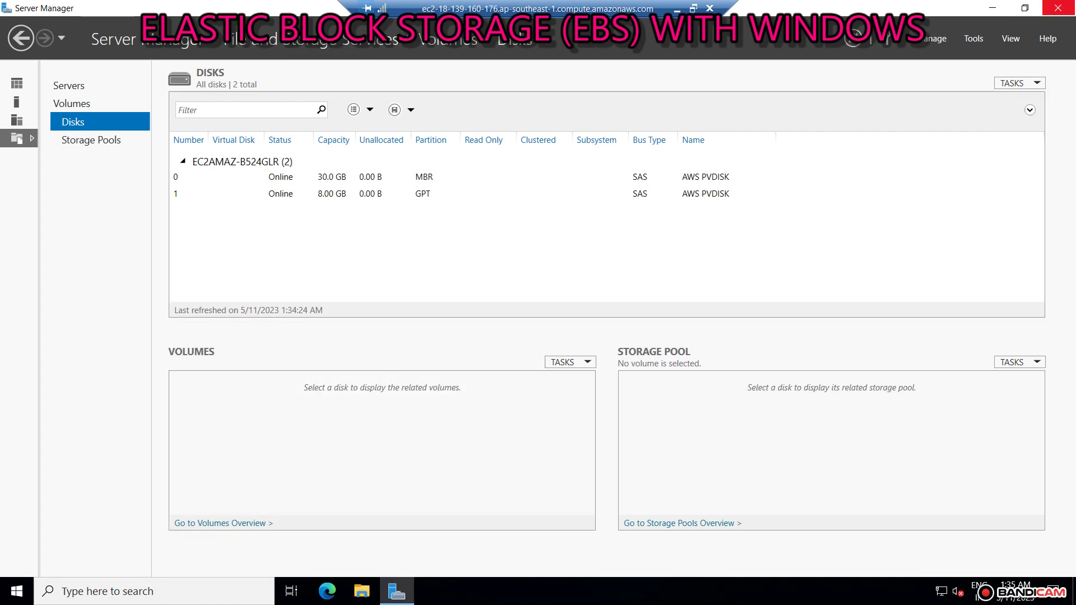
- Close Server Manager and open the New Volume (D:) drive in File Explorer
click(1057, 8)
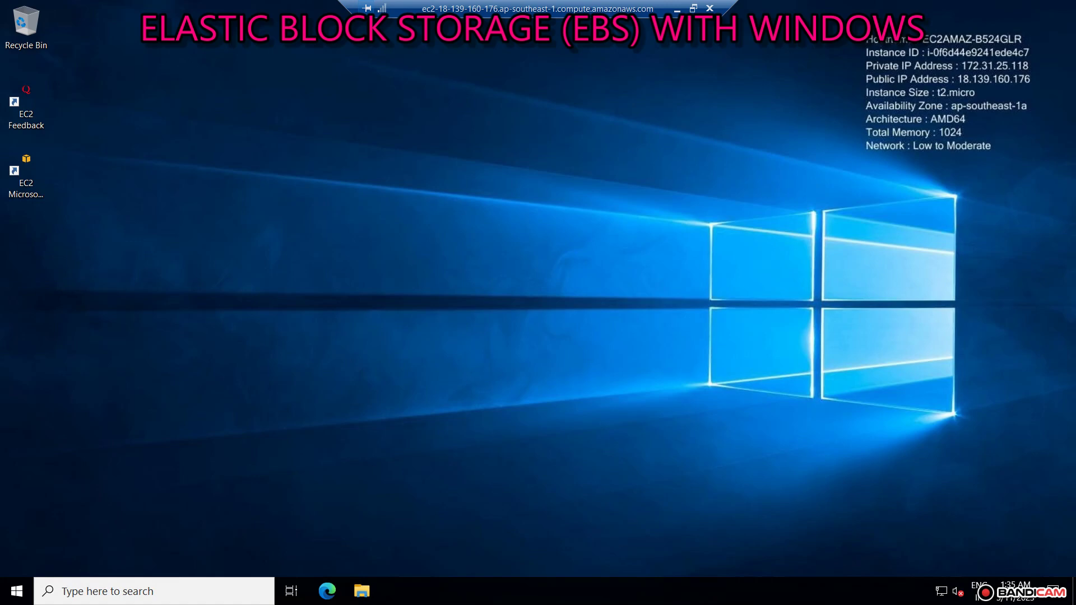
key(super+e)
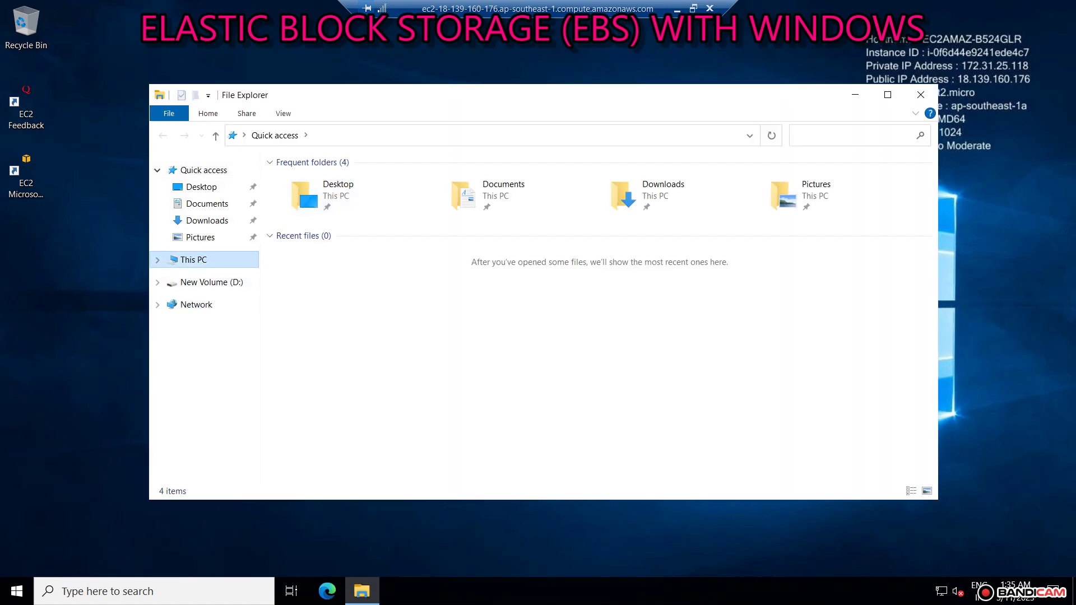
click(194, 259)
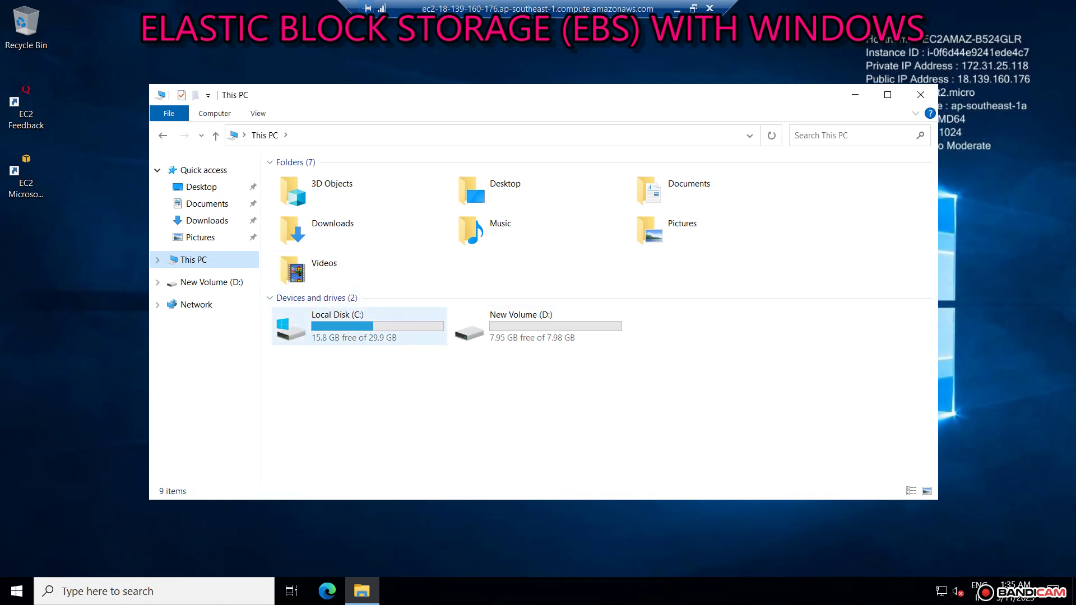
mouse_move(571, 328)
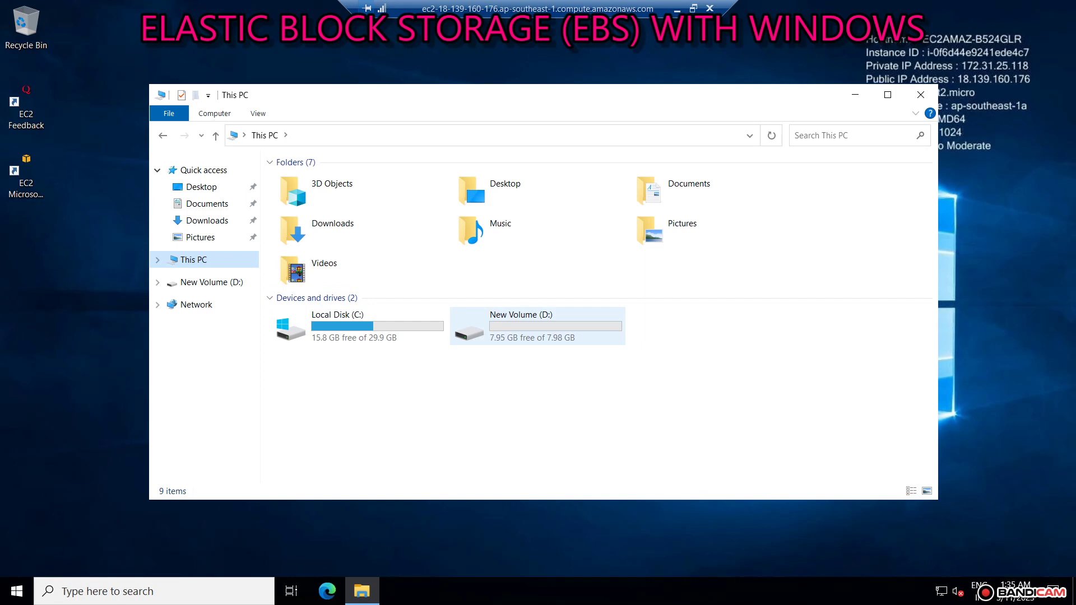
click(504, 325)
key(Return)
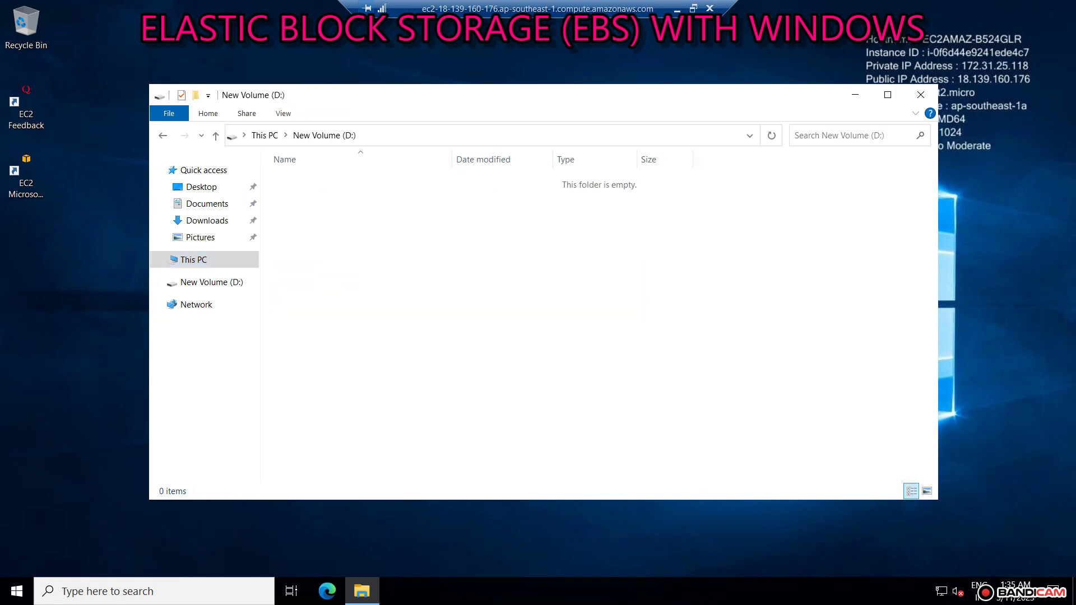
- Create a folder on the D: drive, naming it with the person's first name followed by aws
right_click(364, 231)
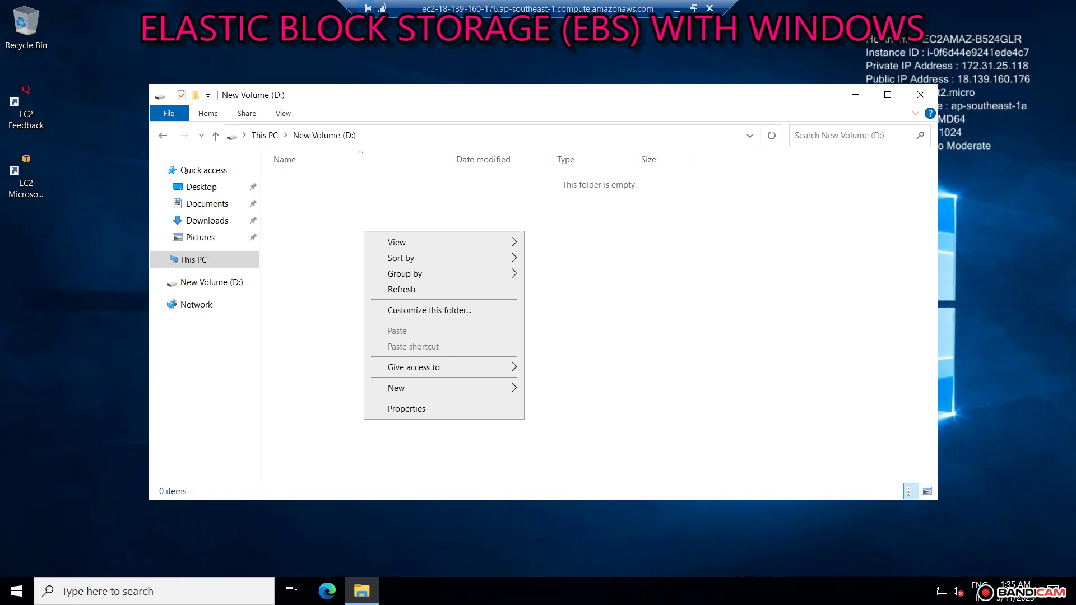
mouse_move(396, 388)
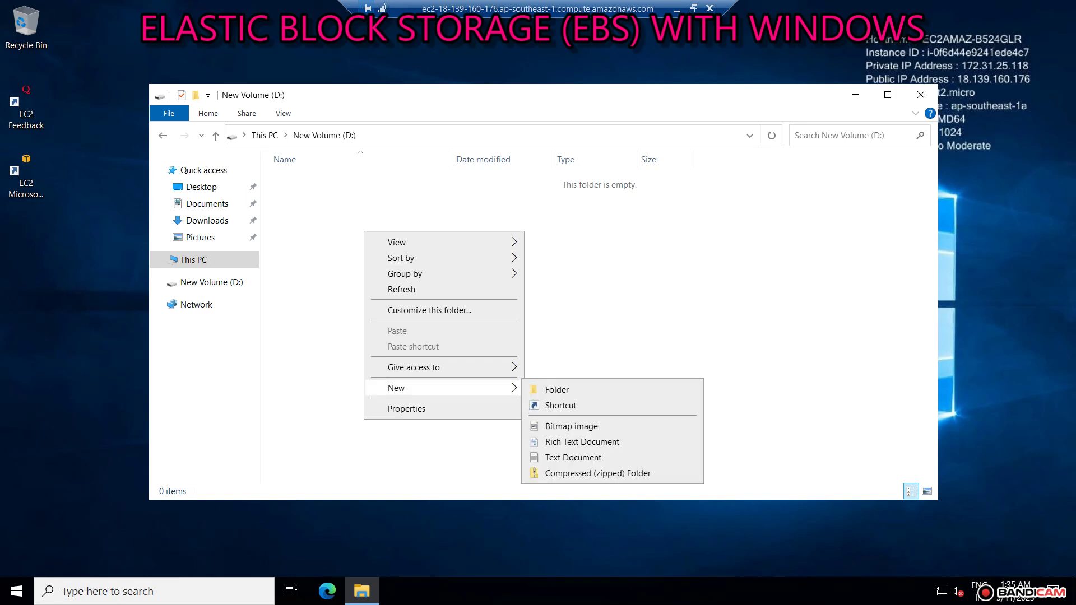
click(556, 390)
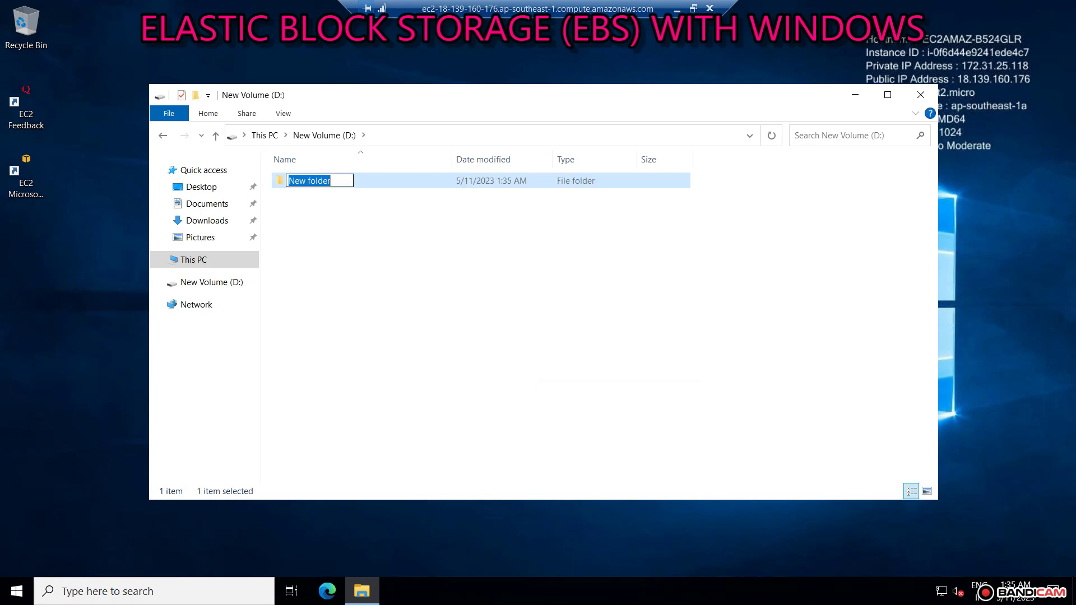
text(Aditya)
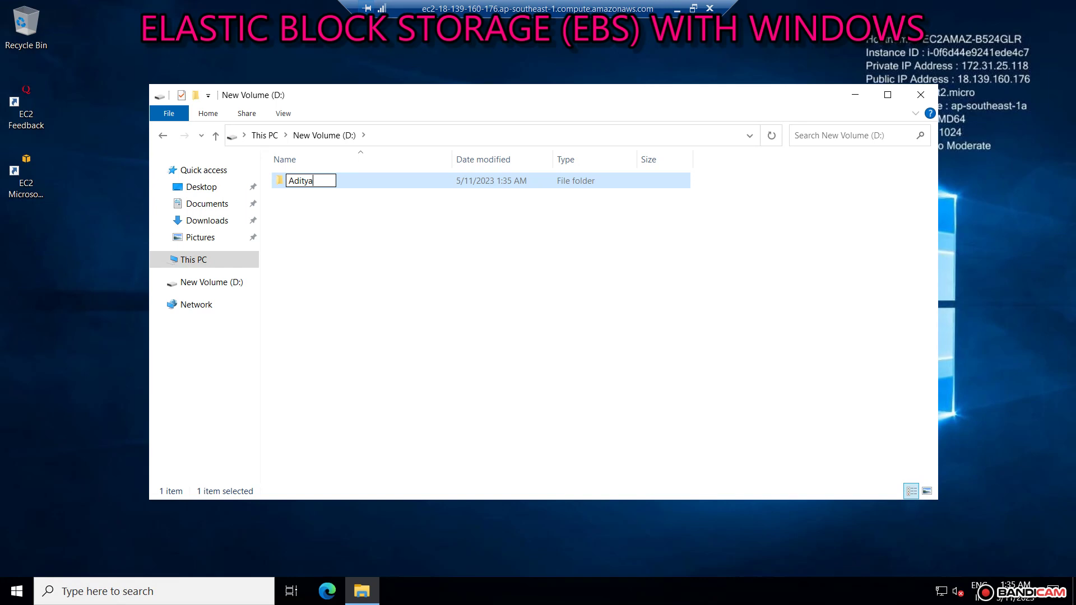
text( aws)
key(Return)
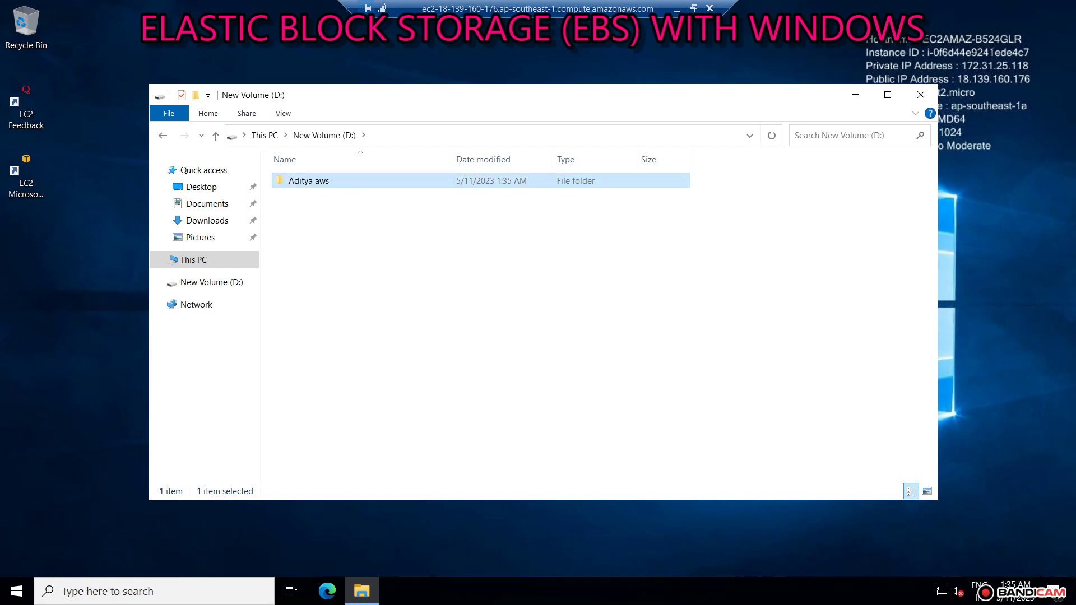
- Open the new folder and create a text document named aws inside it
key(Return)
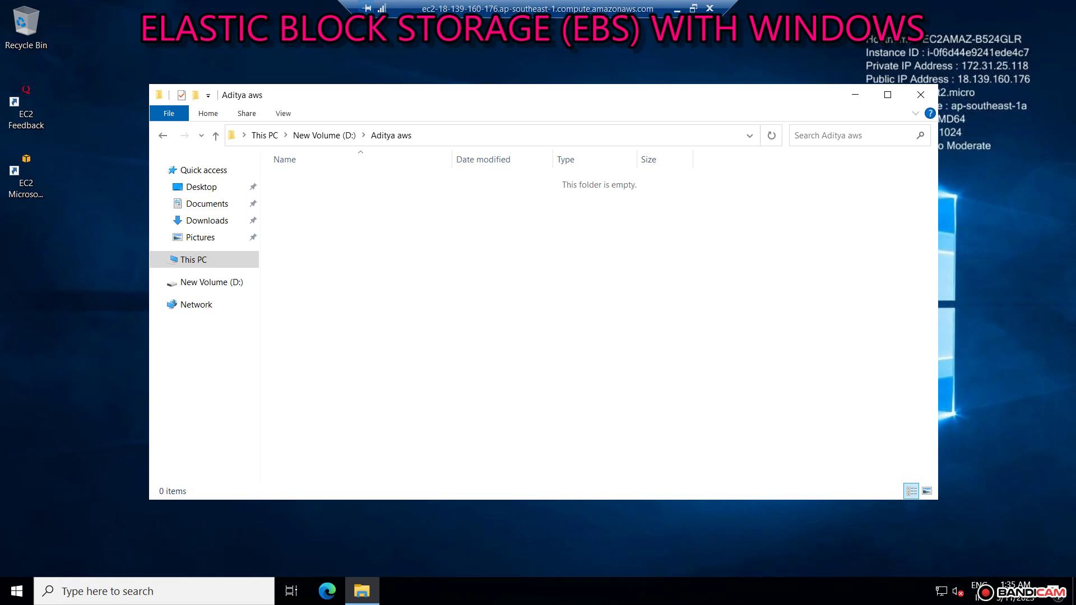
right_click(420, 220)
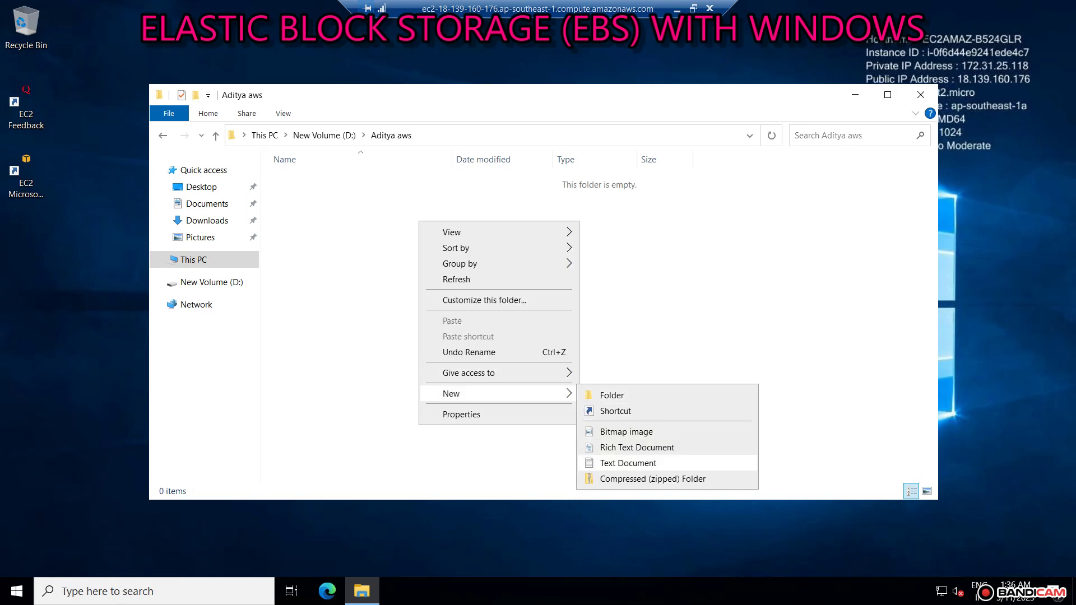
click(627, 463)
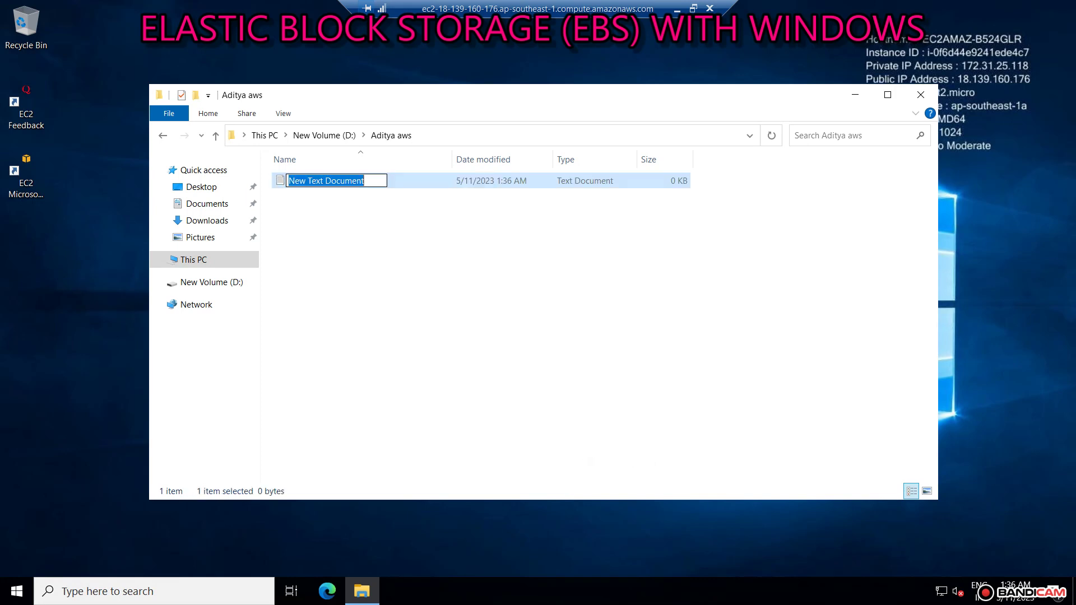
text(aws)
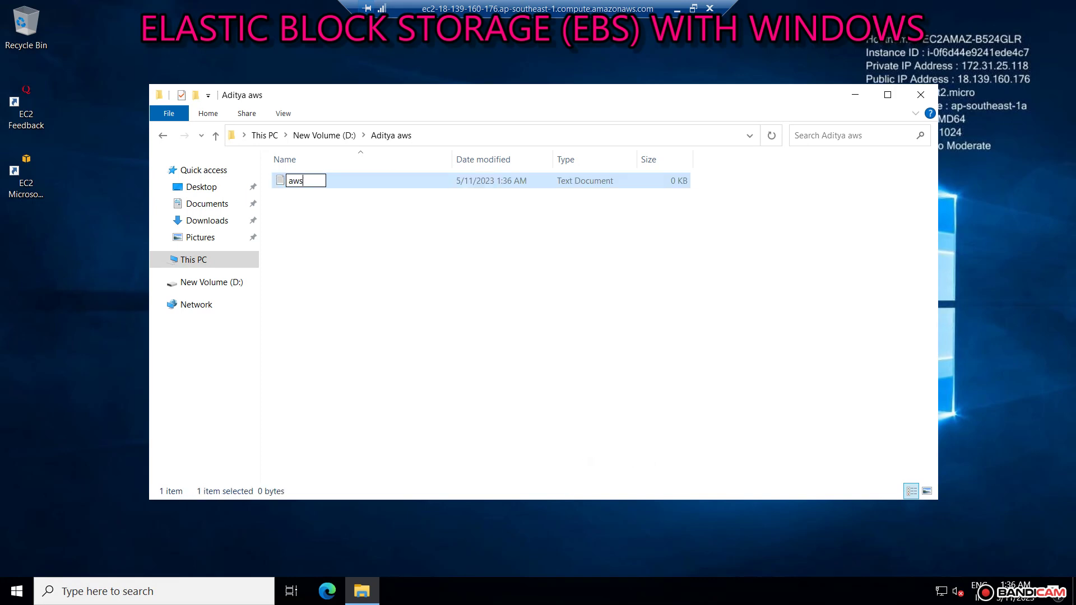
key(Return)
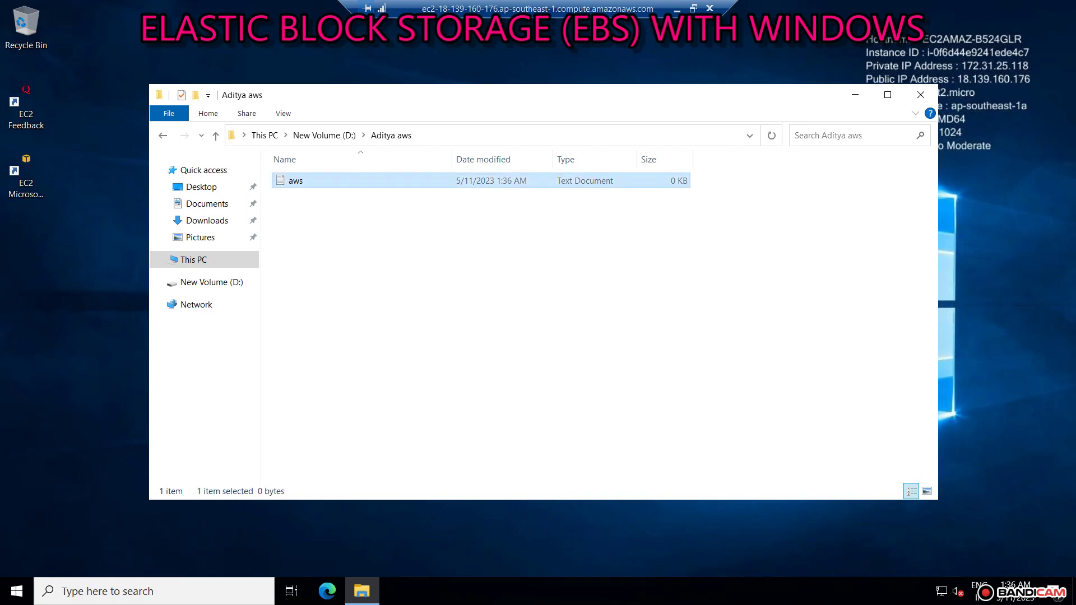
- Open the aws text document and zoom its text to 290%
key(Return)
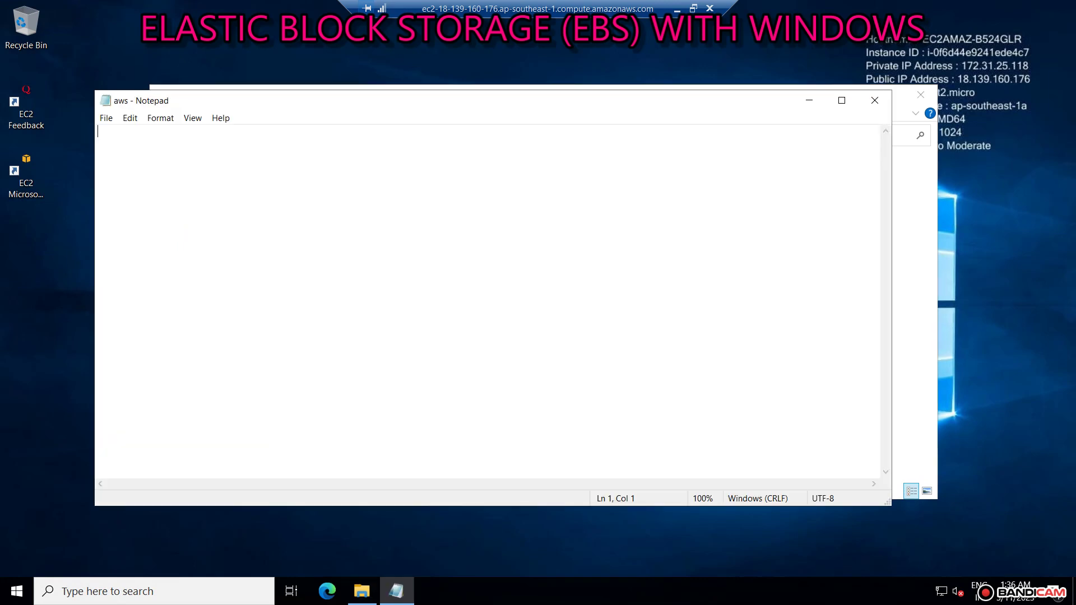
key(ctrl+plus)
key(ctrl+plus)
key(ctrl+plus)
key(ctrl+plus)
key(ctrl+plus)
key(ctrl+plus)
key(ctrl+plus)
key(ctrl+plus)
key(ctrl+plus)
key(ctrl+plus)
key(ctrl+plus)
key(ctrl+plus)
key(ctrl+plus)
key(ctrl+plus)
key(ctrl+plus)
key(ctrl+plus)
key(ctrl+plus)
- Write "welcome to aws bootcamp" in the aws document
text(welcoem)
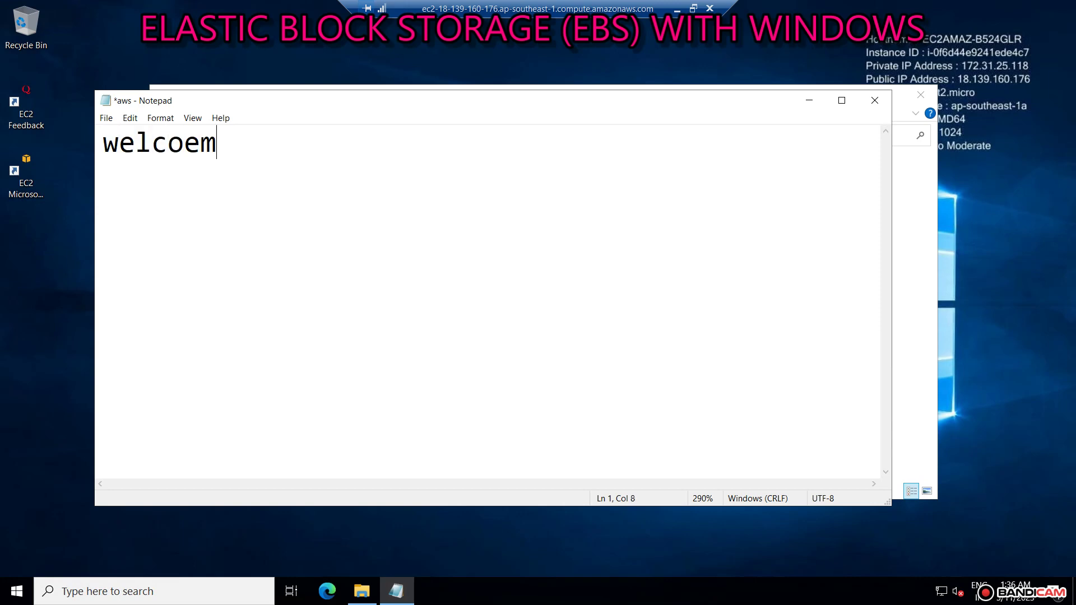
key(BackSpace)
key(BackSpace)
text(me to )
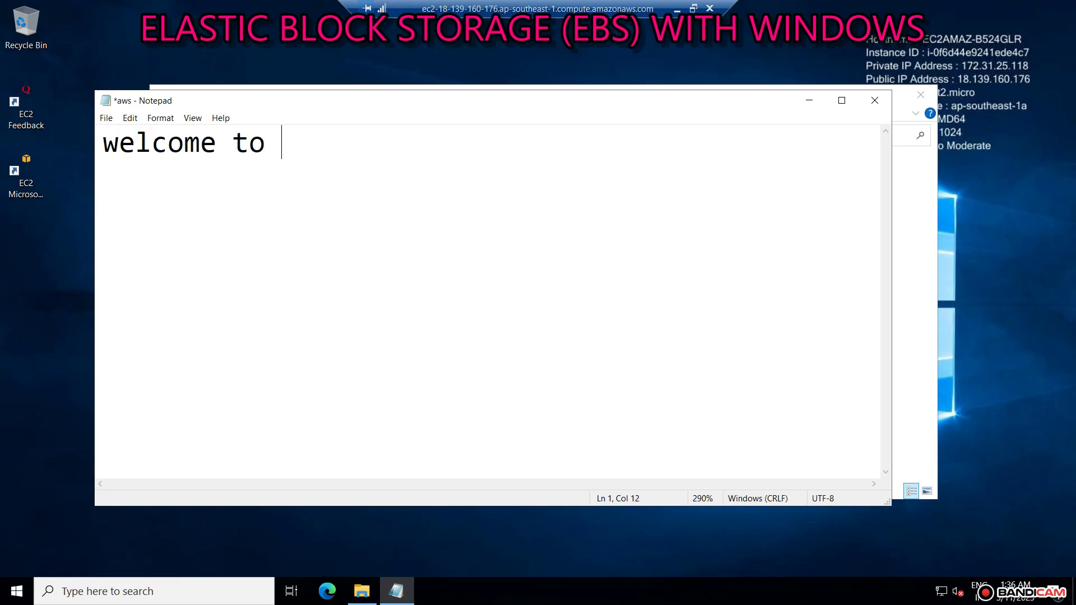
text(aws boo)
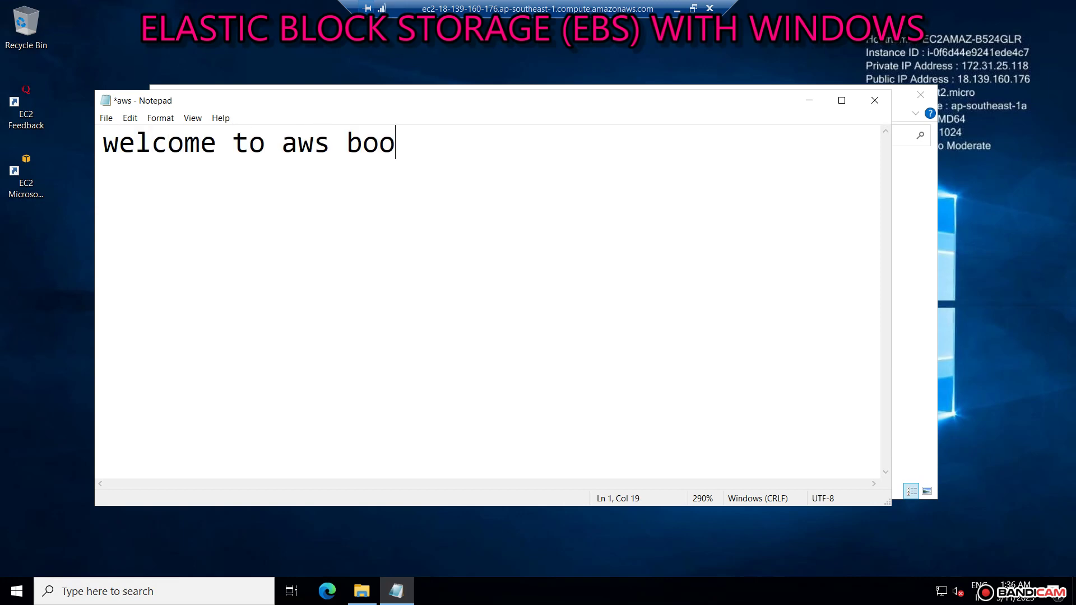
text(tcamp)
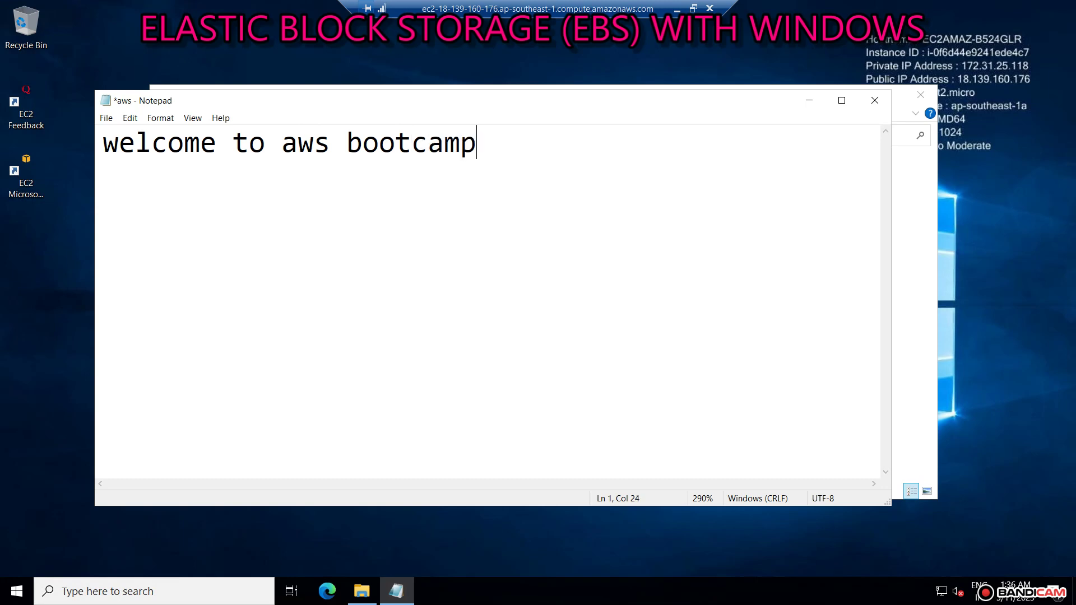
- Replace the word "bootcamp" with "internship" so the line reads "welcome to aws internship"
key(BackSpace)
key(BackSpace)
key(BackSpace)
key(BackSpace)
key(BackSpace)
key(BackSpace)
key(BackSpace)
key(BackSpace)
key(BackSpace)
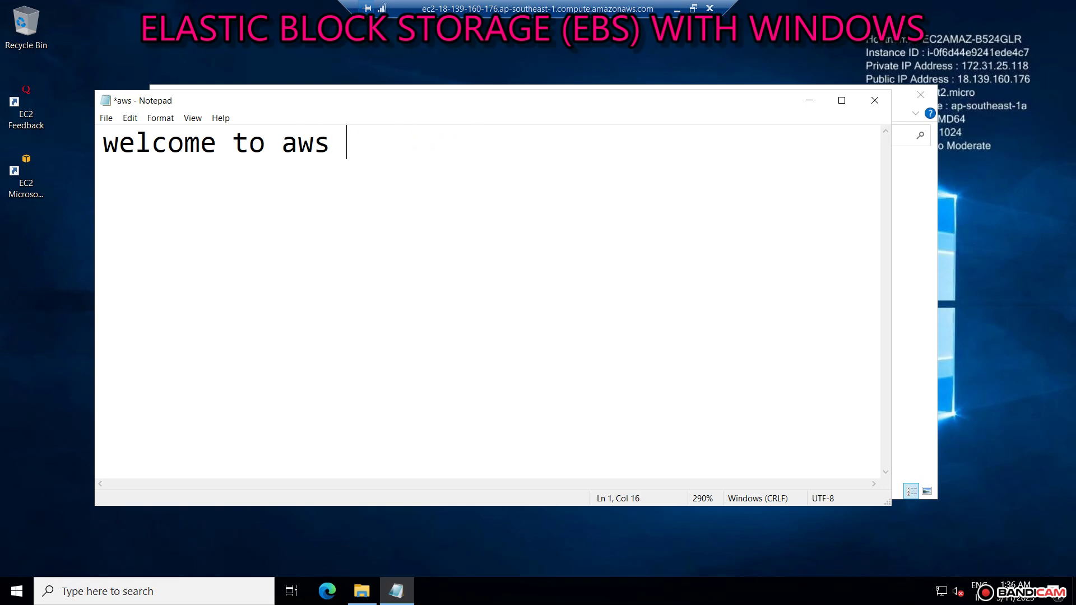
text(ins)
key(BackSpace)
text(te)
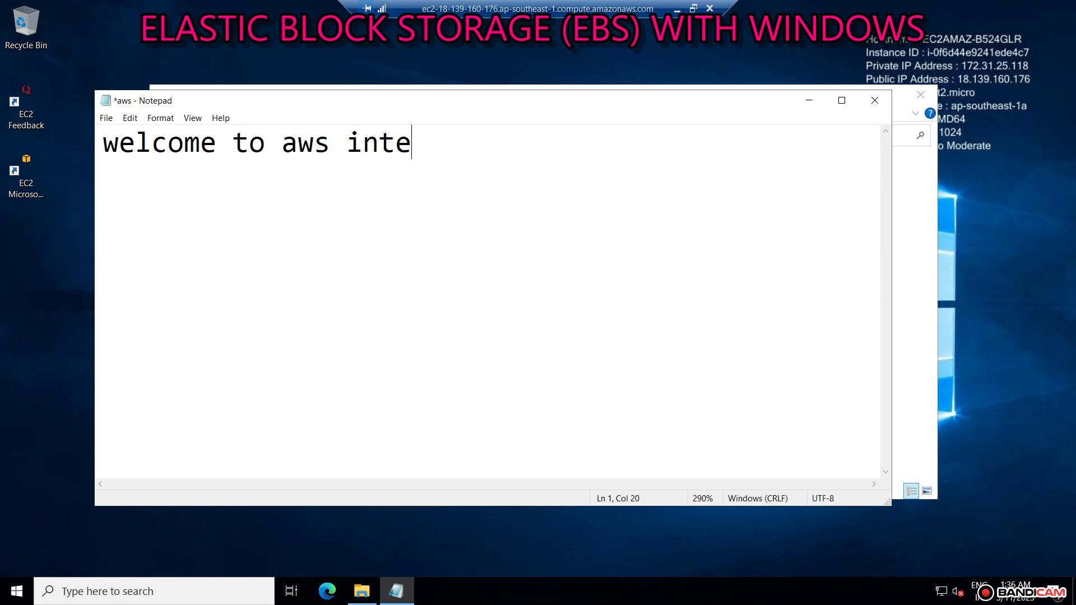
text(rship)
key(Left)
key(Left)
key(Left)
key(Left)
key(Left)
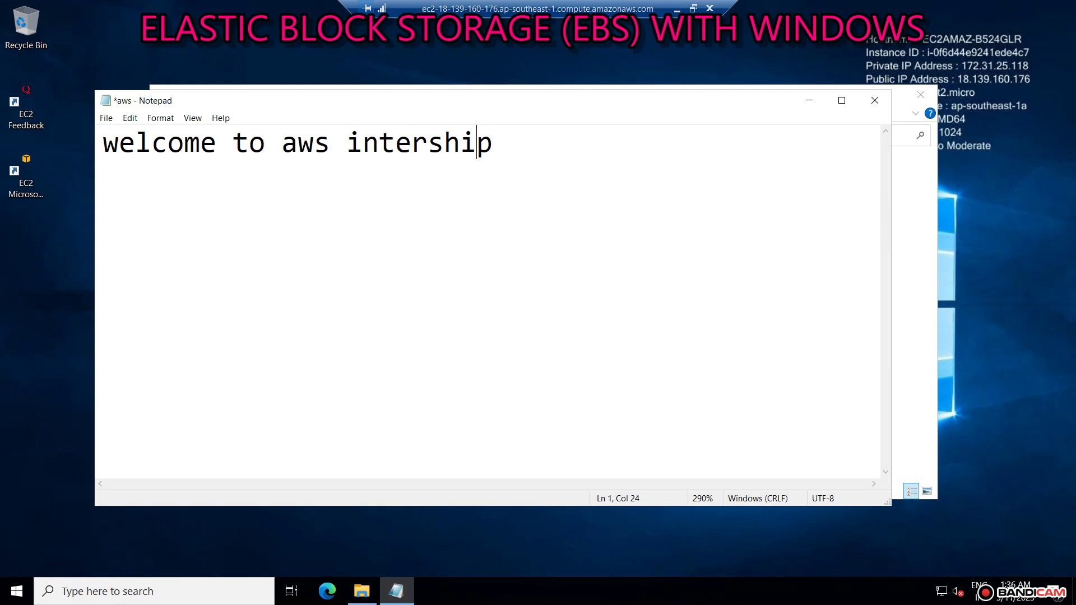
key(Right)
text(n)
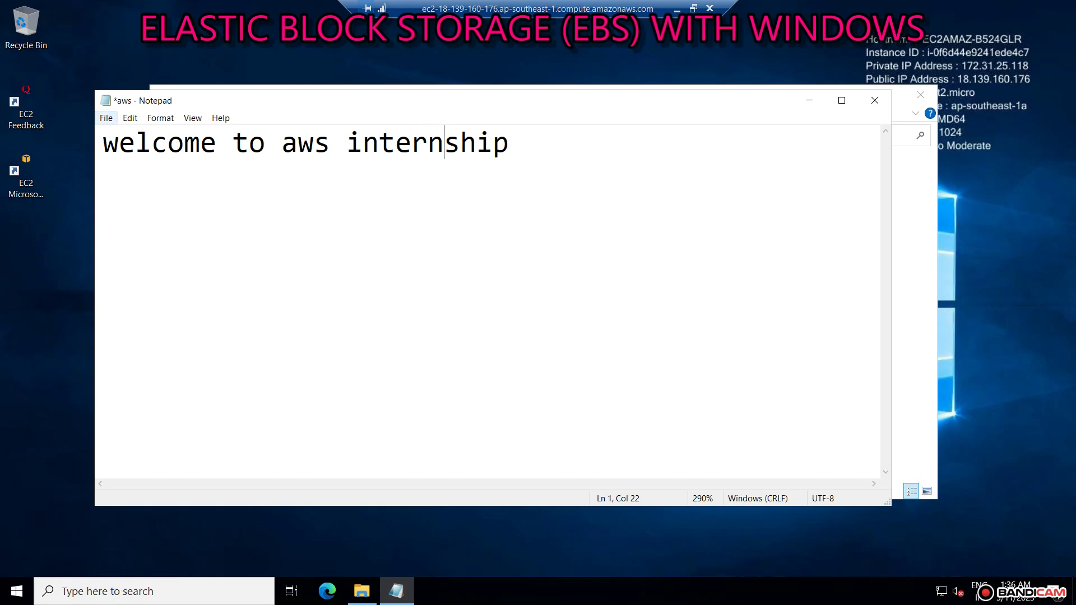
- Save the aws document, and close both the document and the File Explorer window
click(106, 117)
click(126, 177)
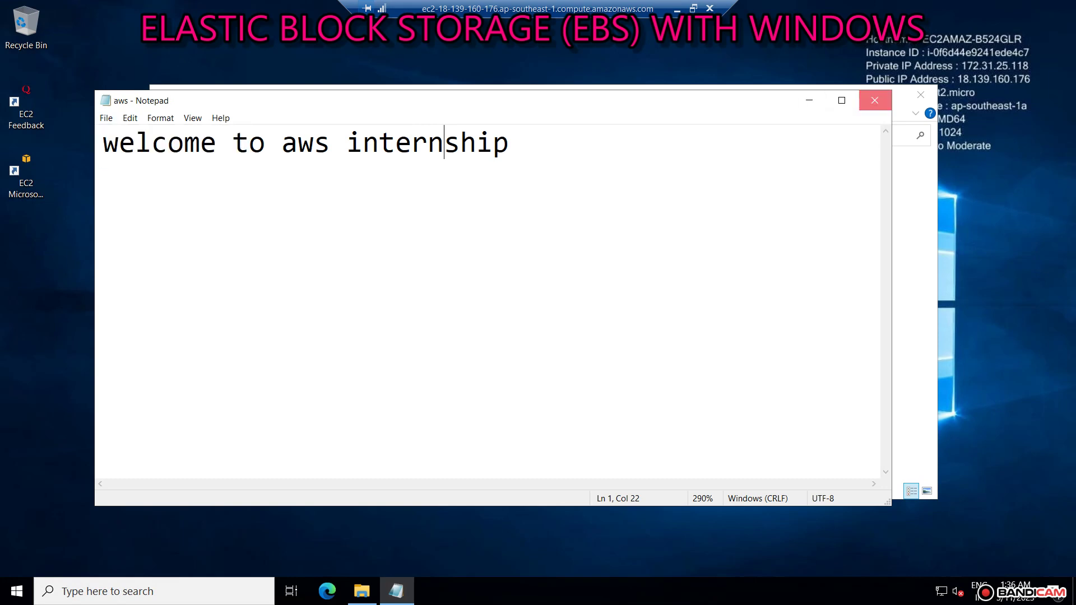
click(874, 100)
click(920, 94)
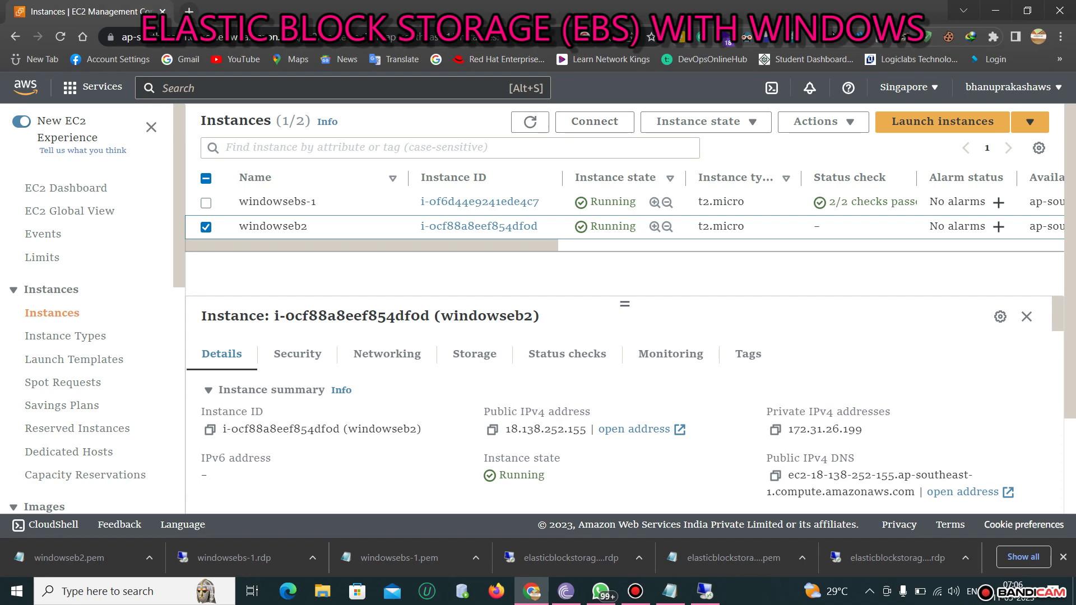
- Return to the windowsebs-1 remote desktop and open the Disks page of File and Storage Services in Server Manager
click(704, 591)
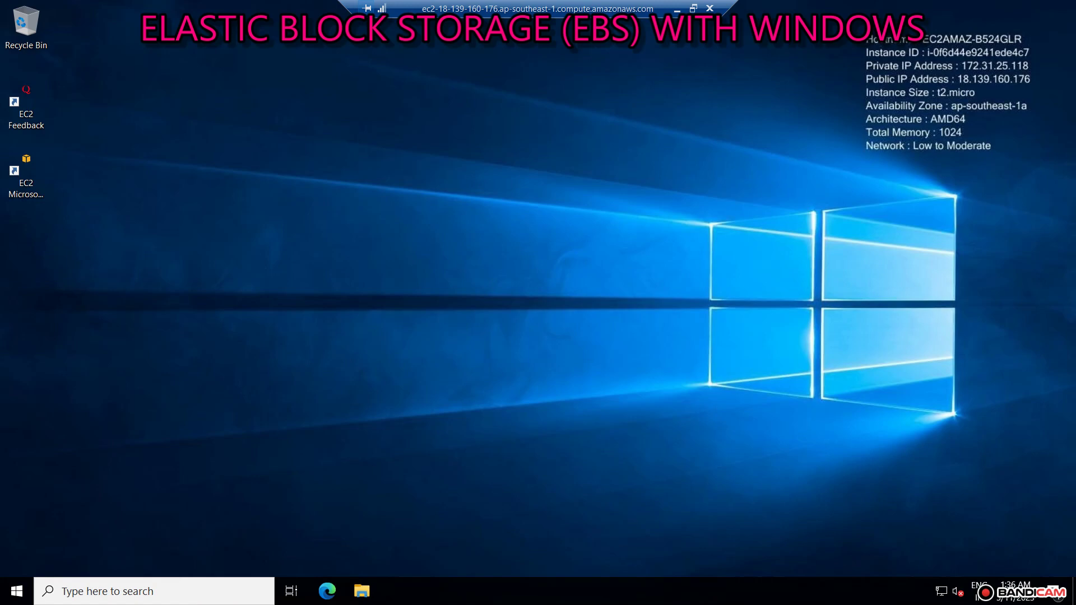
click(17, 591)
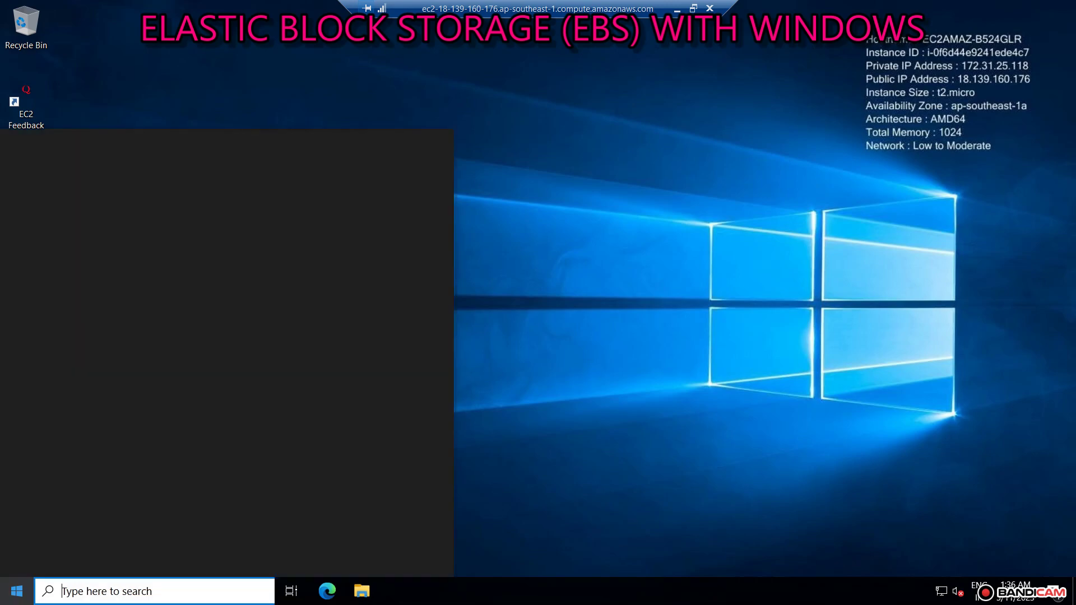
click(262, 197)
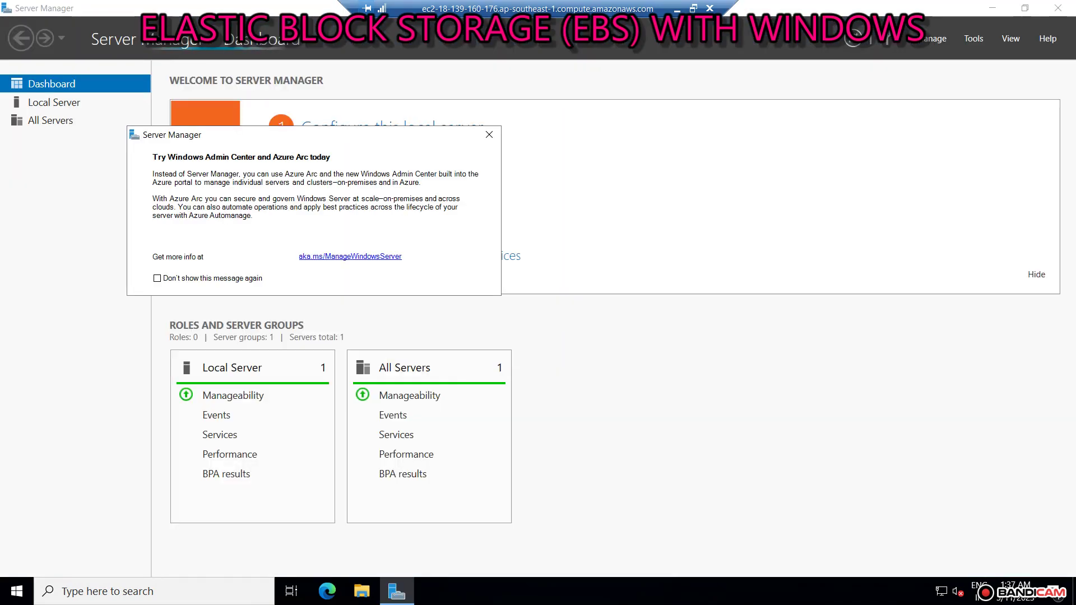
click(489, 134)
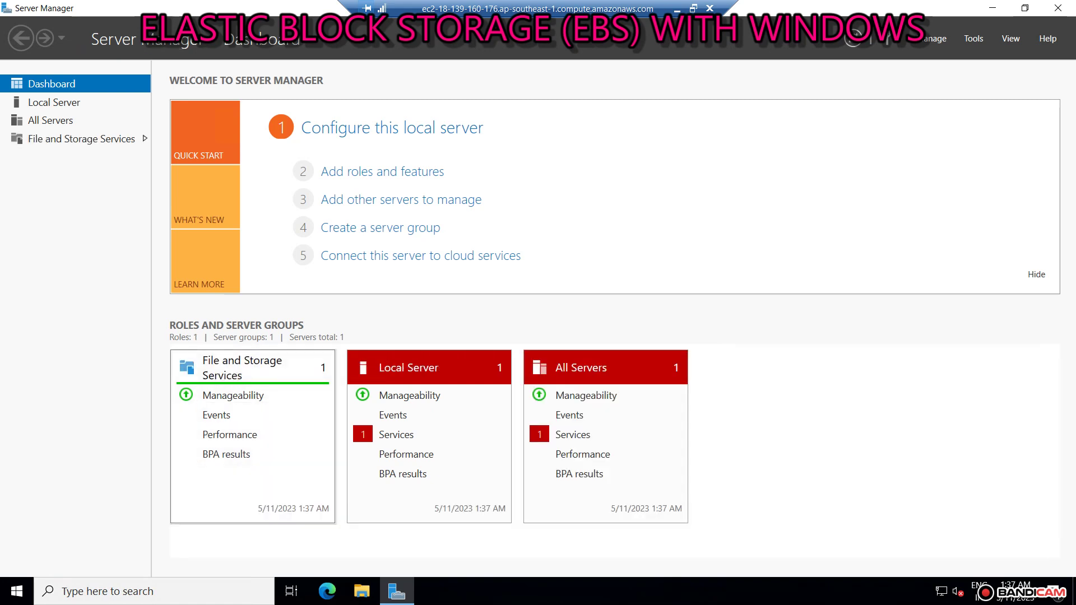
click(242, 368)
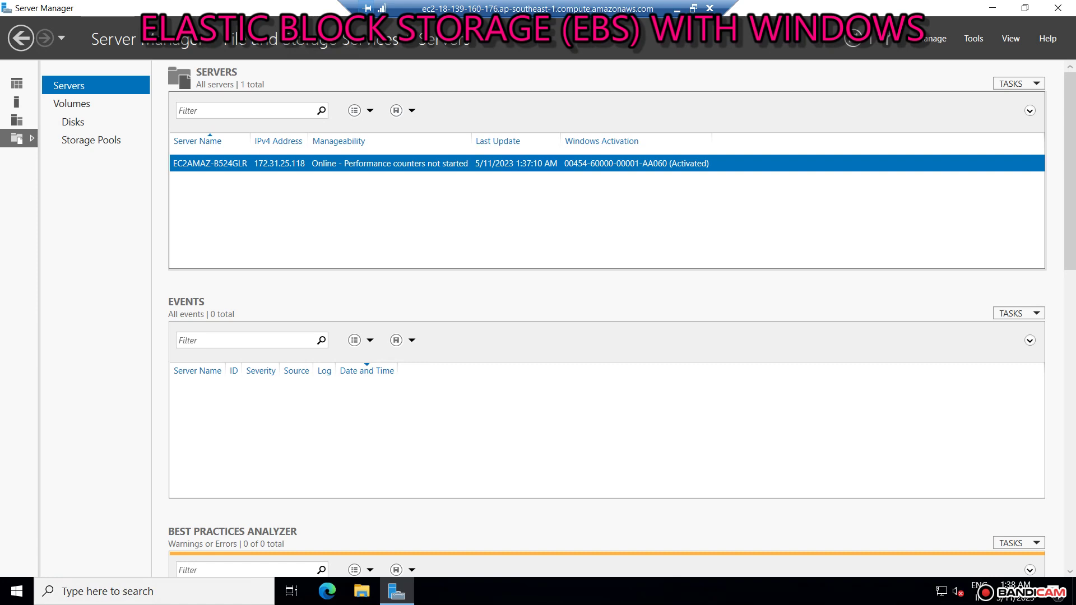
click(73, 121)
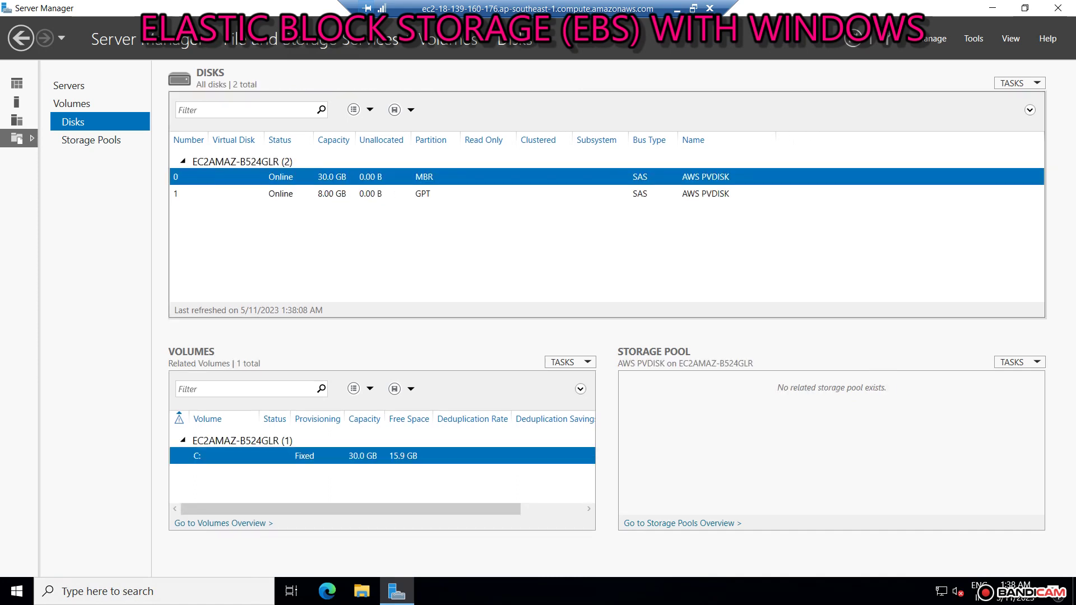
- Take the 8.00 GB GPT disk, number 1, offline and confirm the action
click(281, 193)
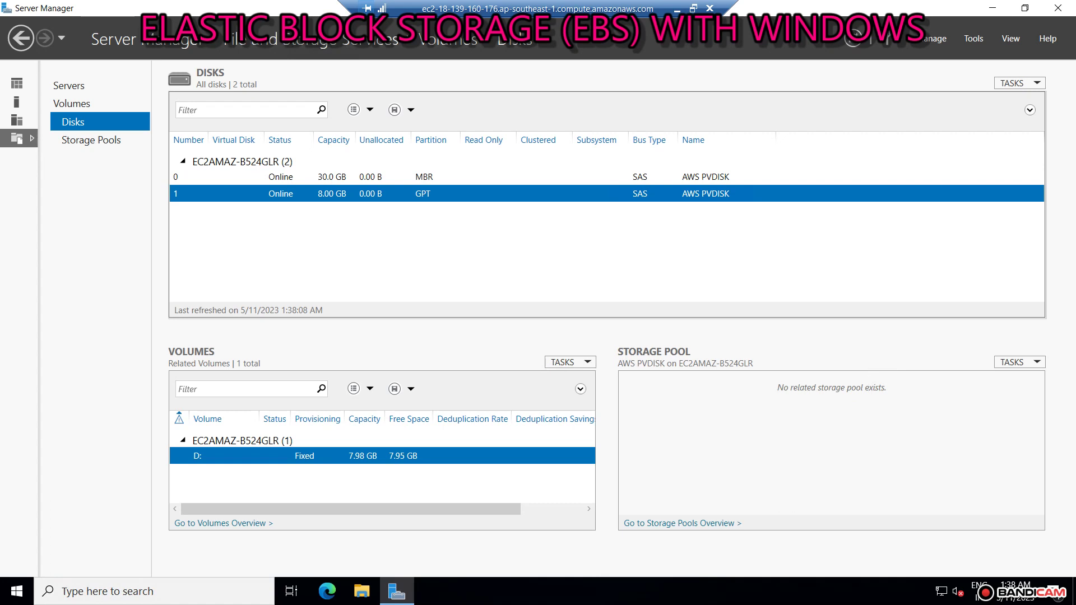
right_click(275, 193)
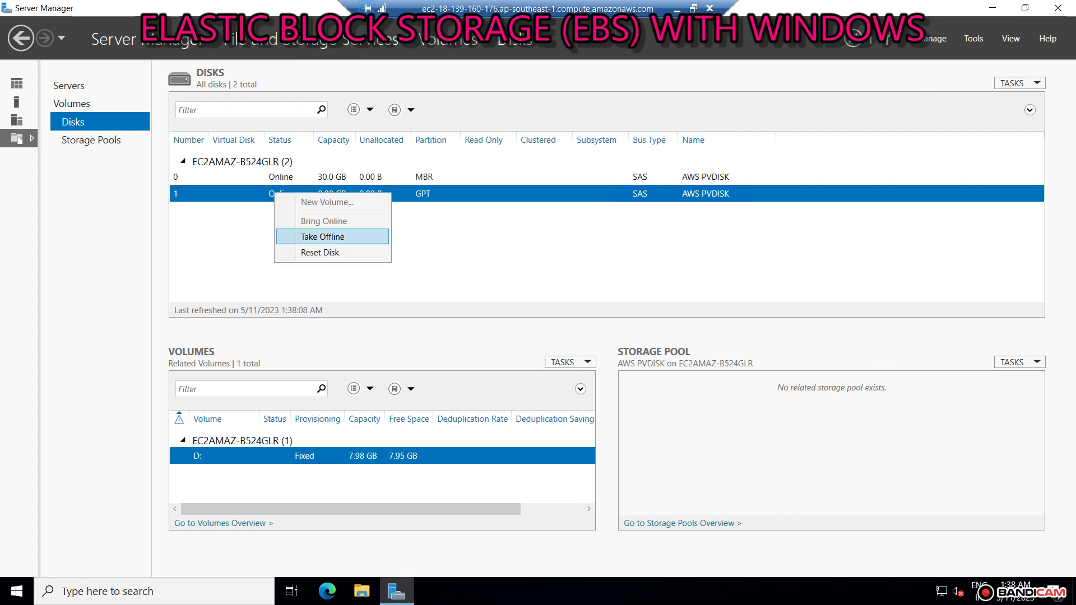
click(322, 237)
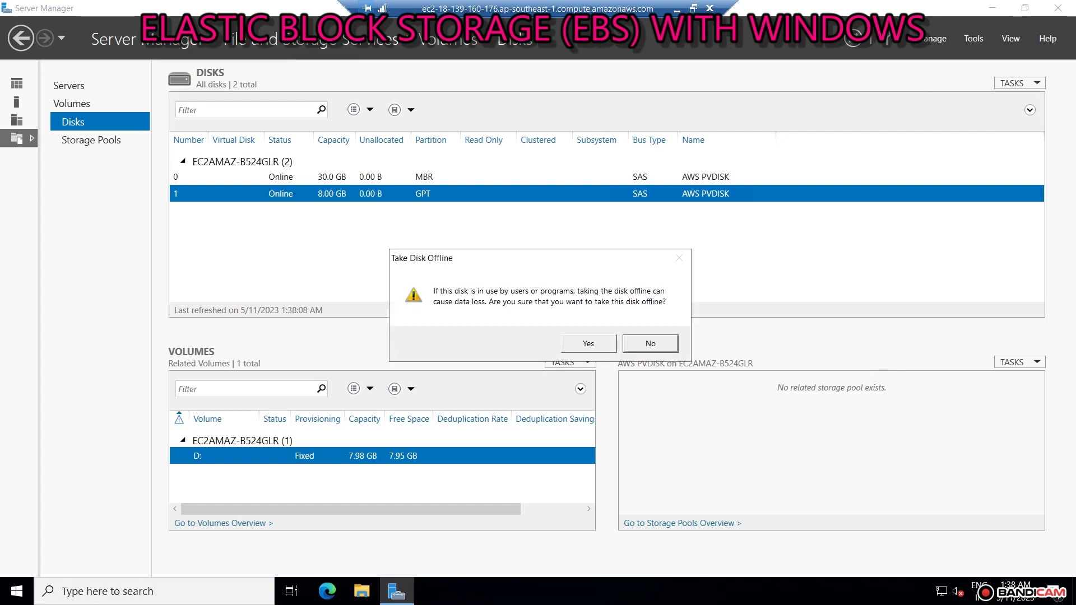
click(588, 343)
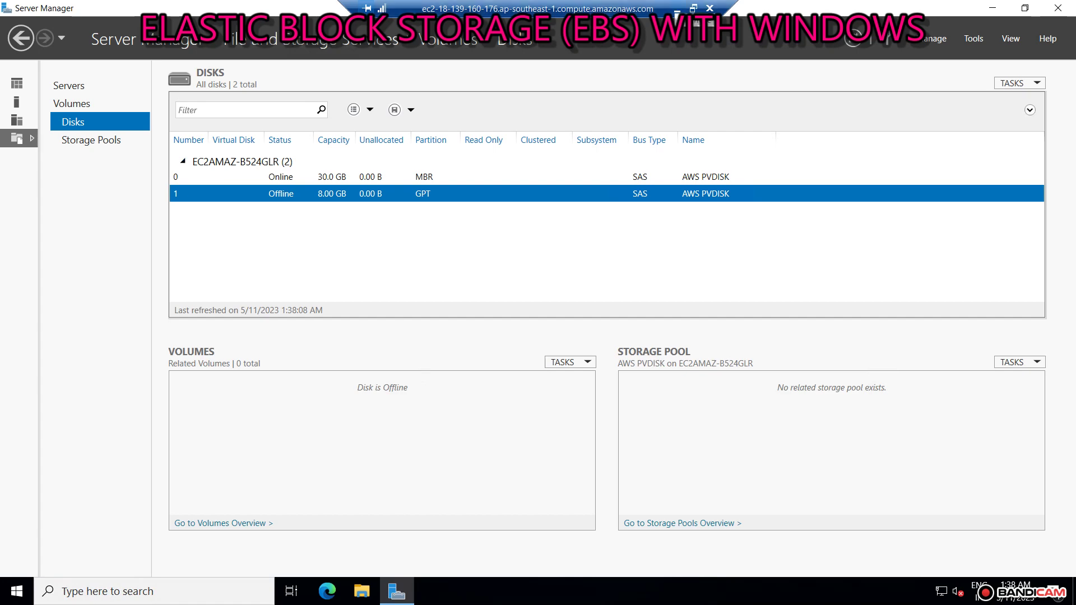
- Leave the remote desktop for the EC2 console in the browser and open the Elastic Block Store volumes
click(677, 8)
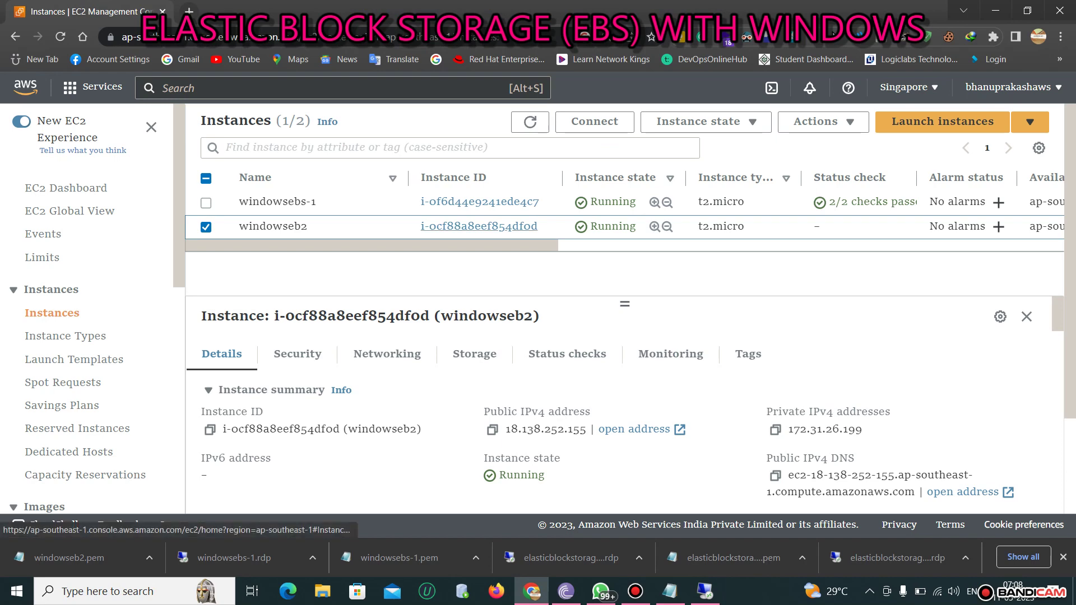
scroll(90, 336, down, 4)
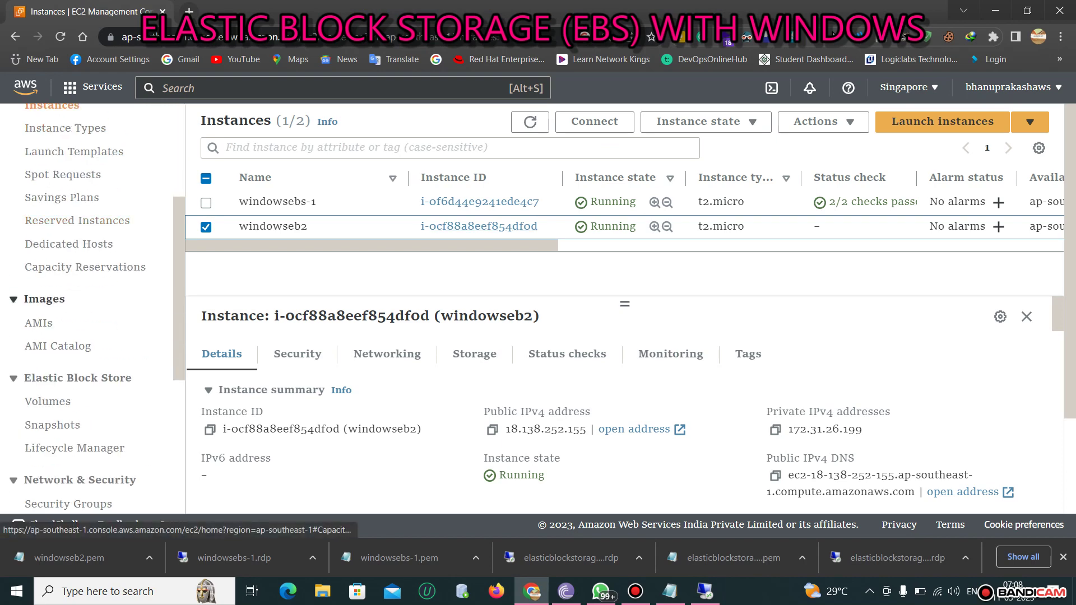
click(49, 401)
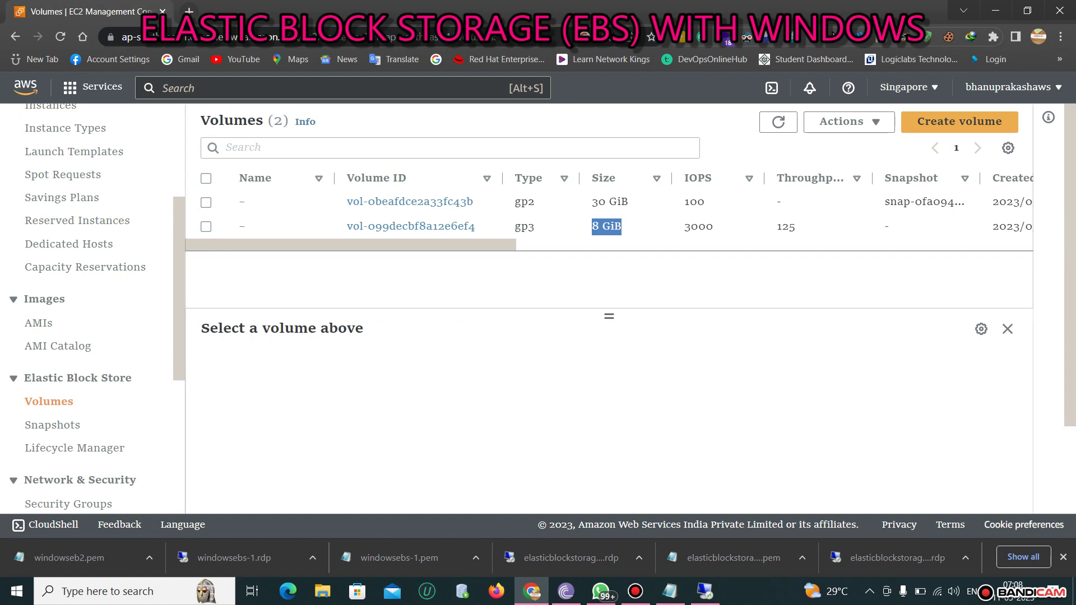
- Check which actions are available for the 8 GiB gp3 volume, and refresh the volumes list to review the volume sizes
click(255, 226)
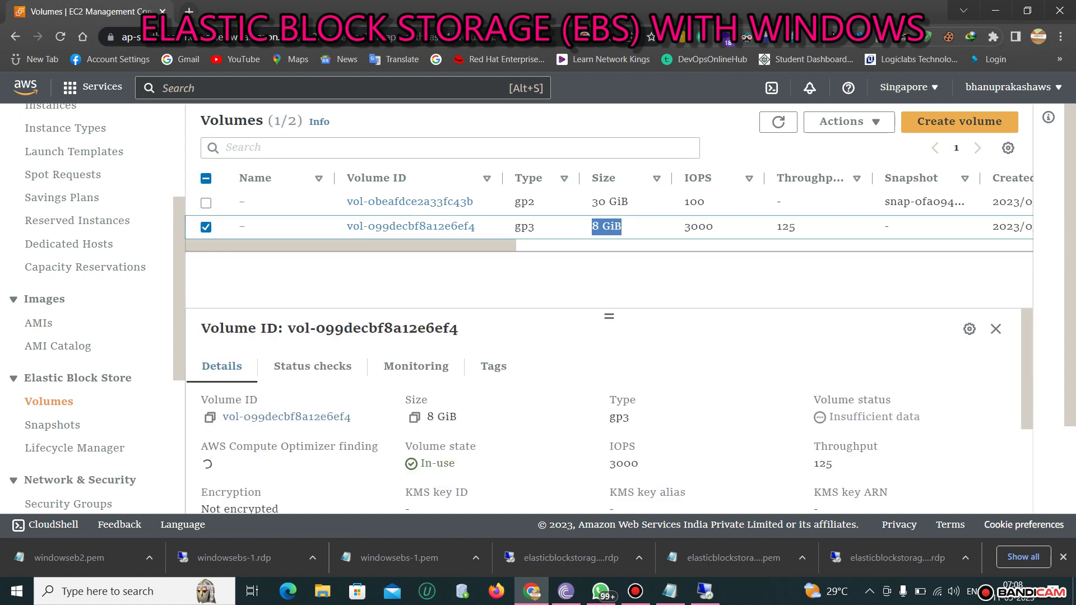
click(849, 122)
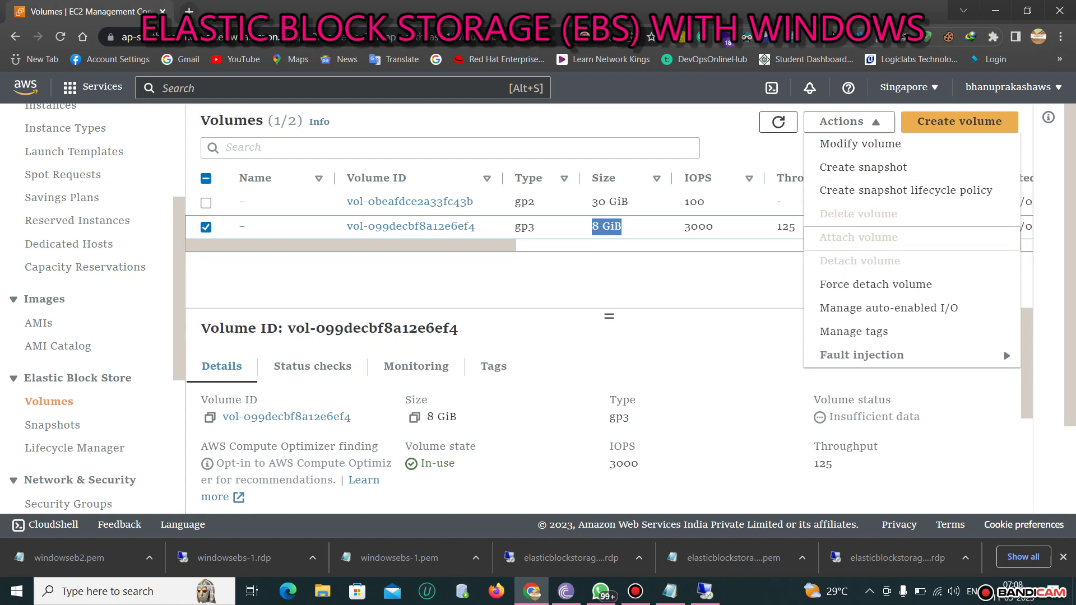
click(778, 121)
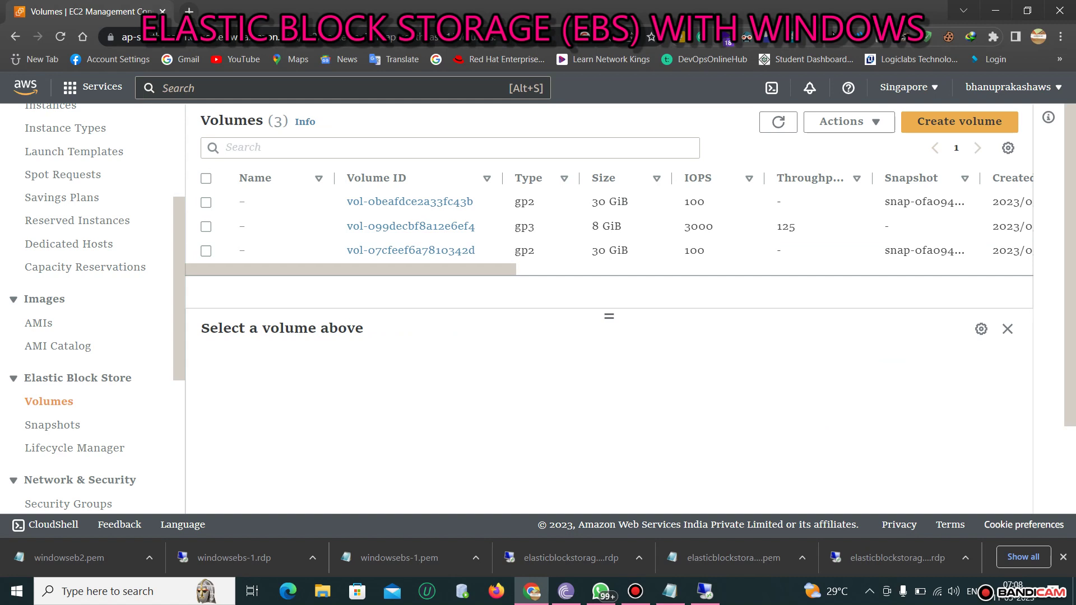
drag(592, 251, 628, 251)
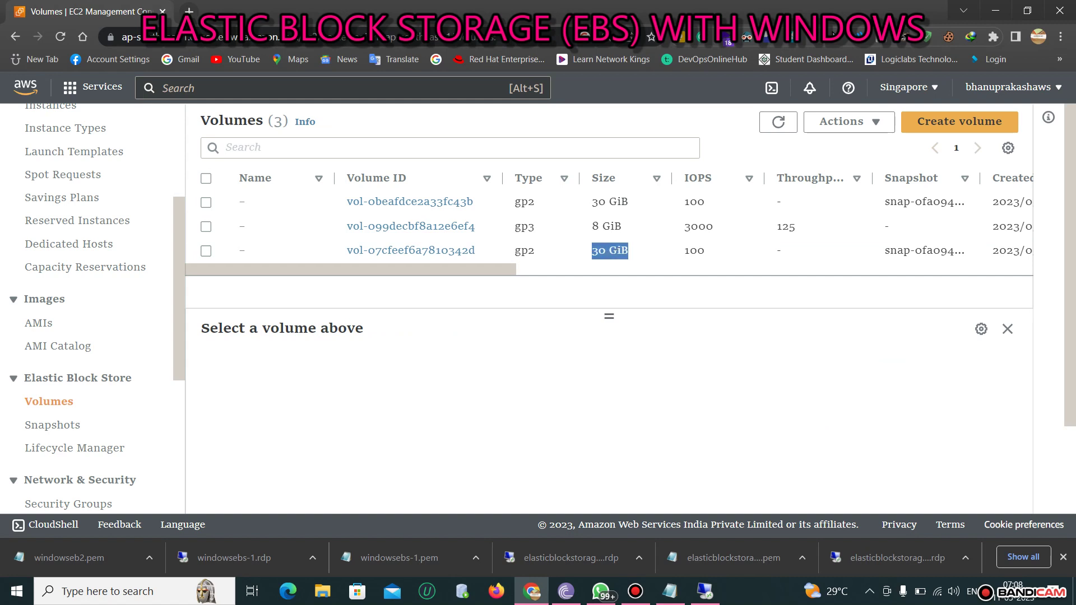
drag(591, 201, 628, 202)
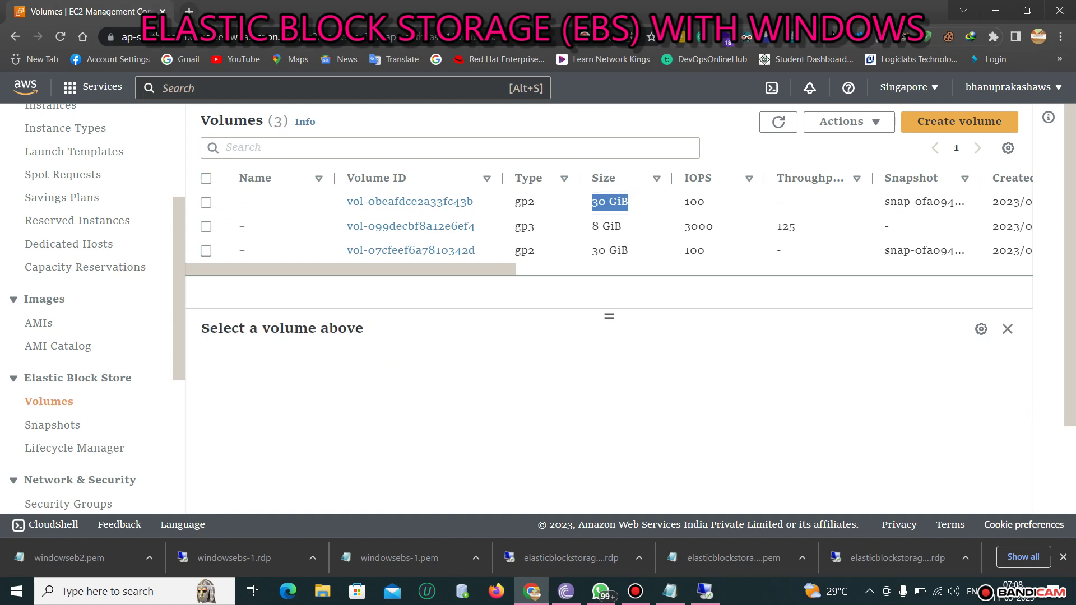
- Detach the 8 GiB gp3 volume from its instance and confirm the detachment
click(205, 226)
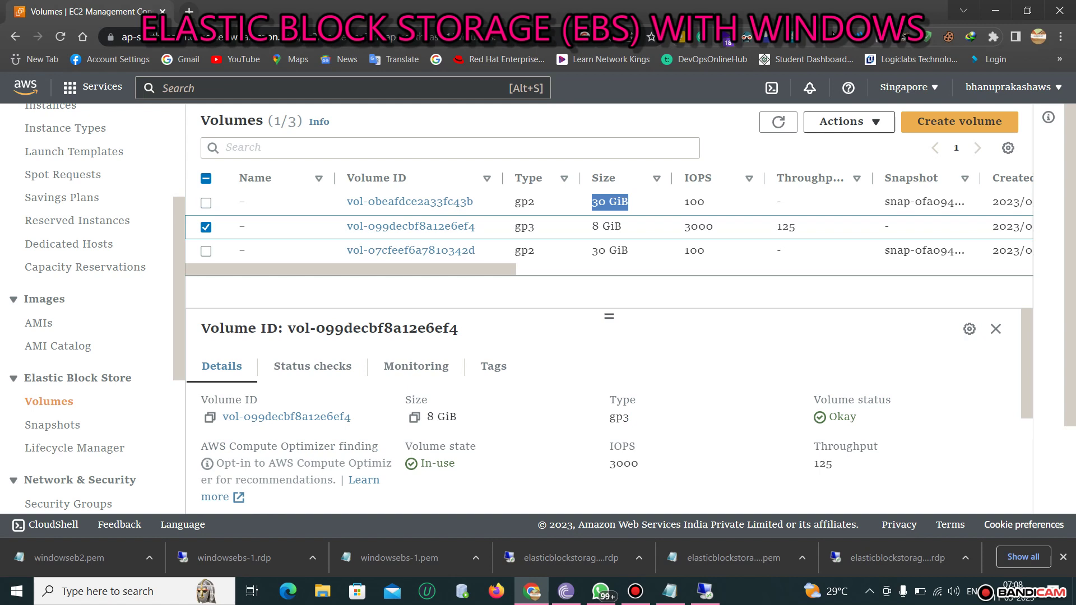
click(849, 121)
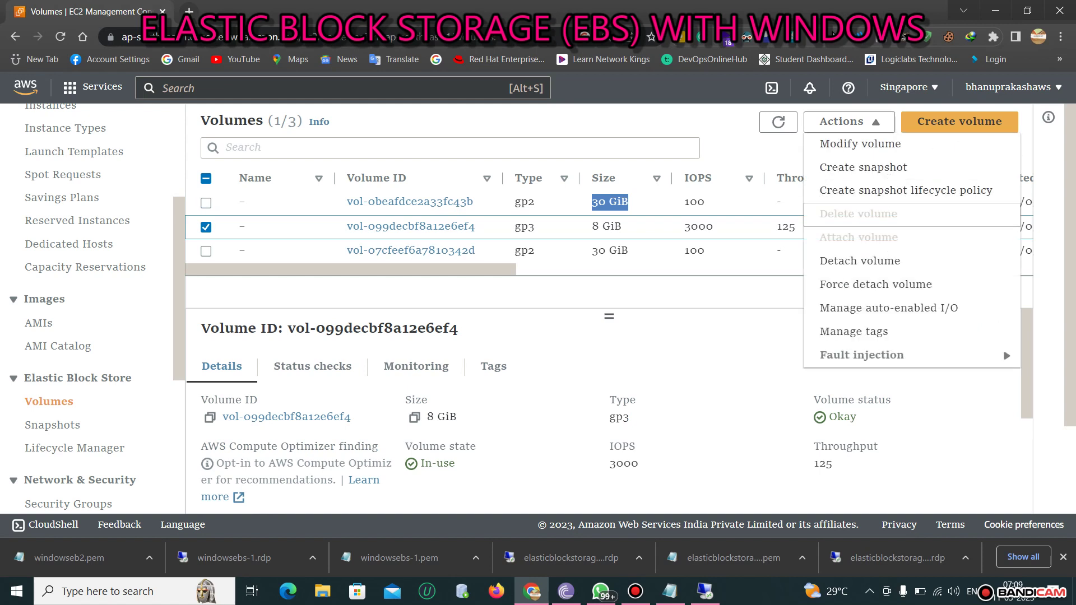
click(860, 261)
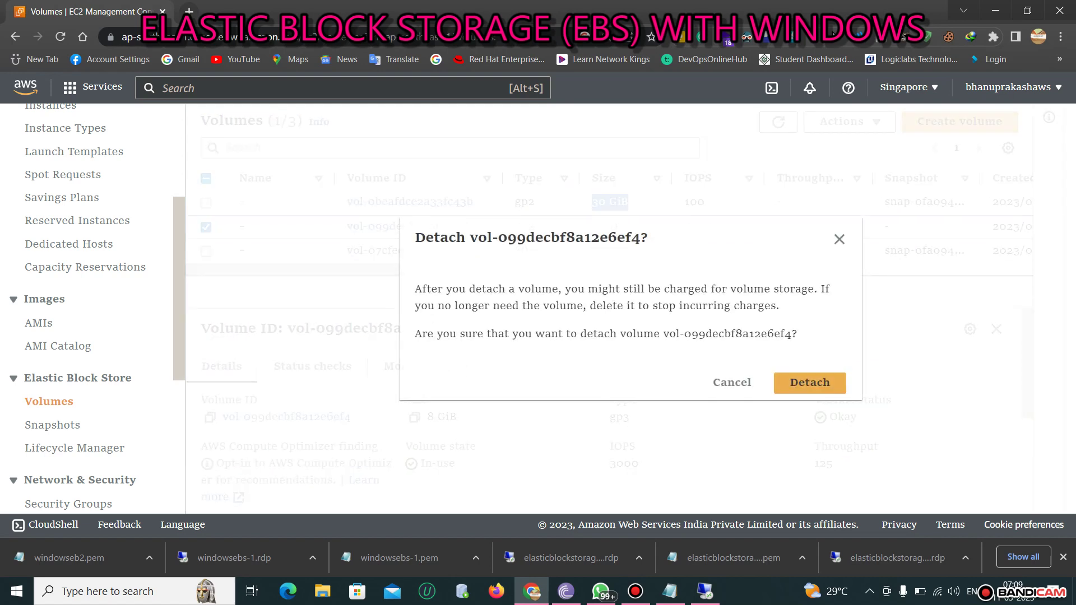
click(810, 382)
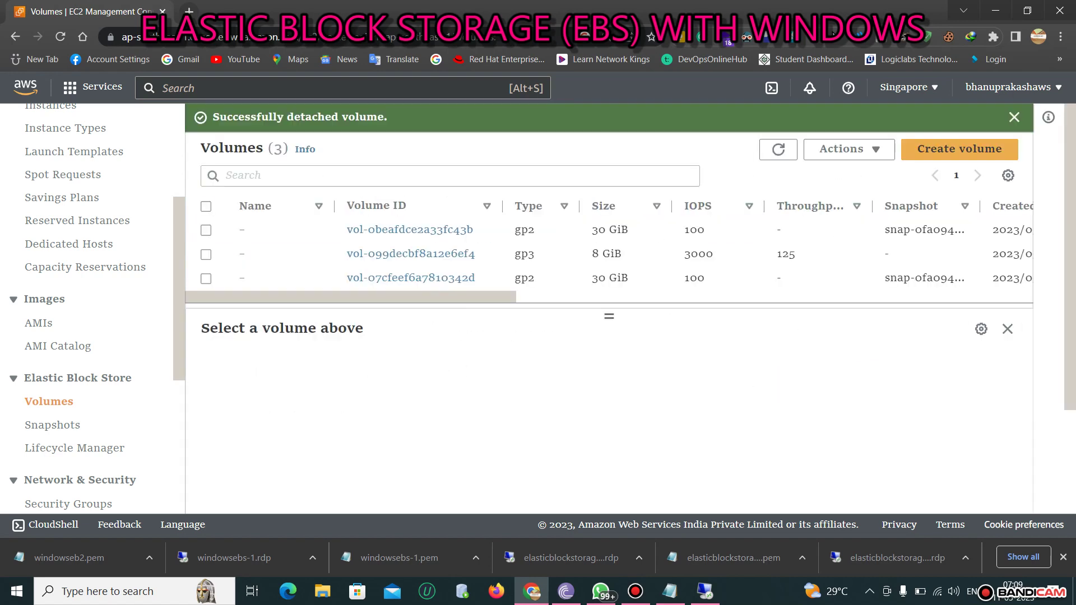
drag(212, 116, 386, 116)
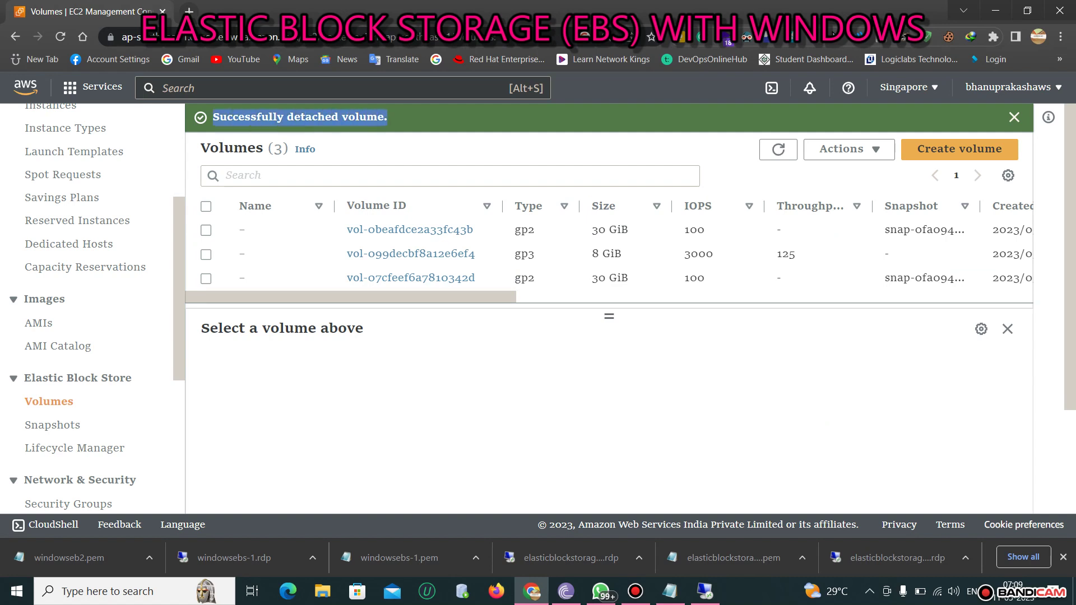
click(386, 116)
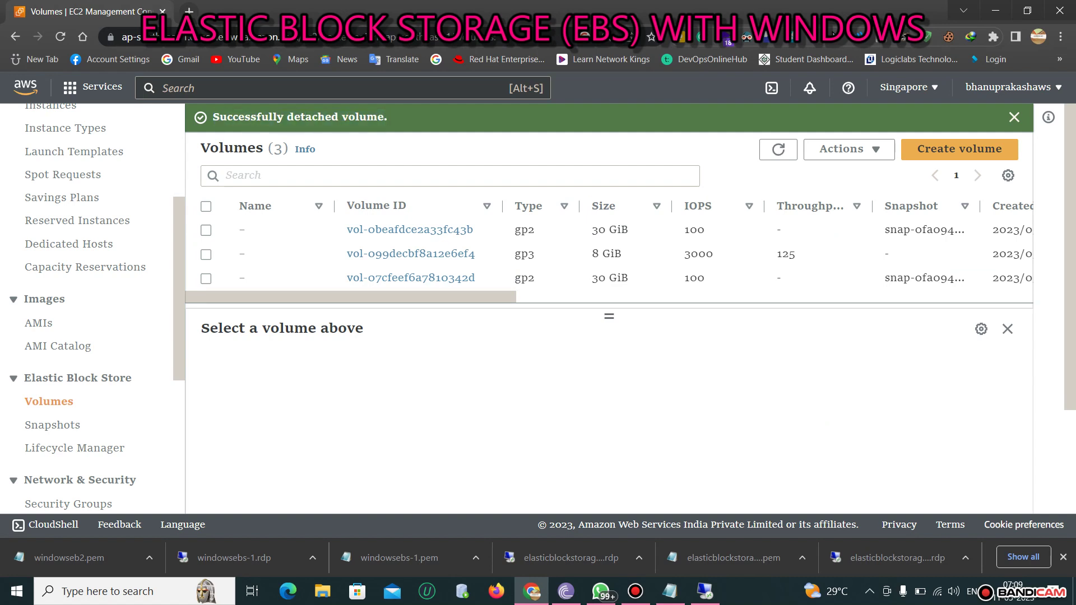
- Open the connection options for the windowseb2 instance and save its remote desktop file as windowseb2
scroll(50, 312, up, 4)
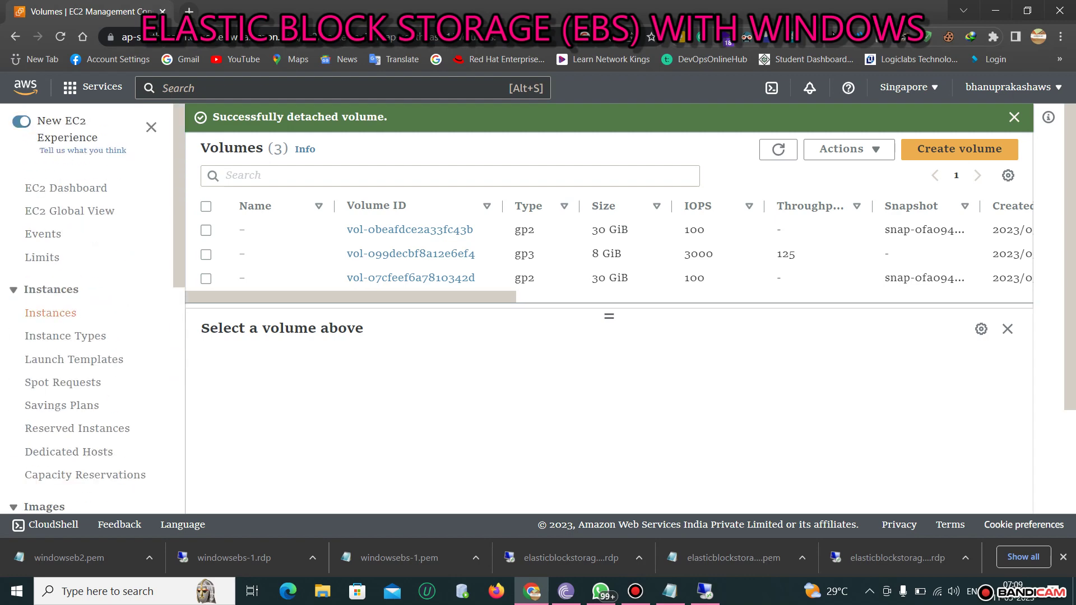
click(51, 313)
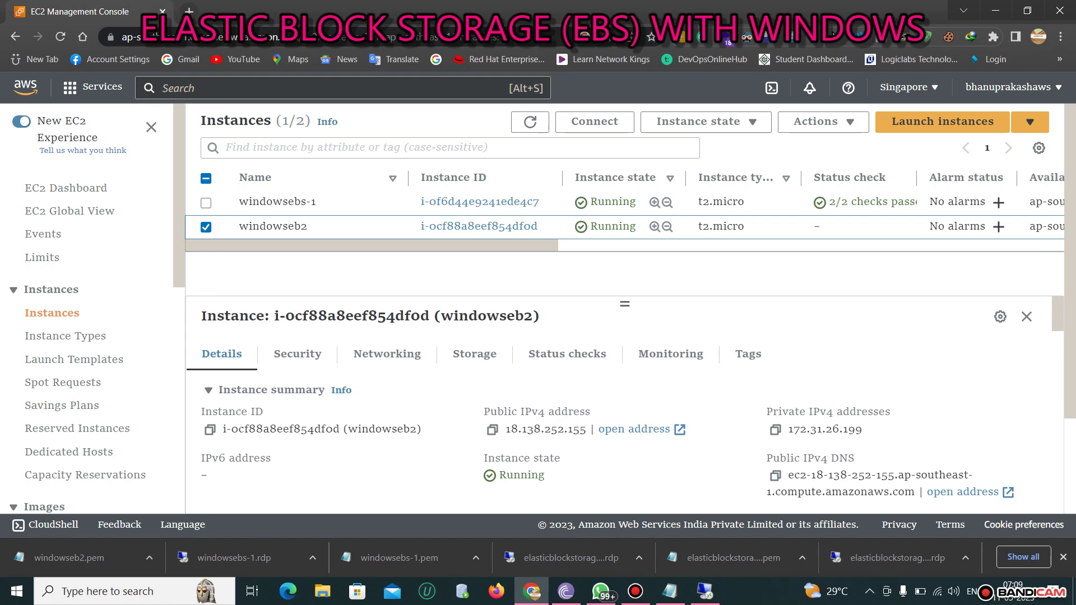
click(594, 122)
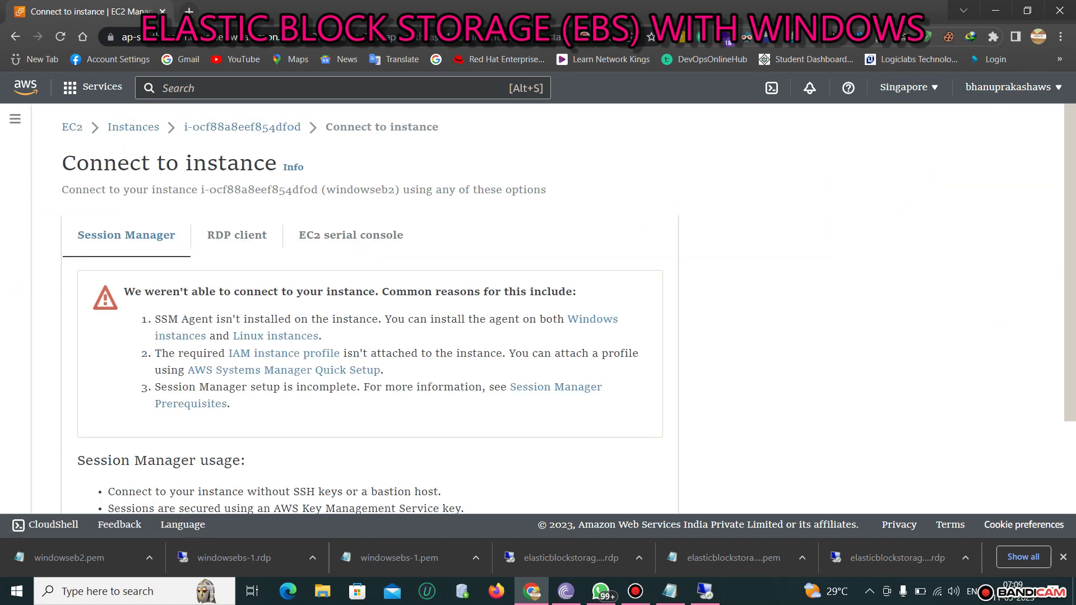
click(237, 235)
scroll(189, 330, down, 3)
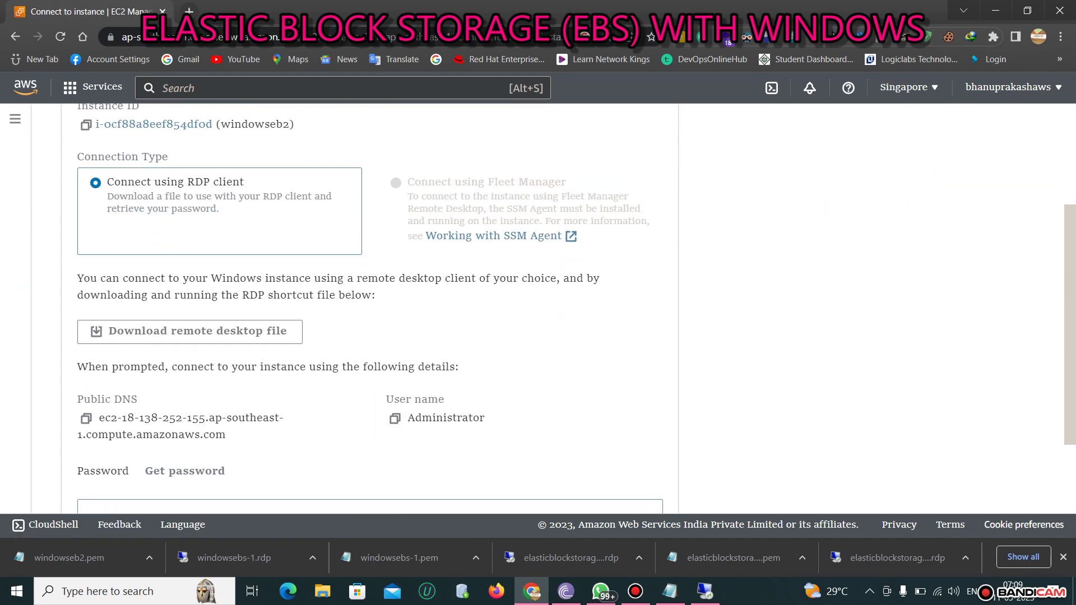
click(190, 330)
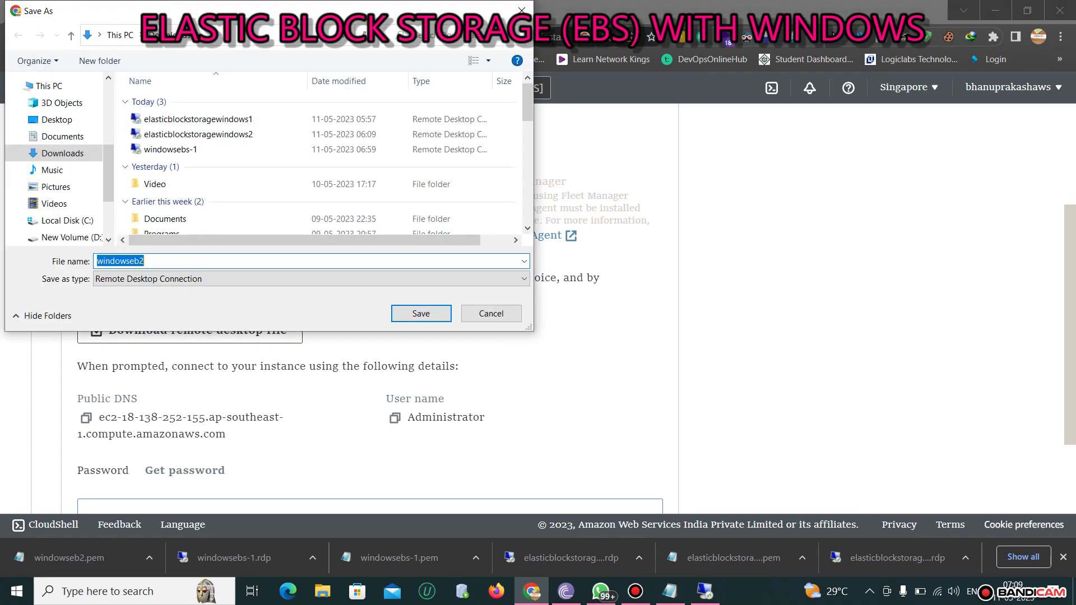
click(421, 313)
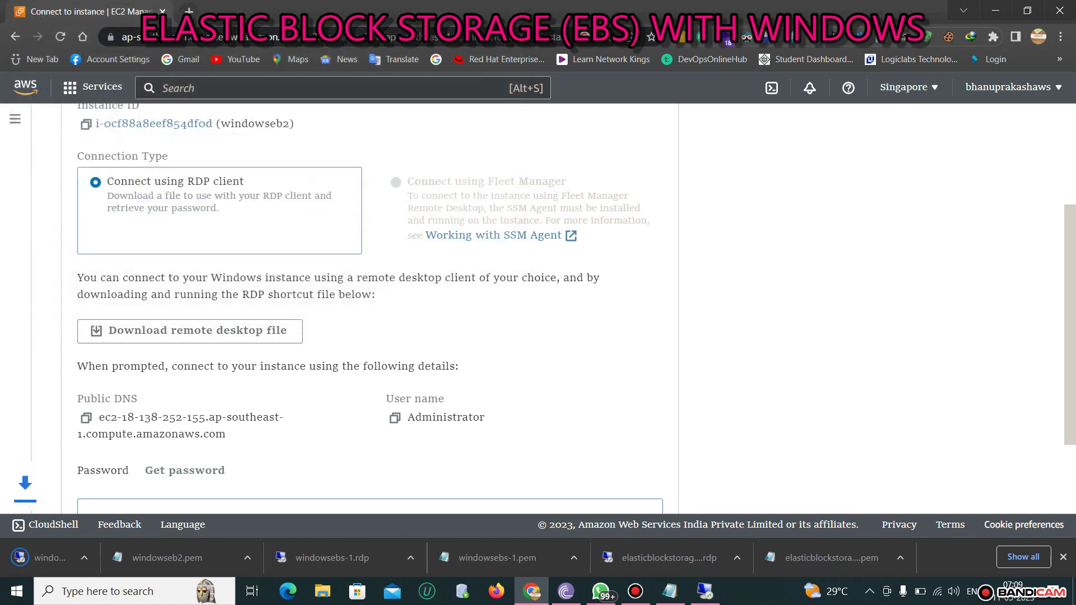
- Decrypt the windowseb2 Windows administrator password by uploading the private key file windowseb2.pem
scroll(370, 308, down, 1)
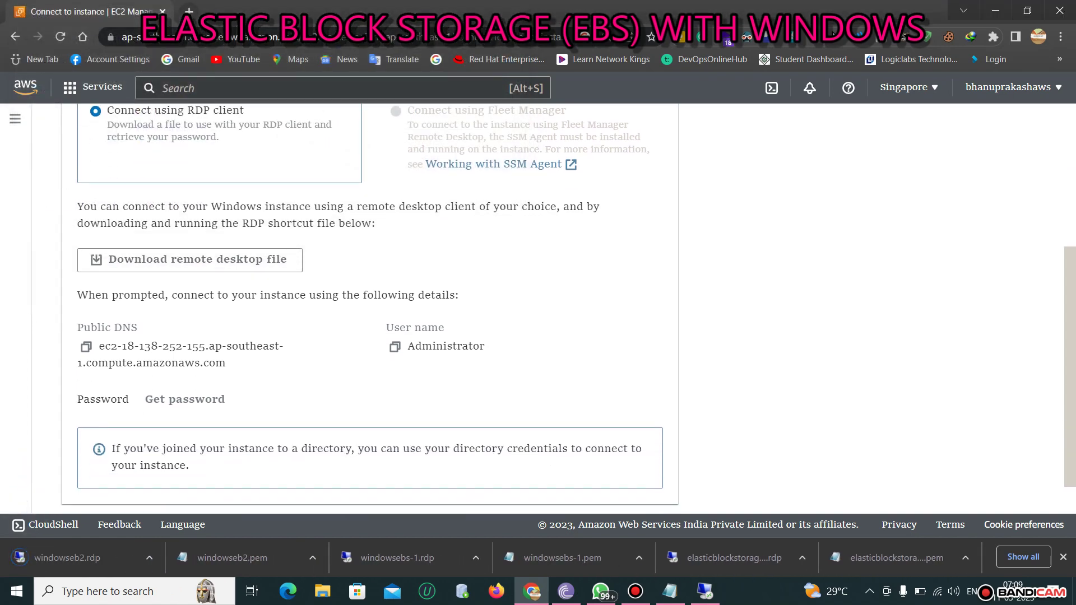
click(185, 399)
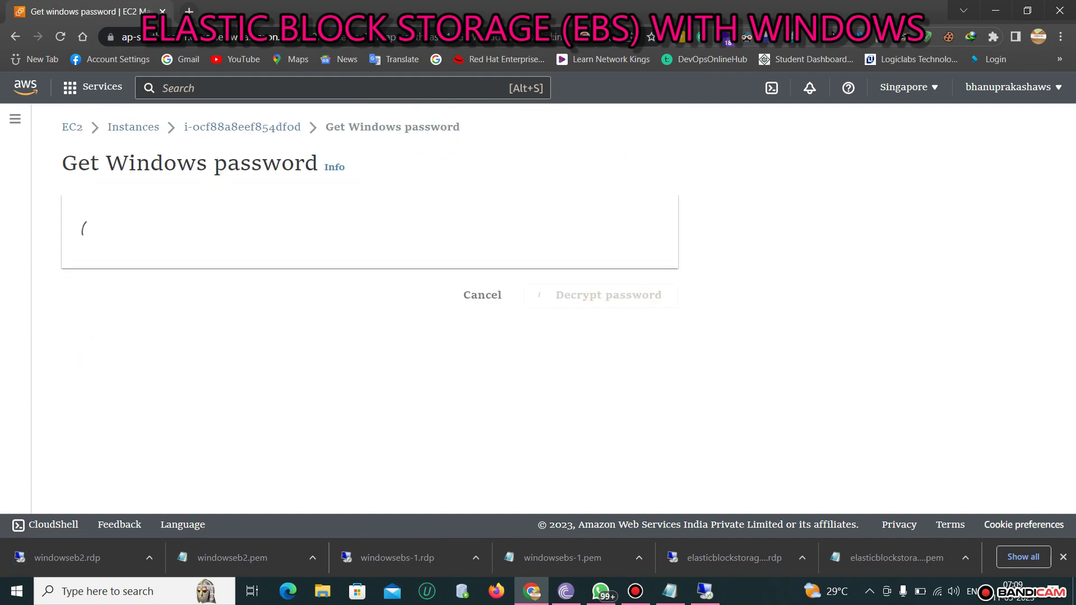
click(169, 370)
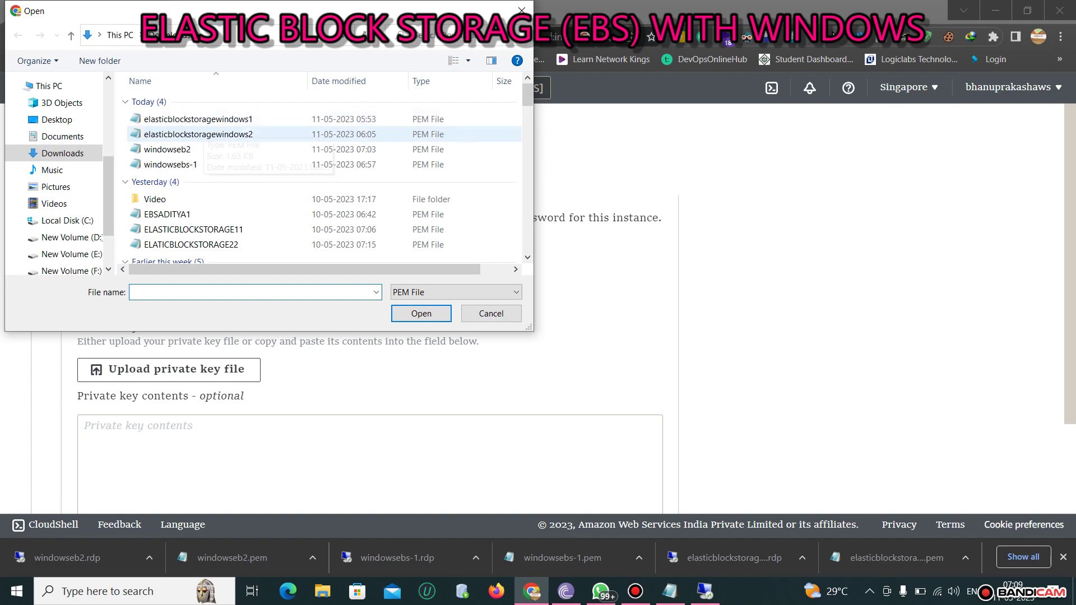
click(167, 149)
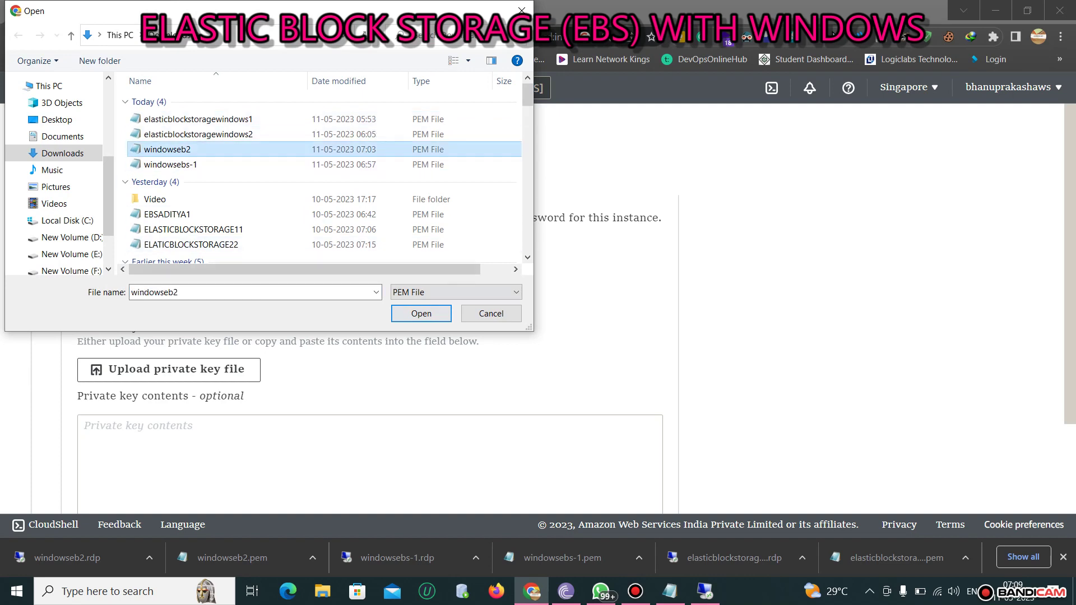
click(421, 313)
scroll(370, 308, down, 3)
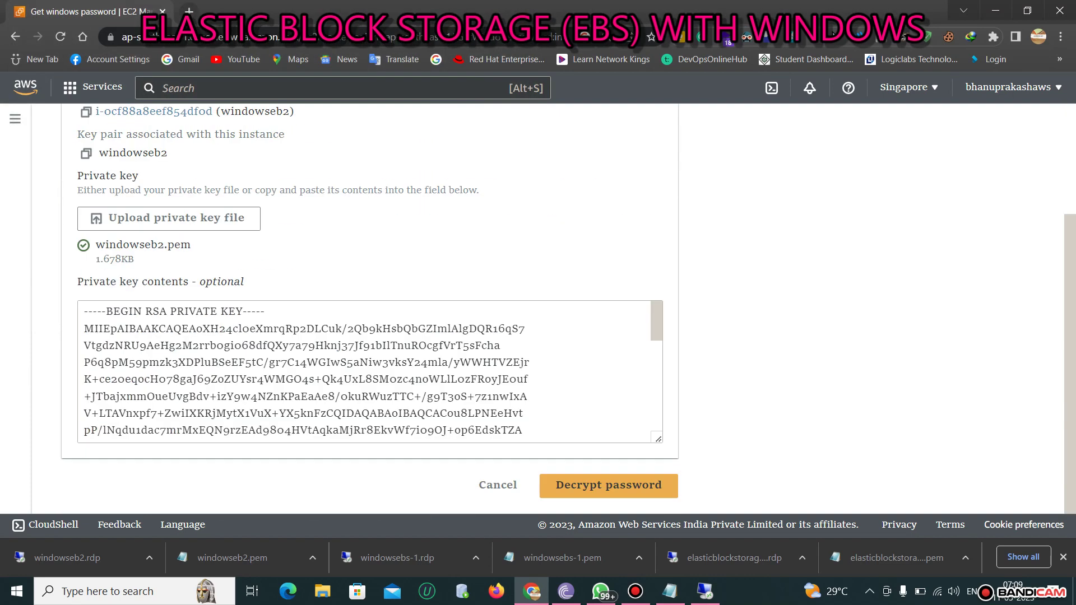
click(609, 485)
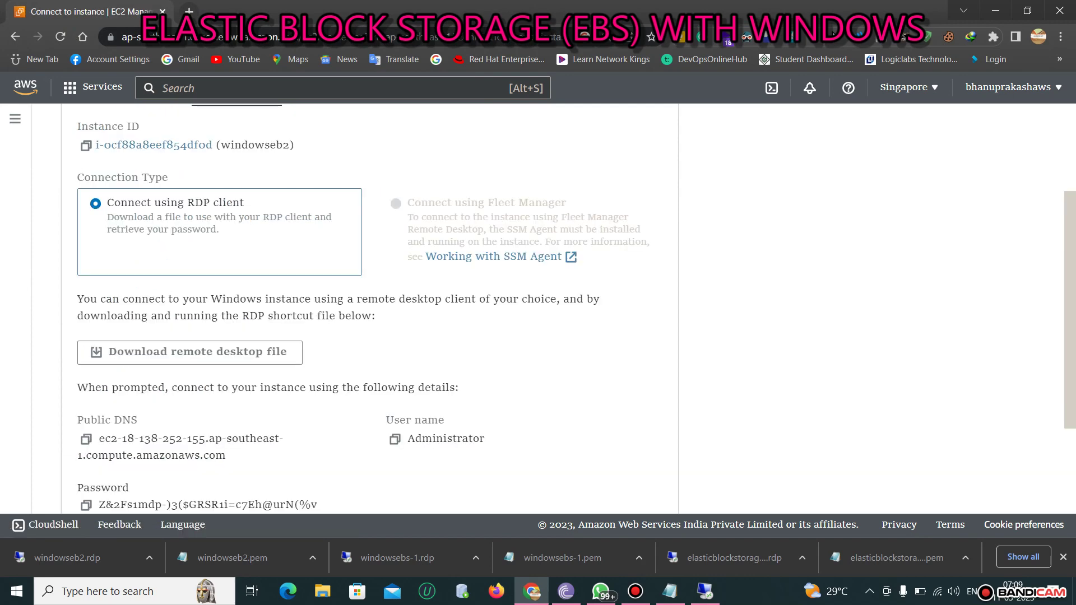
- Copy the decrypted administrator password and paste it below the existing password in the Notepad note
scroll(370, 308, down, 2)
click(86, 408)
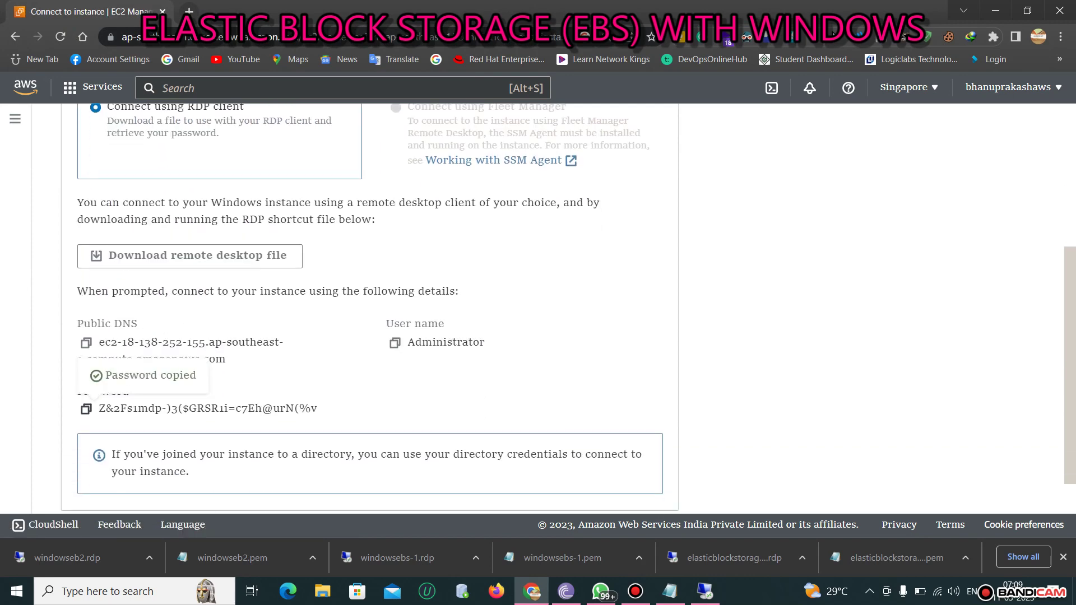
click(670, 591)
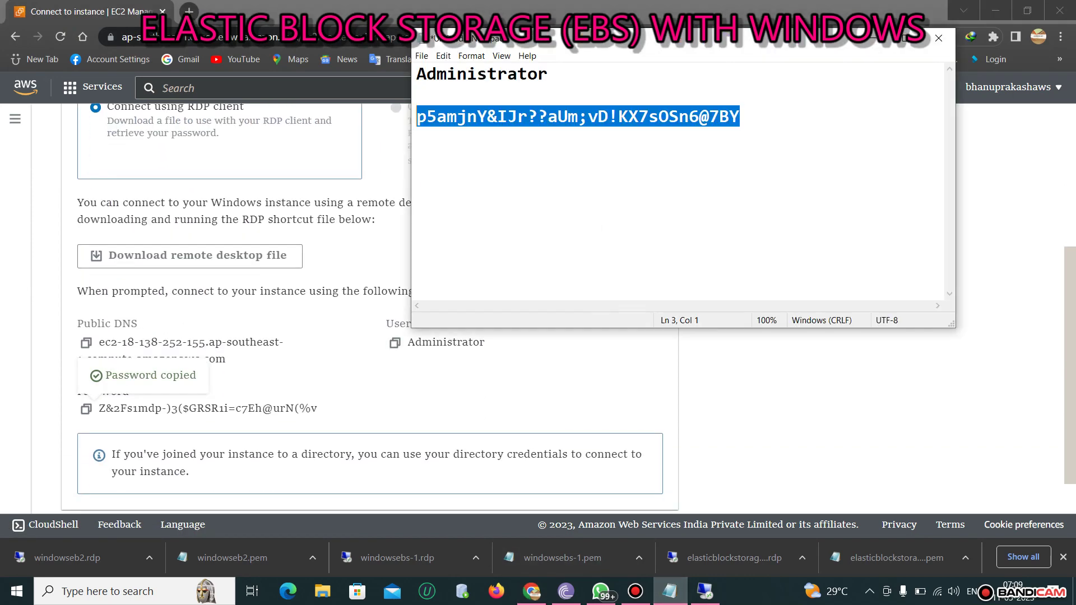
key(End)
key(Return)
key(Return)
key(Return)
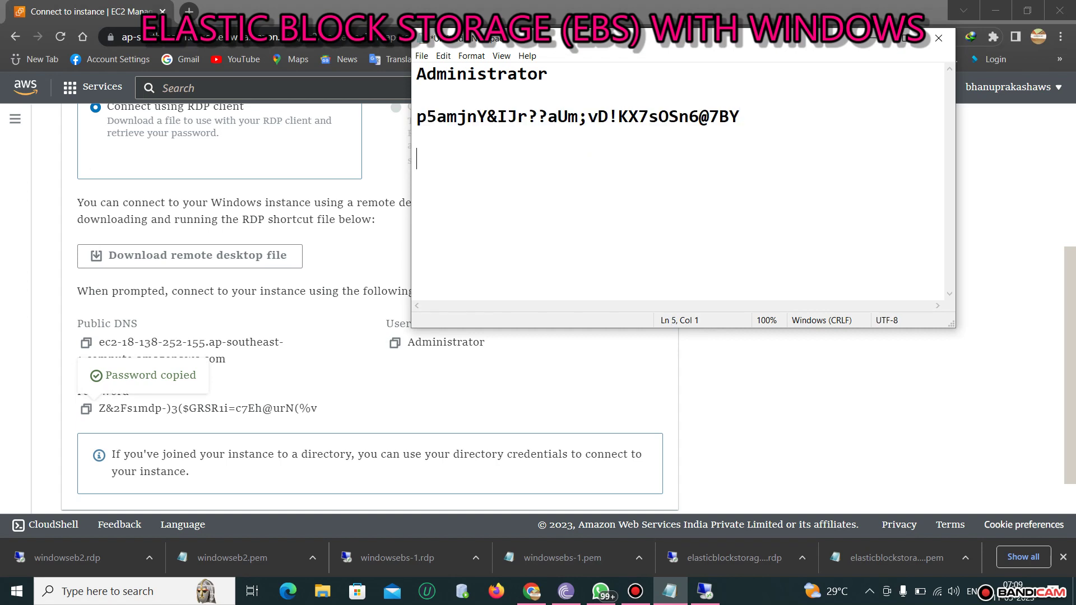
key(ctrl+v)
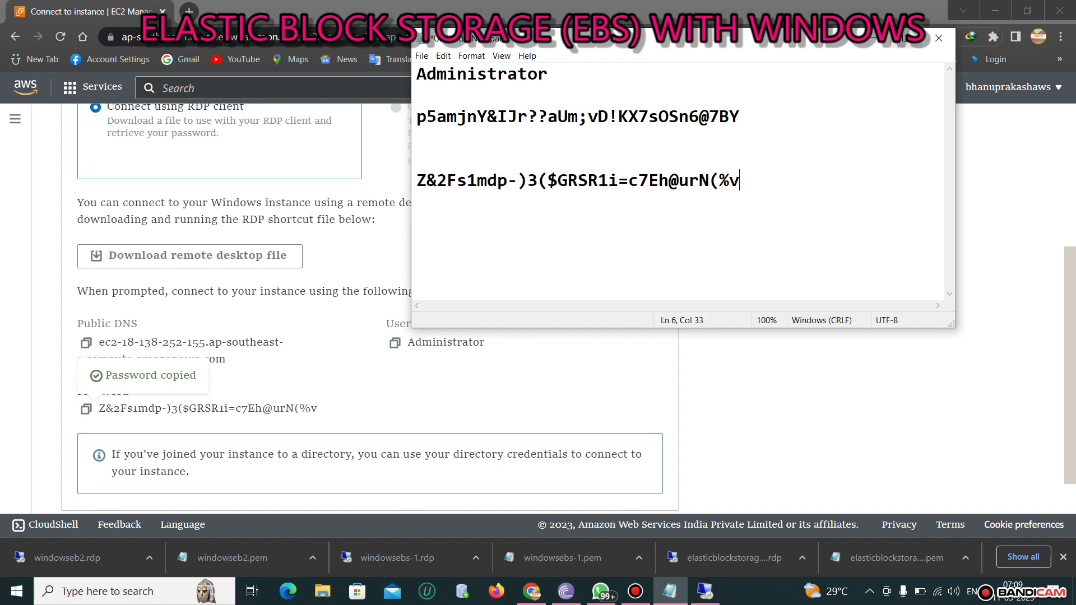
click(867, 38)
- Launch the remote desktop connection from windowseb2.rdp, paste the administrator password and accept the connection
click(68, 558)
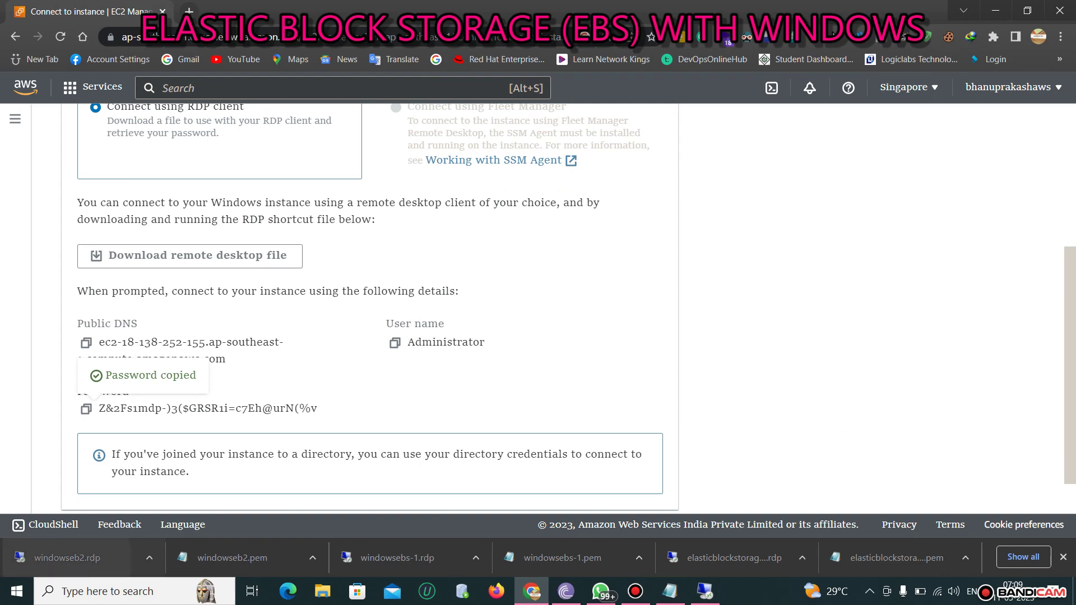
click(642, 370)
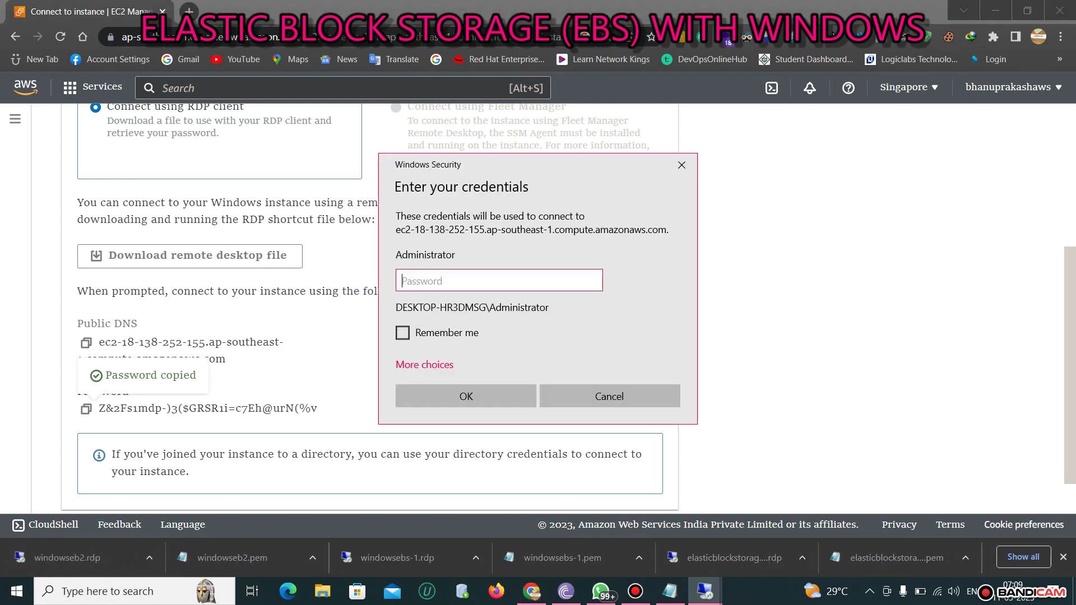
key(ctrl+v)
key(Return)
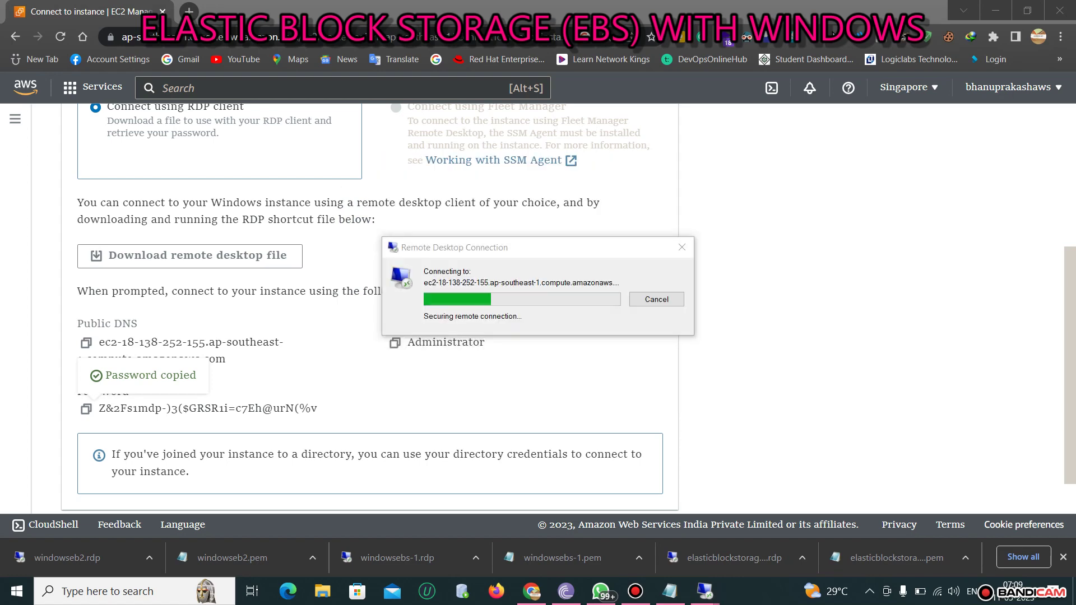
key(Return)
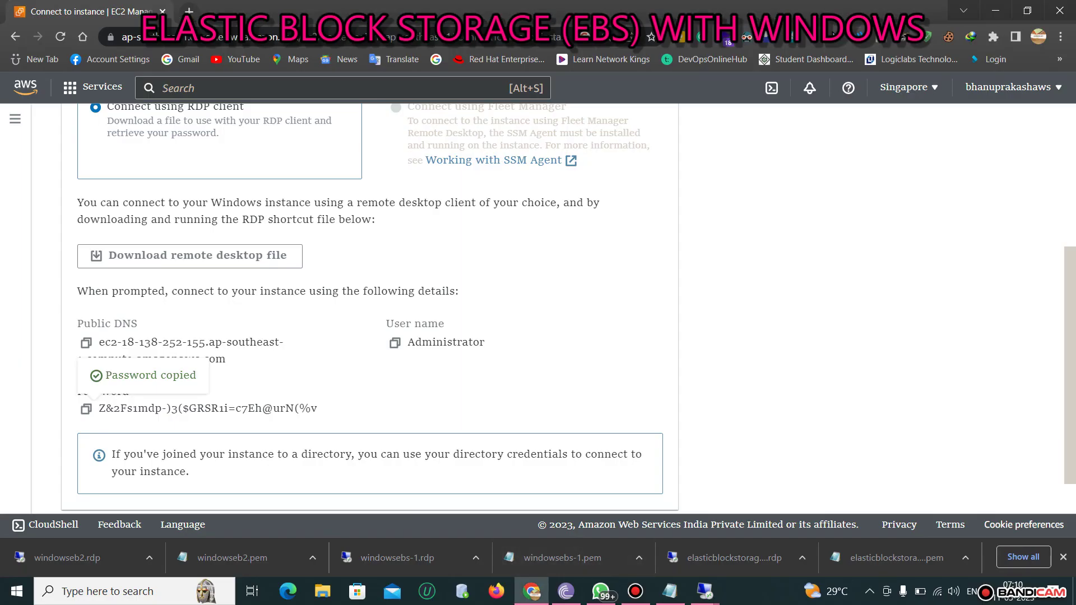
- Return to the EC2 instances list and open the Elastic Block Store volumes
scroll(370, 308, up, 4)
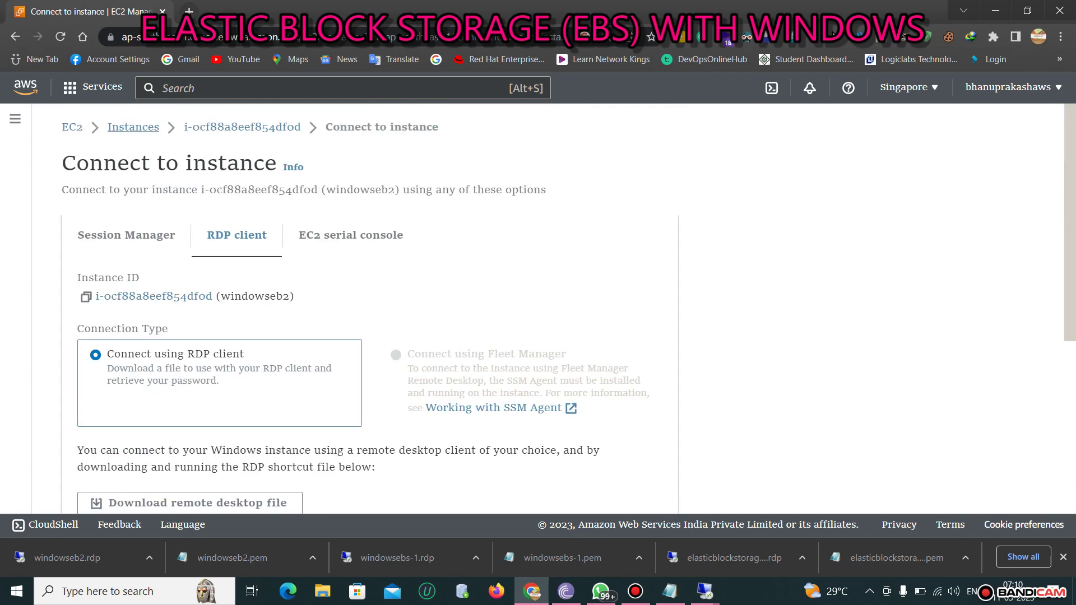
click(133, 126)
scroll(42, 257, down, 6)
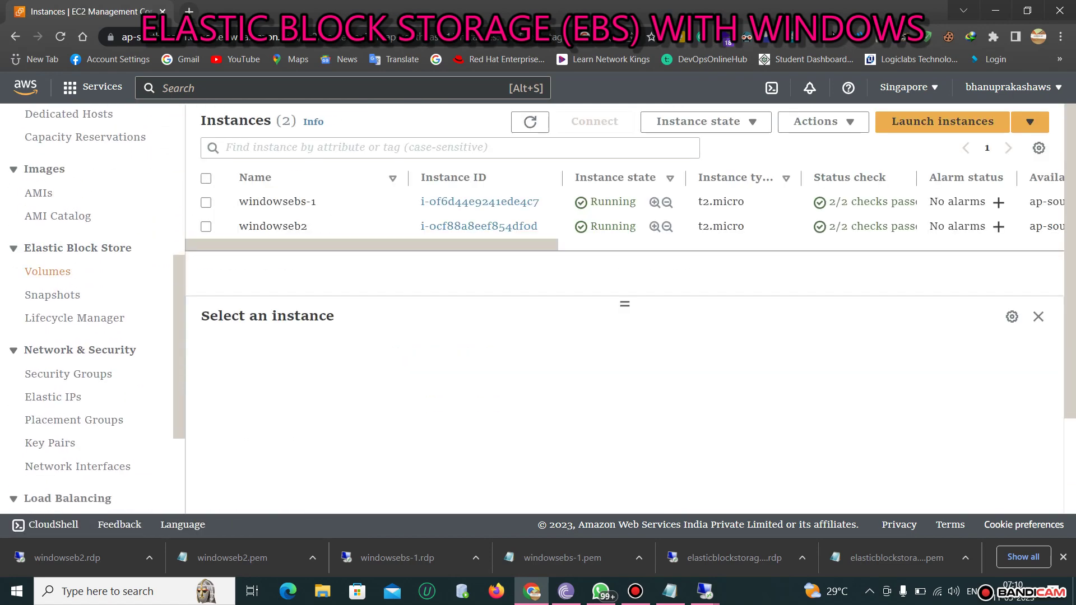
click(48, 271)
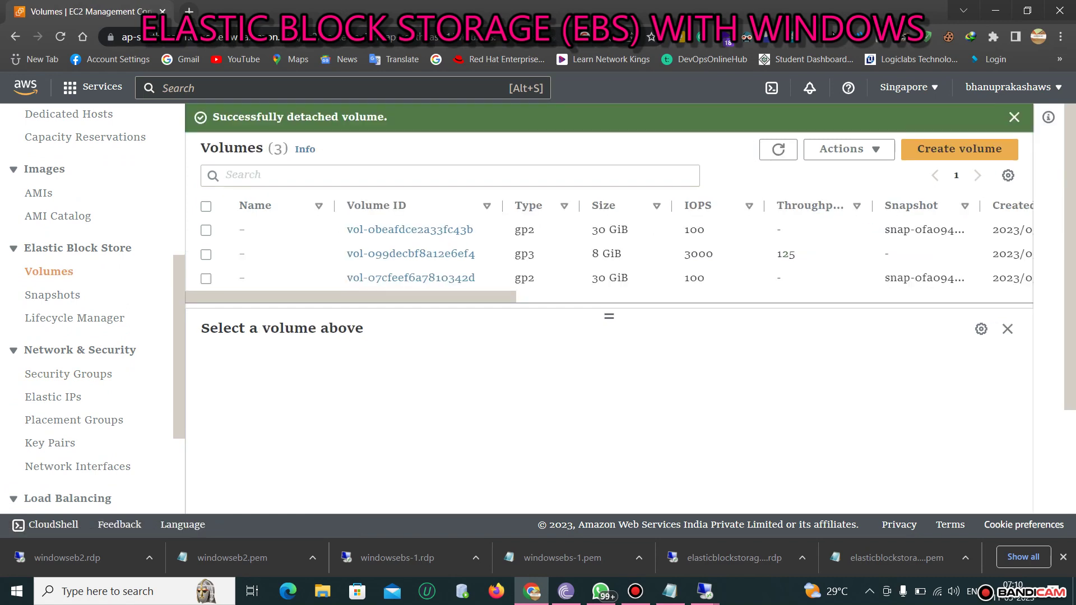
- Check whether the 8 GiB gp3 volume can be attached, and refresh the volumes list
click(206, 254)
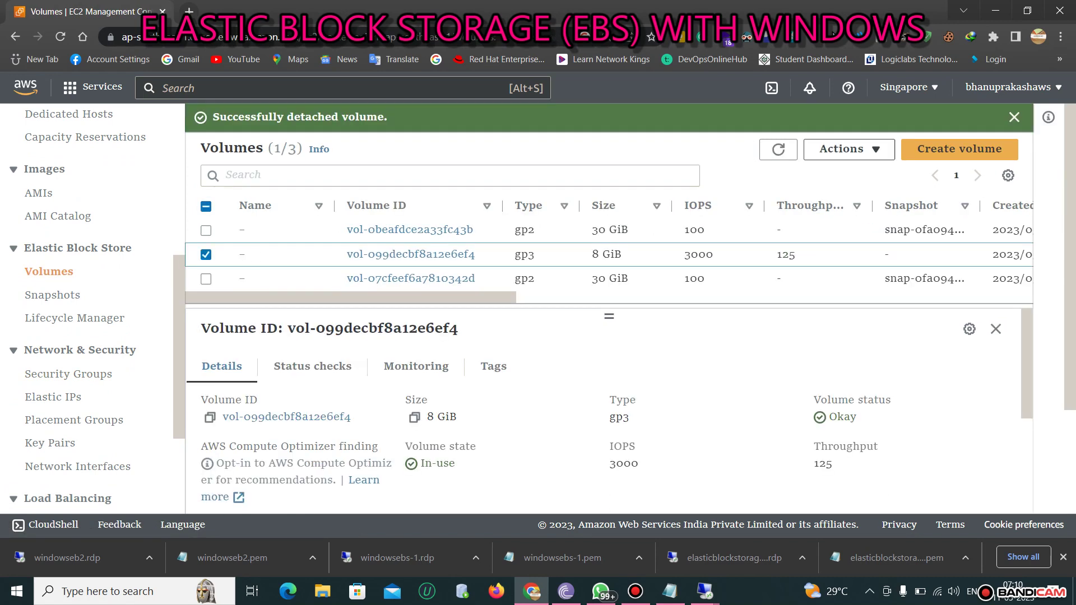
click(847, 149)
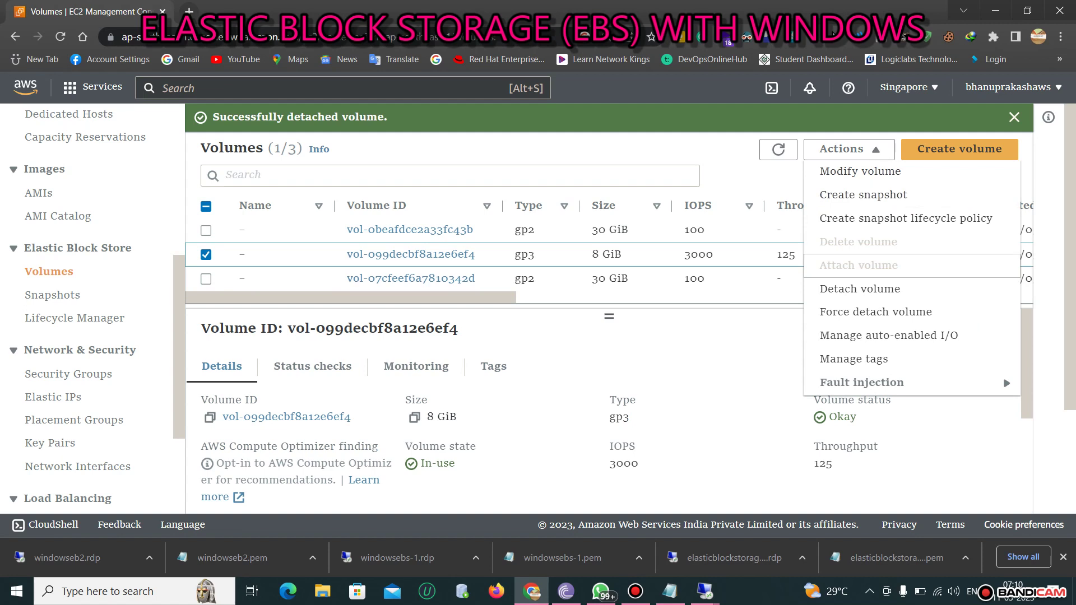
key(Escape)
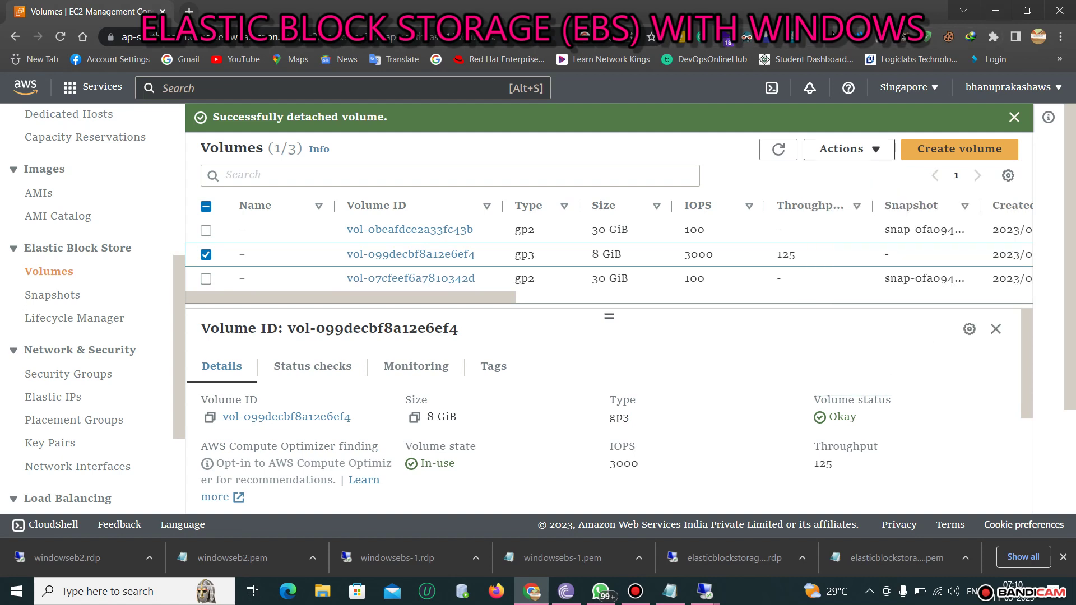
key(shift+Tab)
key(Return)
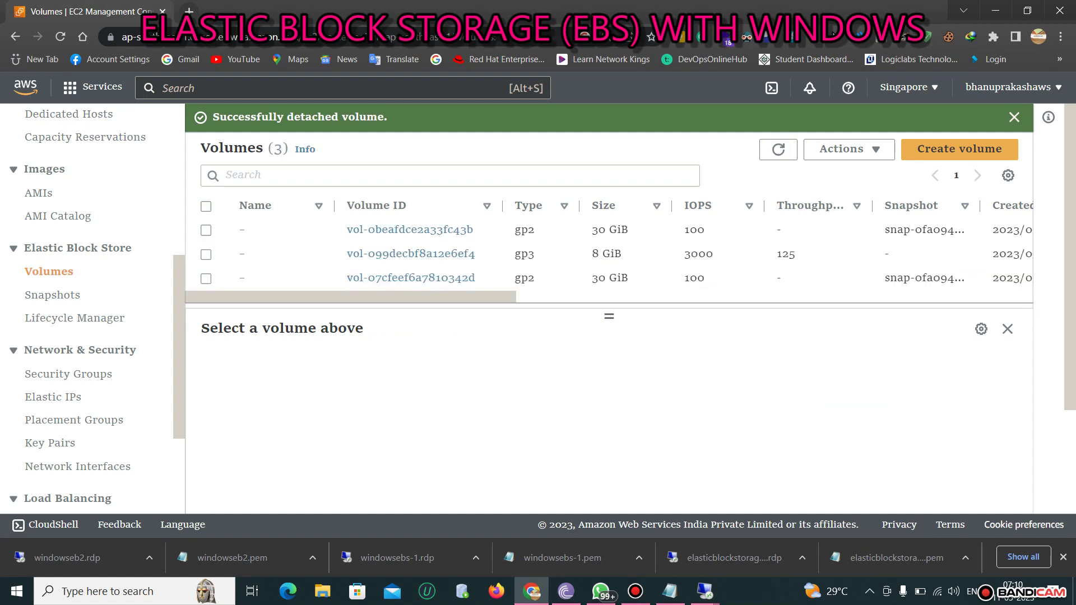
- Attach the 8 GiB gp3 volume to the windowseb2 instance with the device name xvdf
click(206, 254)
key(Return)
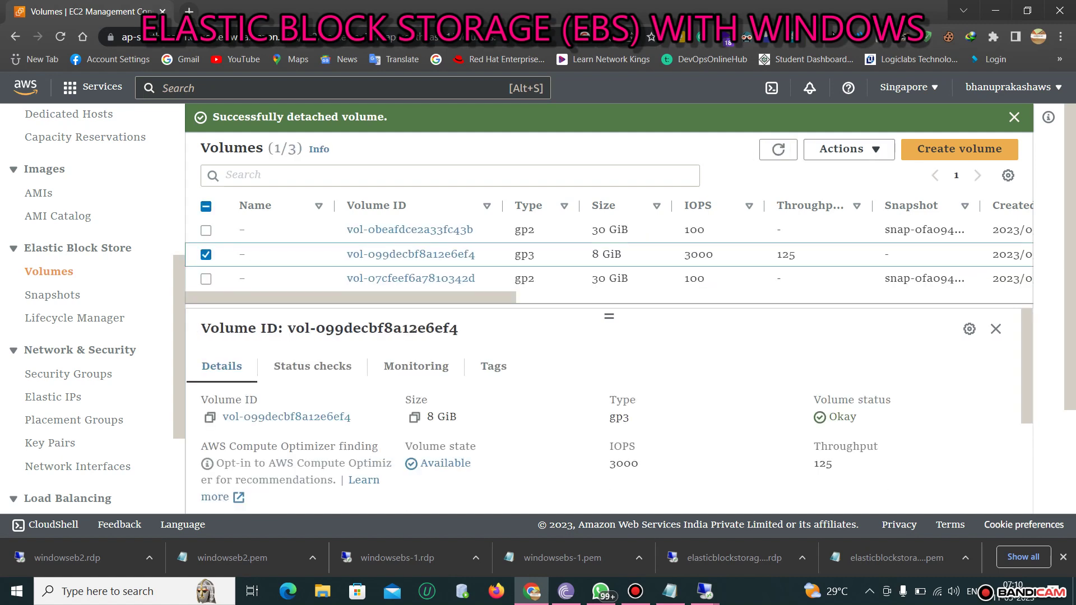
key(Down)
key(Down)
key(Down)
key(Down)
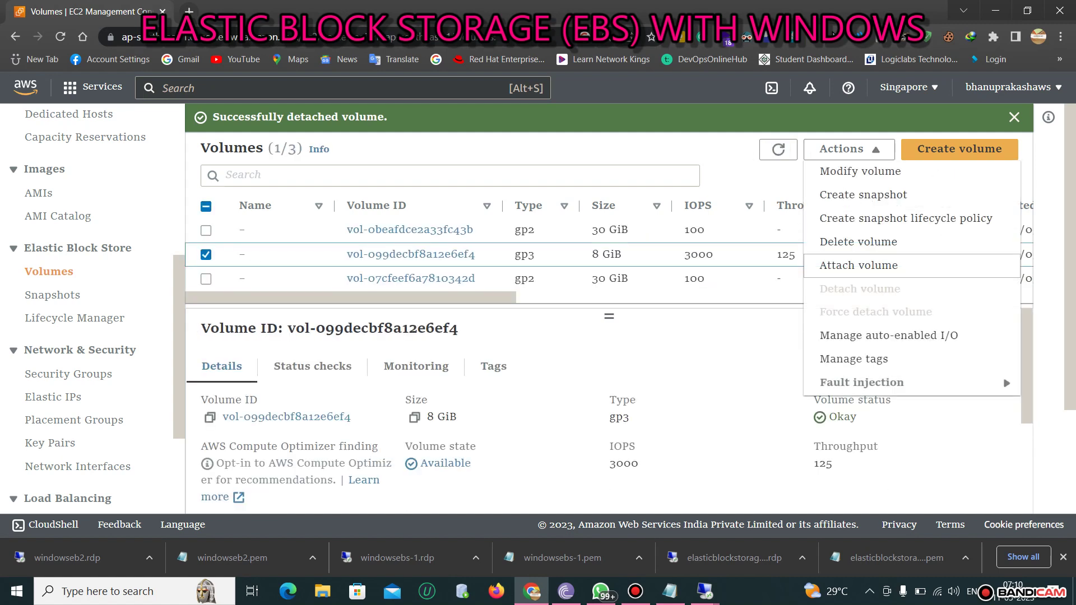
key(Return)
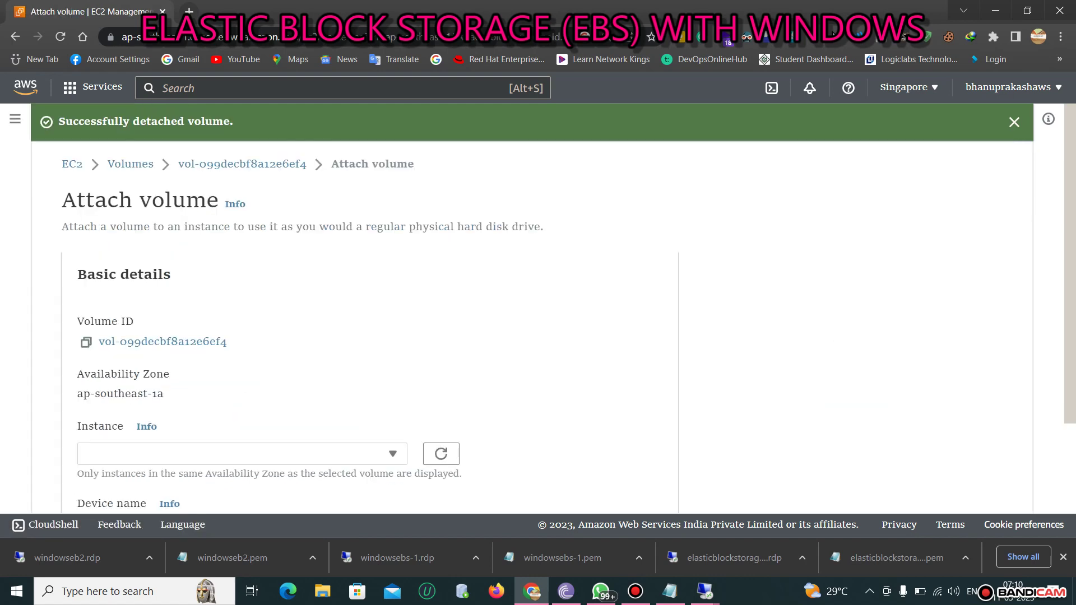
scroll(533, 308, down, 2)
key(Return)
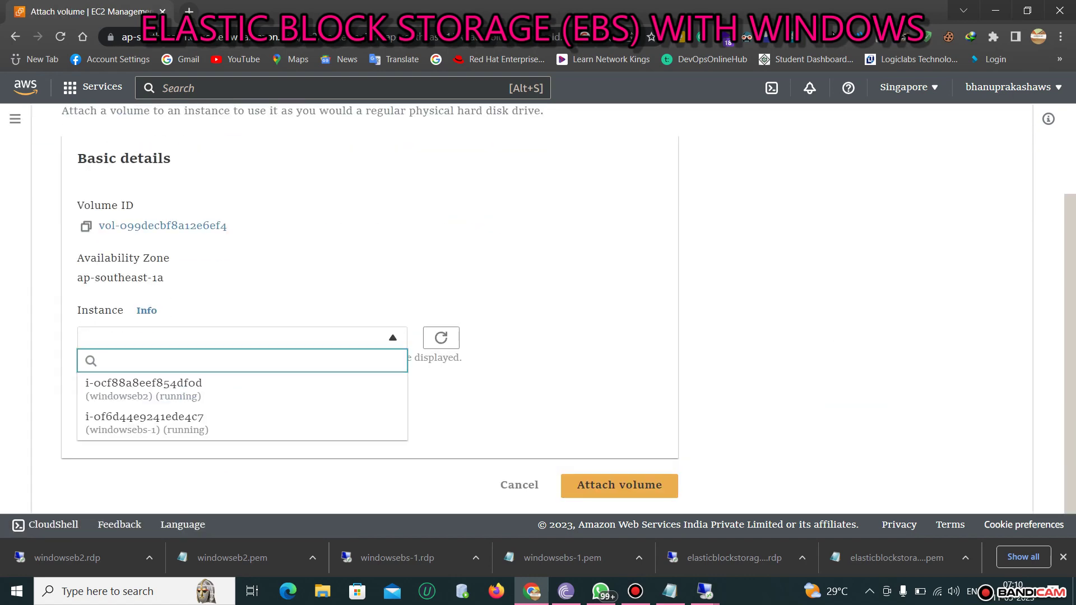
key(Down)
key(Return)
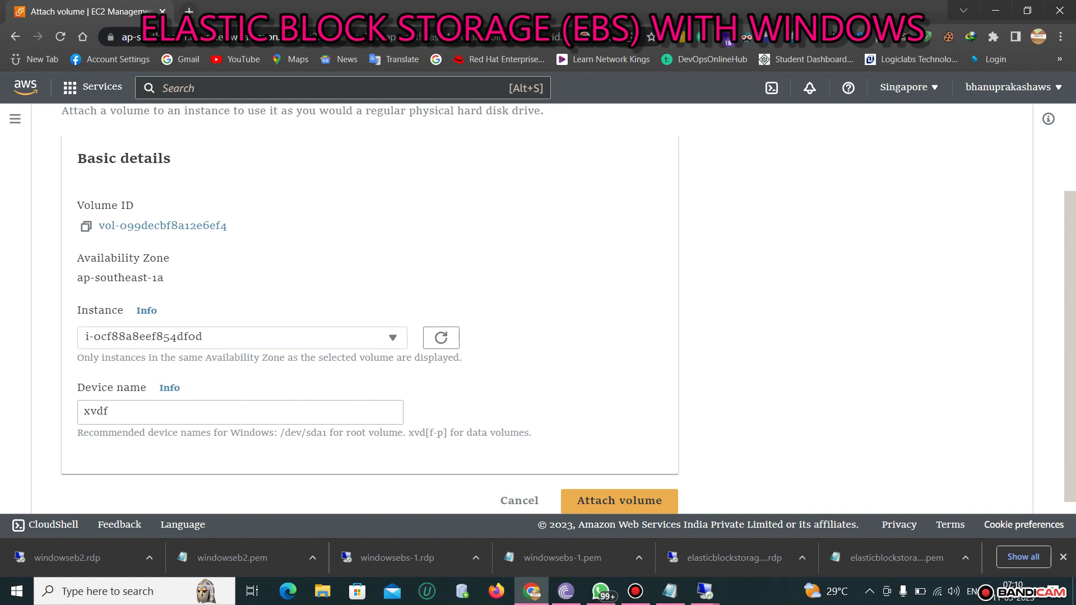
key(Return)
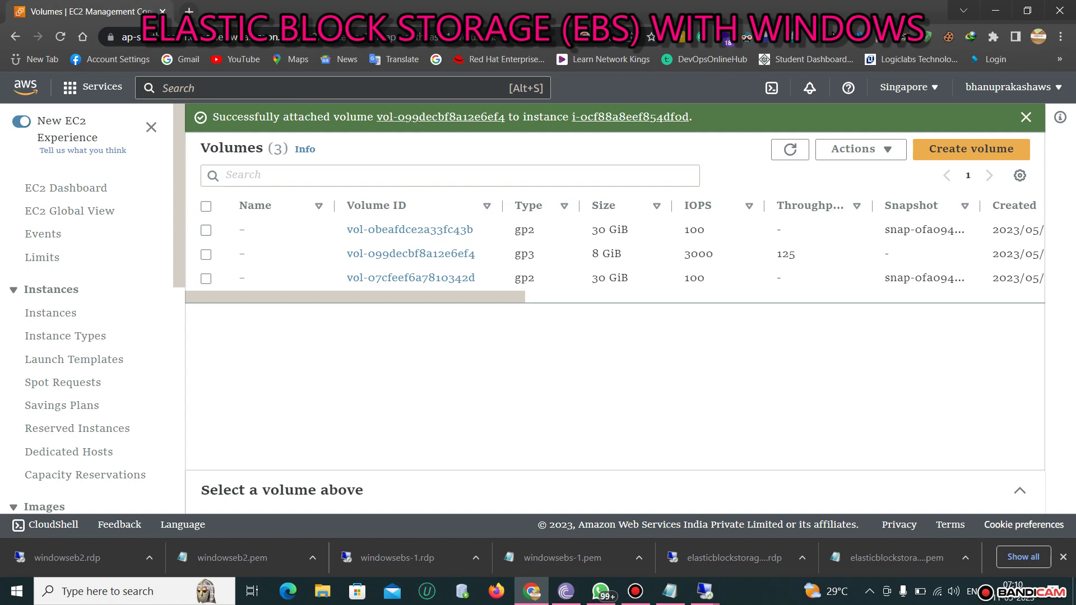
- Switch from the EC2 console to the windowseb2 remote desktop session
mouse_move(704, 591)
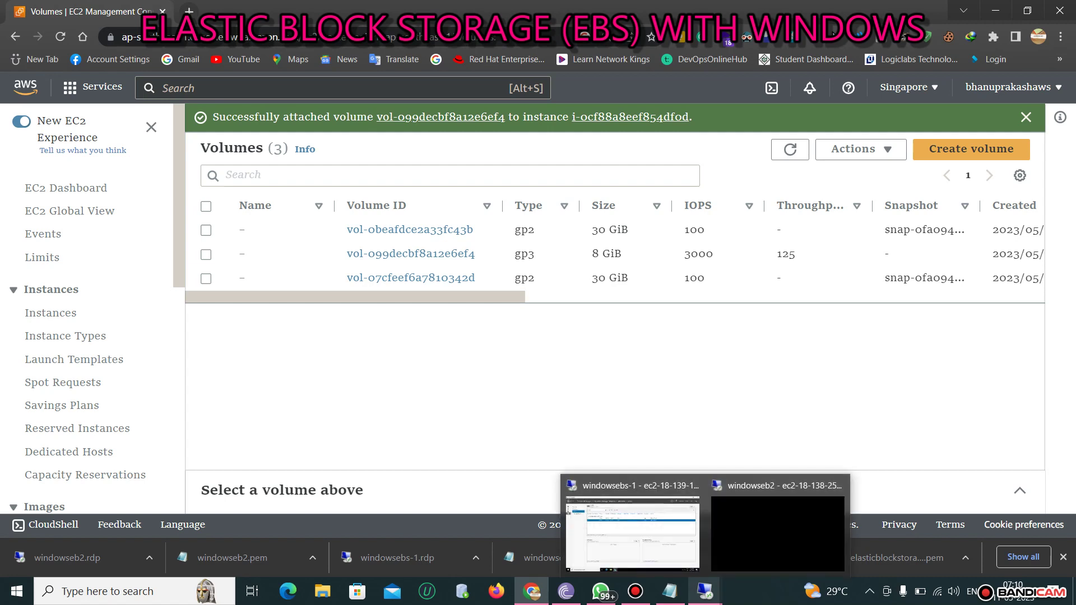
click(739, 542)
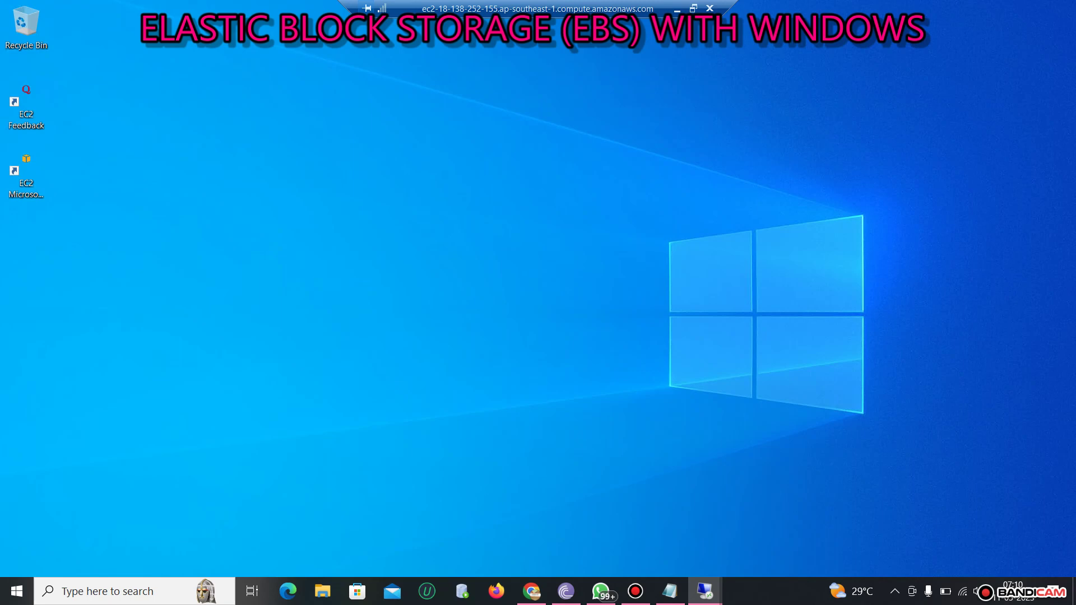
click(17, 591)
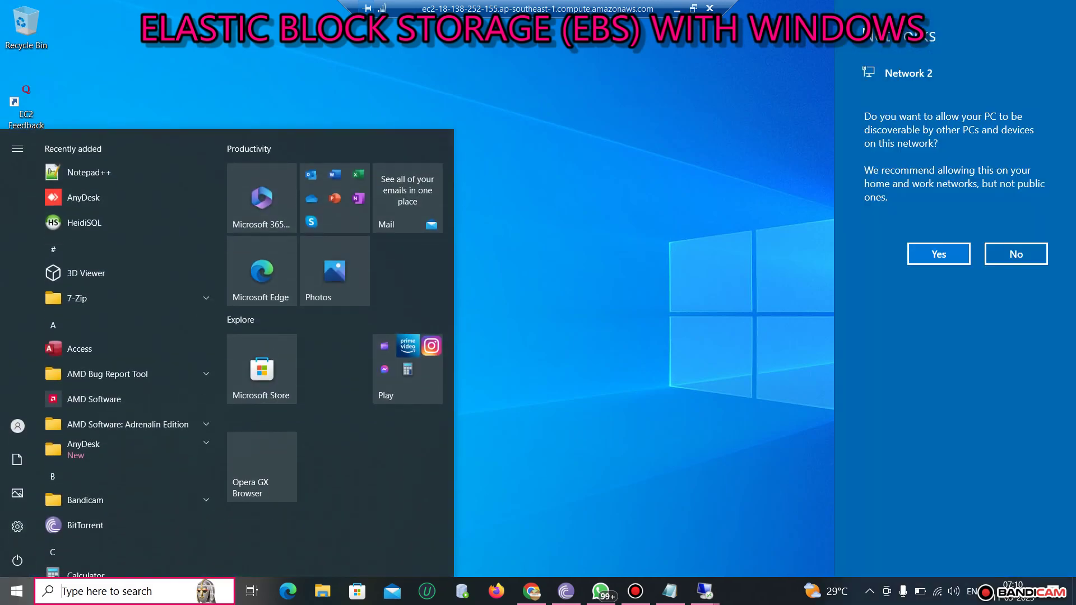
key(Escape)
key(Escape)
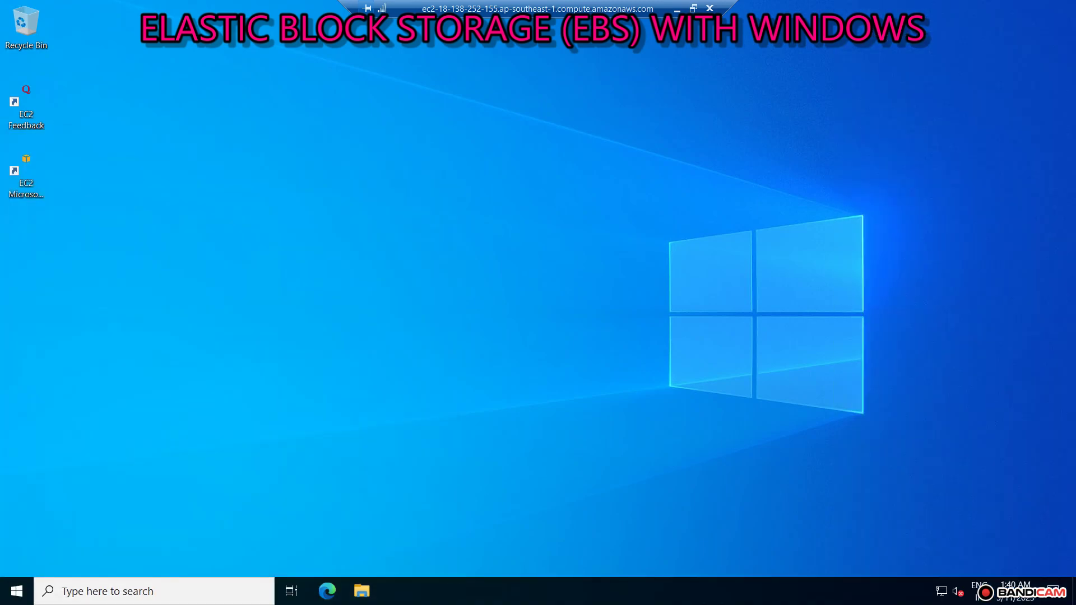
- Open Server Manager, dismissing its Windows Admin Center notice, and display the disks under File and Storage Services
key(super)
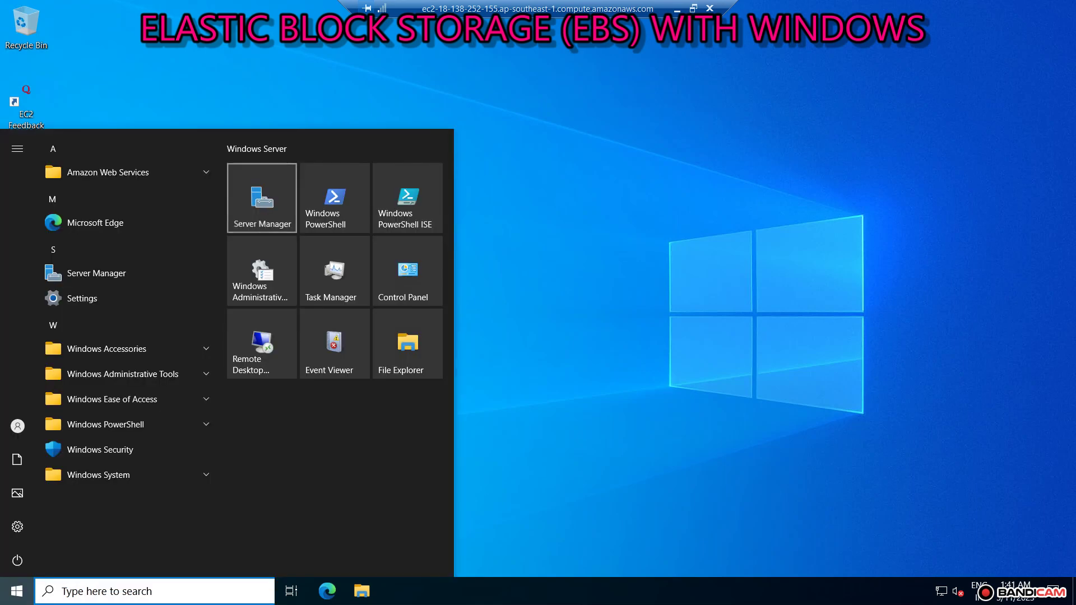
click(262, 198)
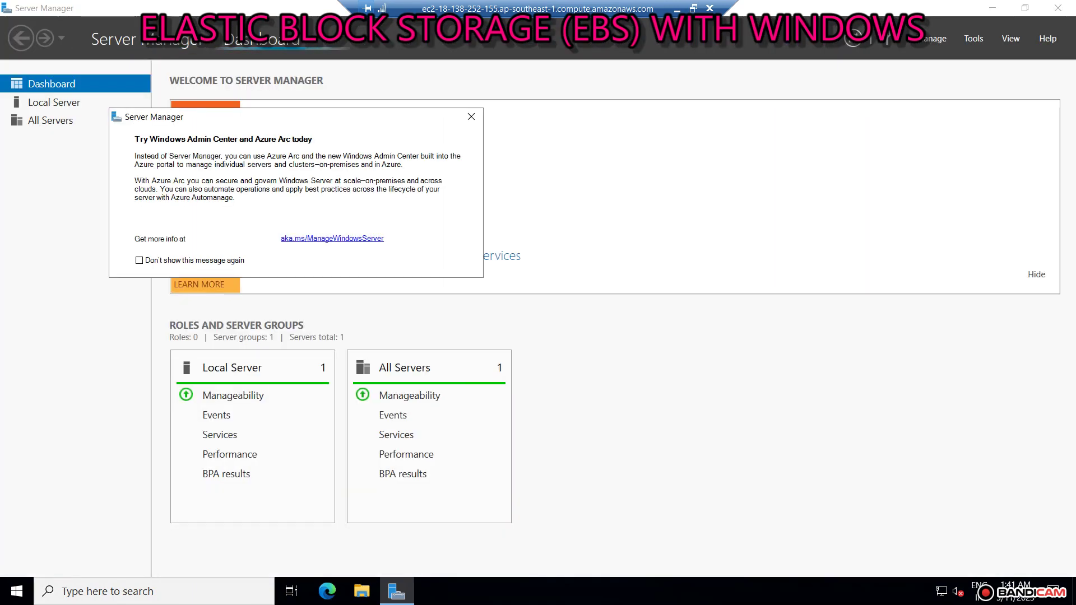
click(471, 116)
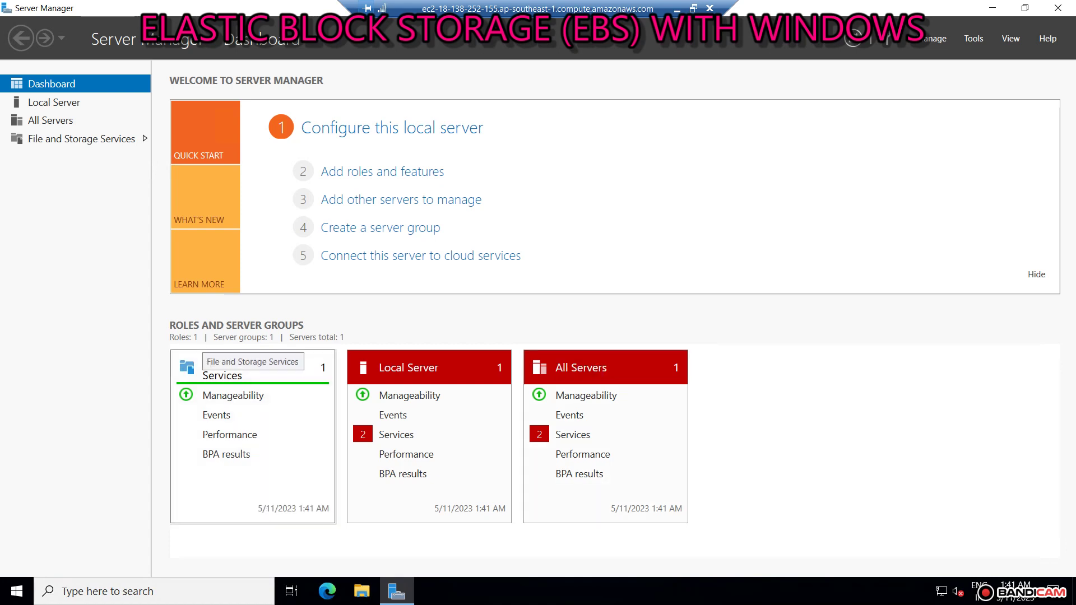
click(235, 367)
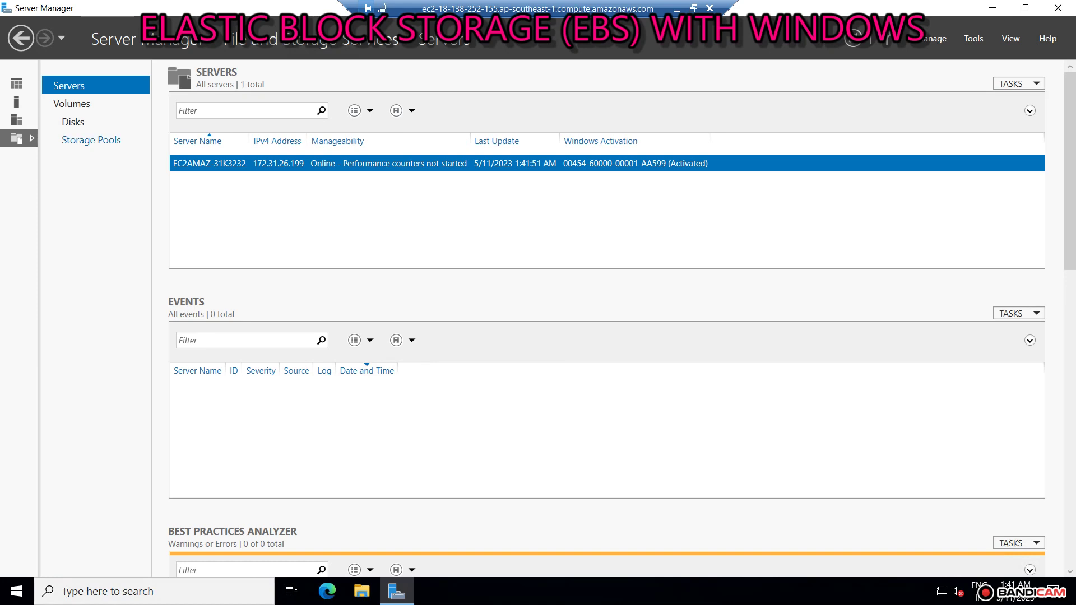
click(73, 122)
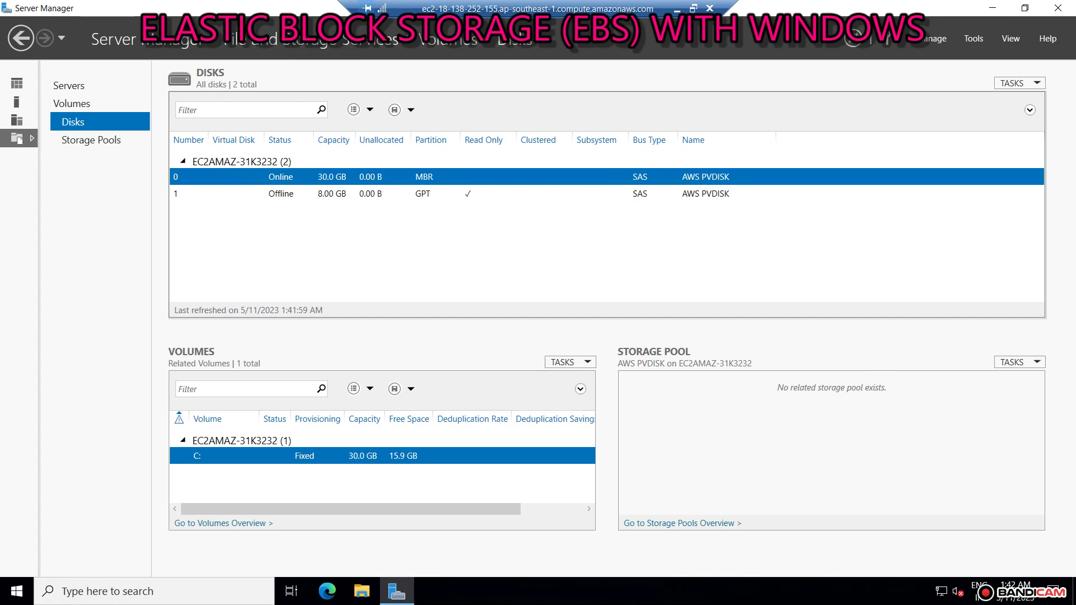
- Bring the offline 8 GB AWS PVDISK online on this server and close Server Manager
right_click(299, 194)
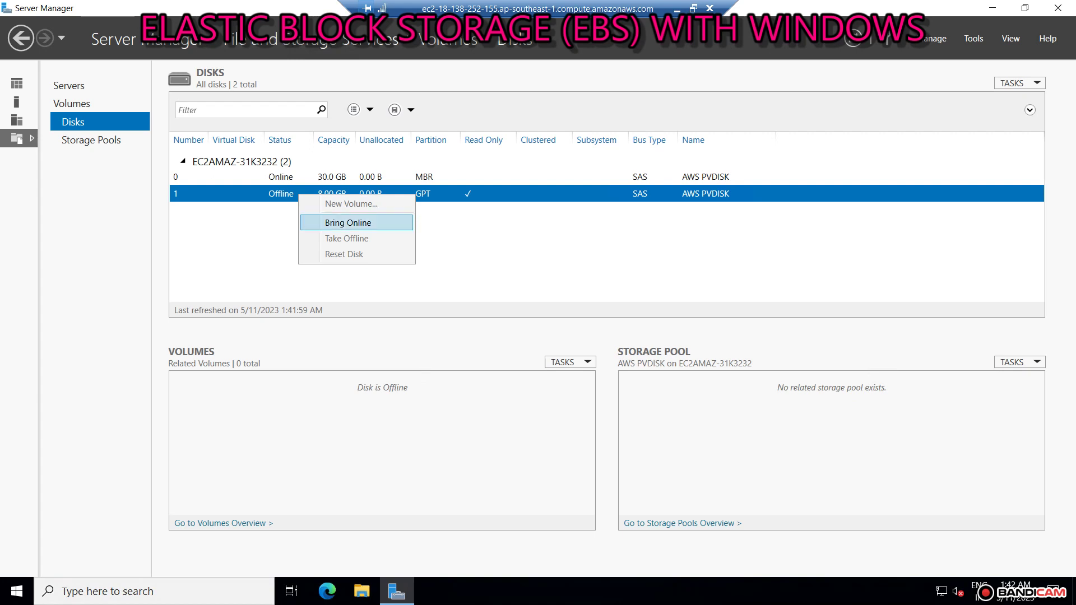
key(Return)
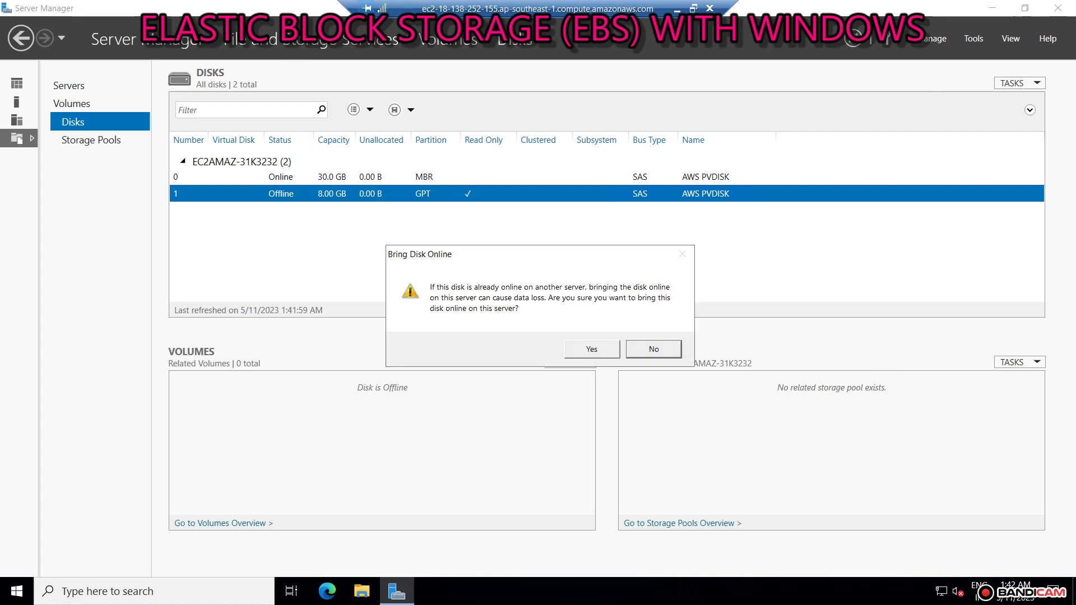
key(Left)
key(Return)
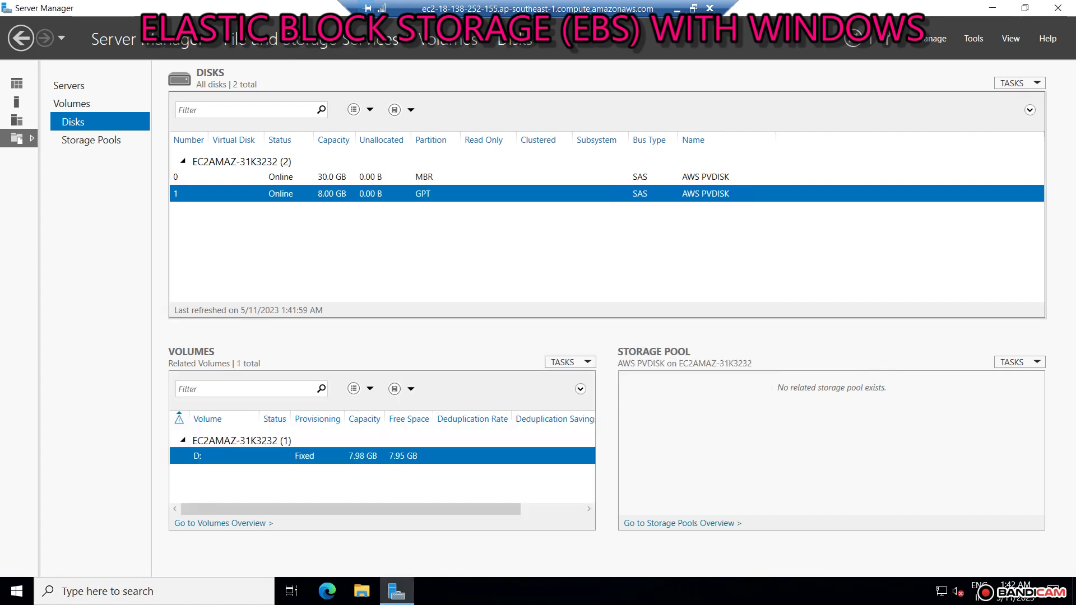
click(1057, 8)
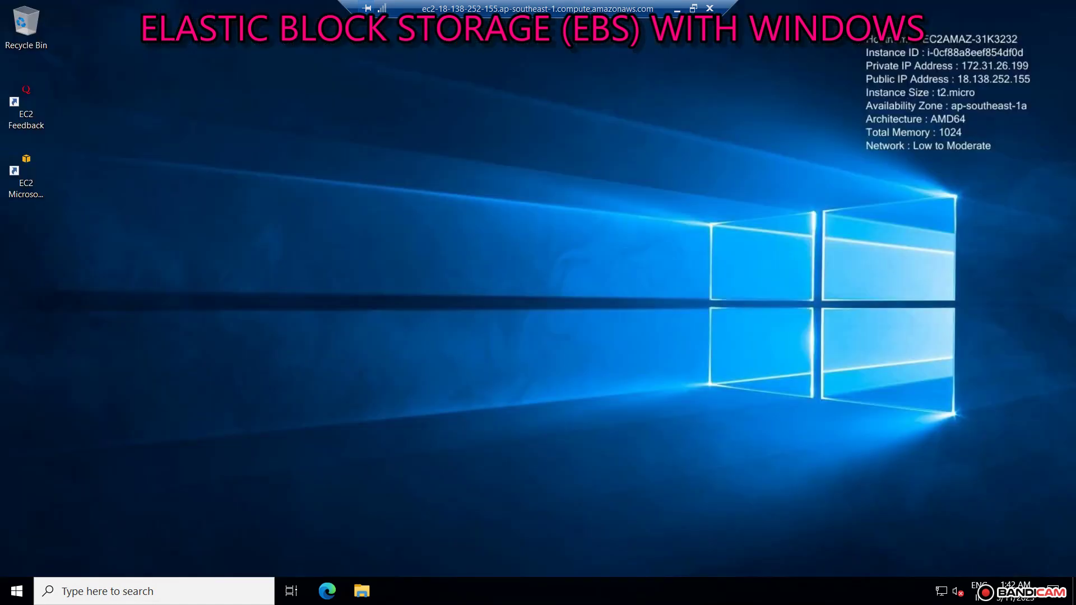
- Open New Volume (D:) from This PC in File Explorer to check the contents of the attached volume
key(super+e)
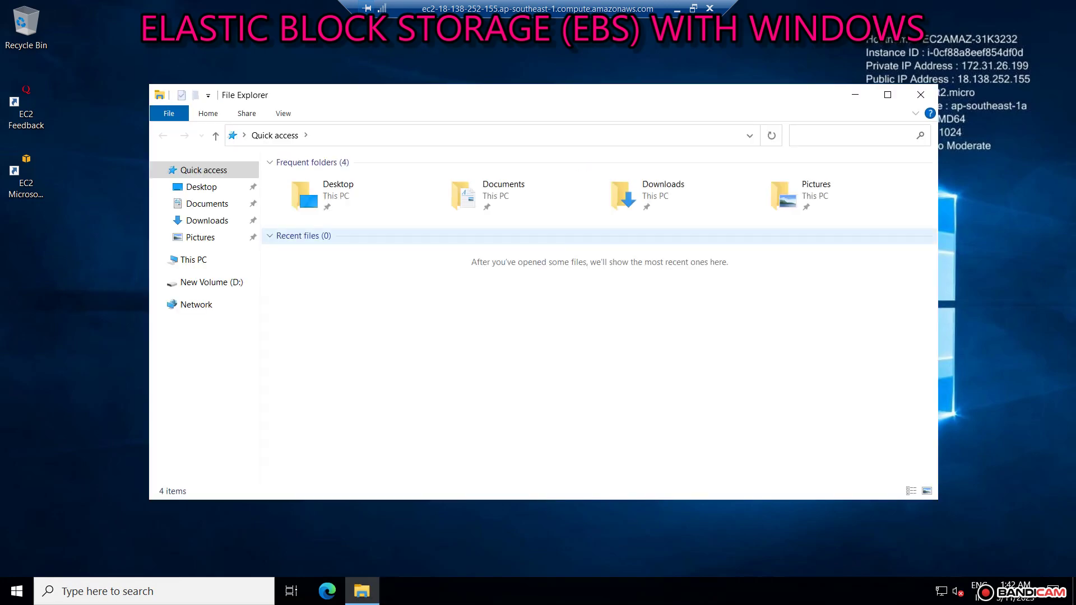
click(193, 260)
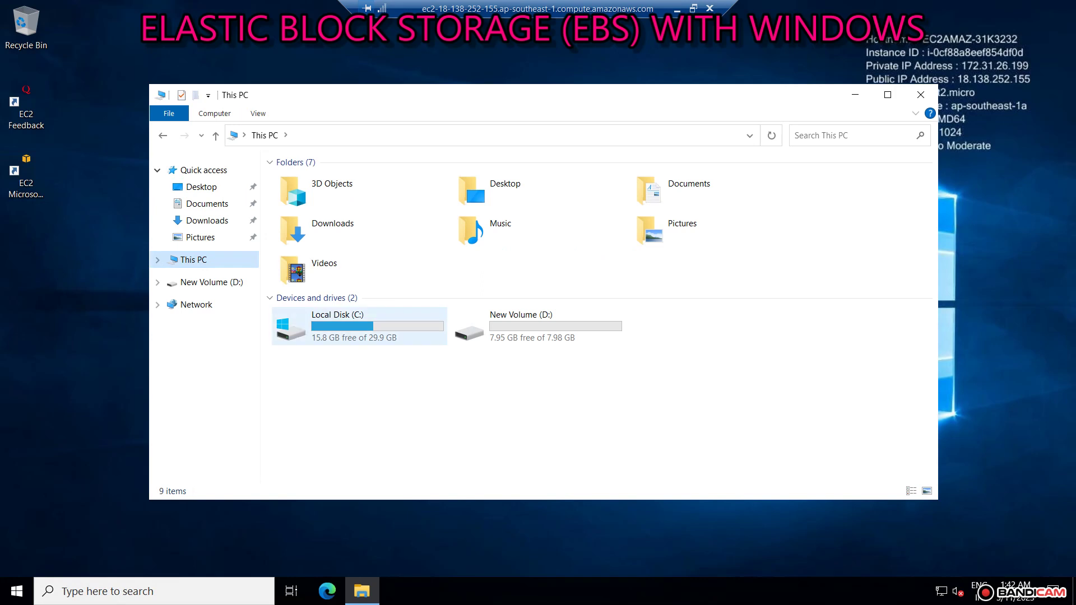
click(470, 331)
double_click(470, 331)
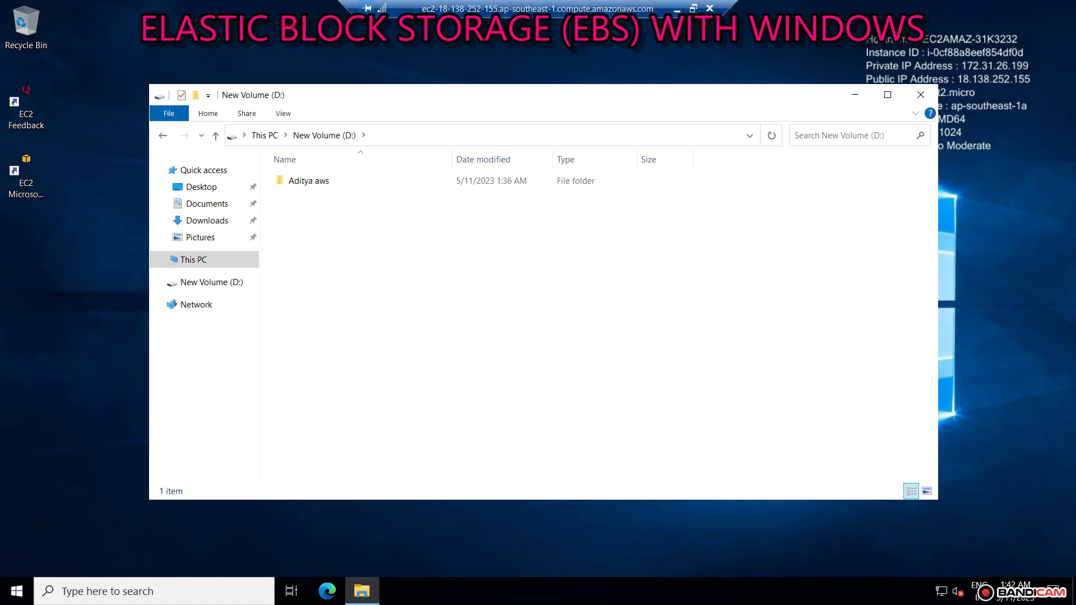
click(677, 8)
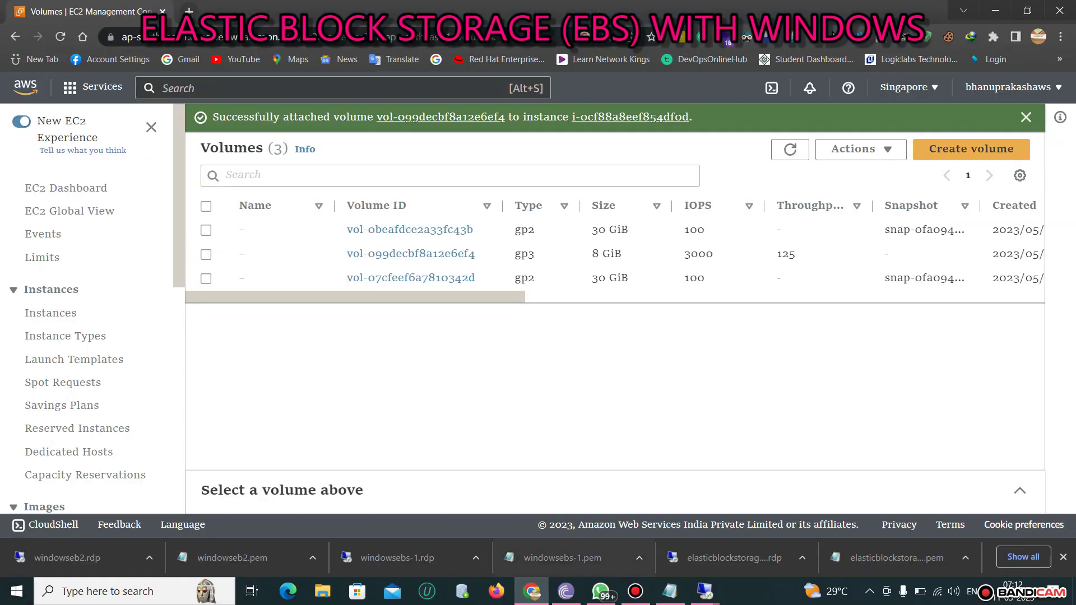
click(635, 591)
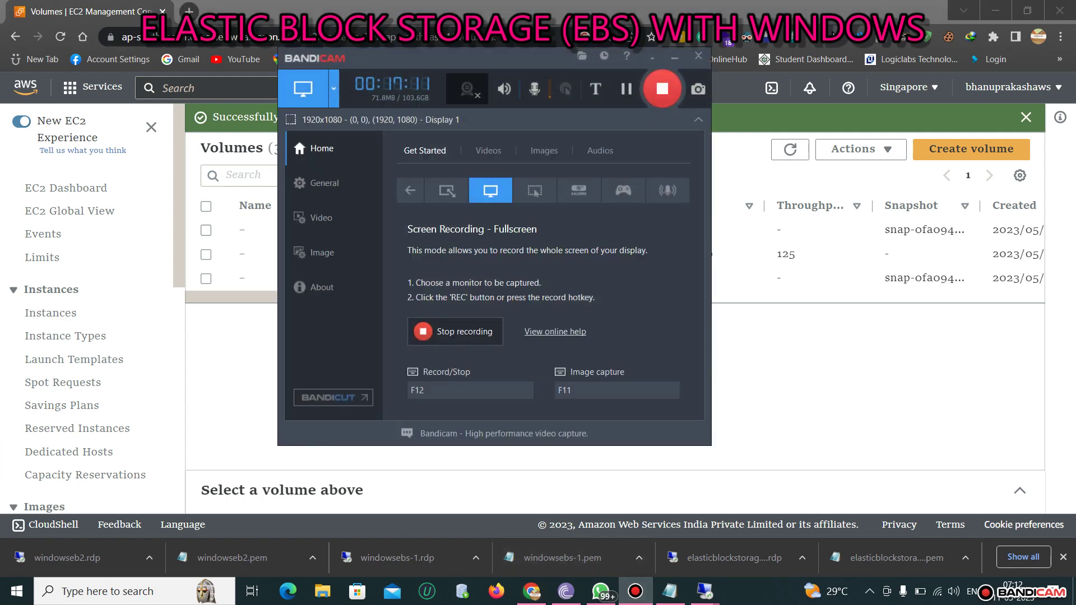